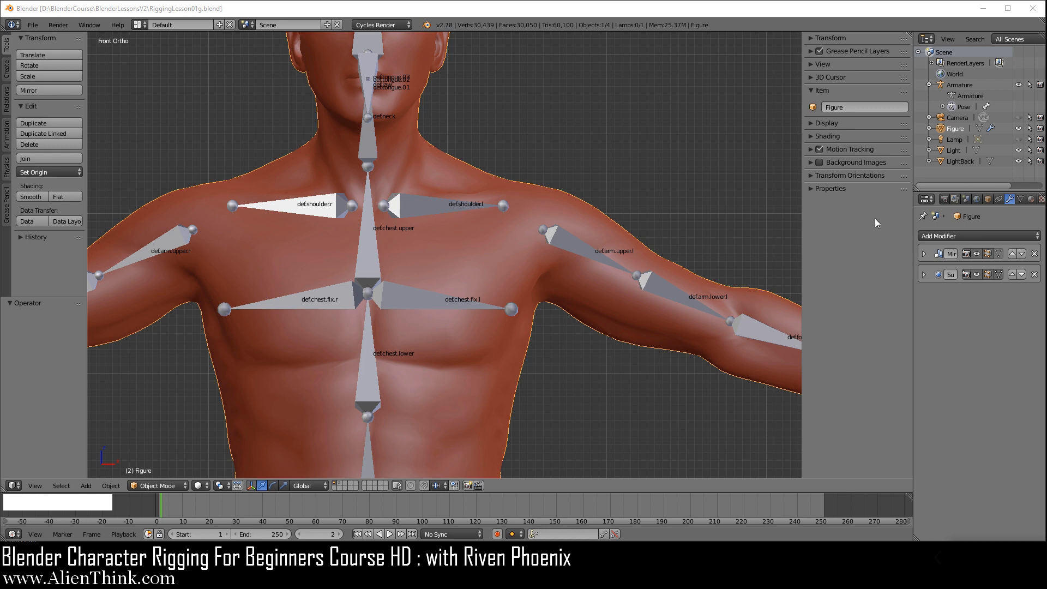
- Parent the Figure mesh to the Armature using plain Armature Deform, without automatic, envelope or empty-group weights
left_click(941, 132)
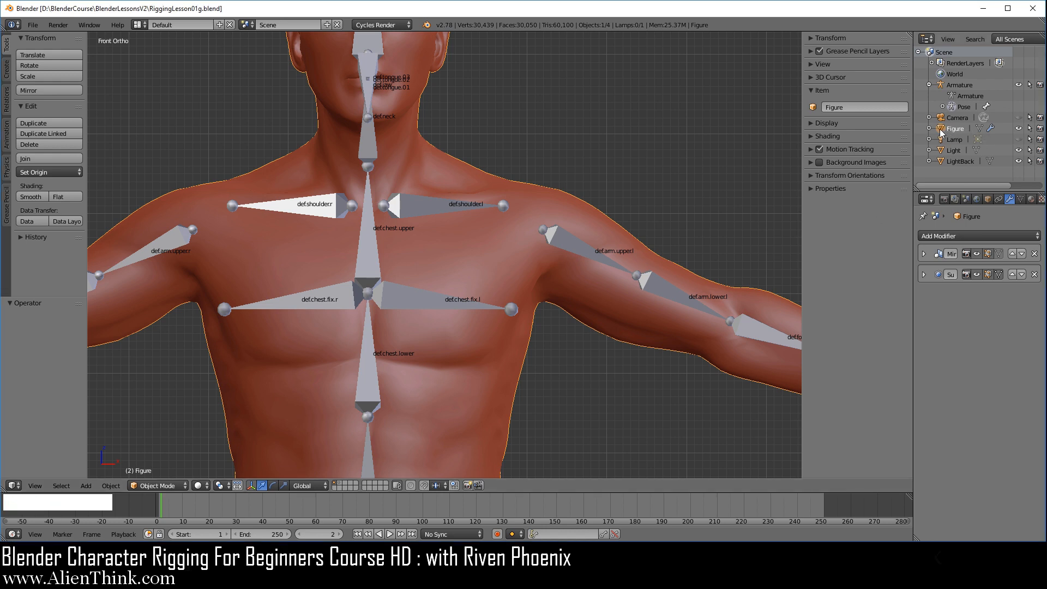
left_click_drag(941, 132, 960, 88)
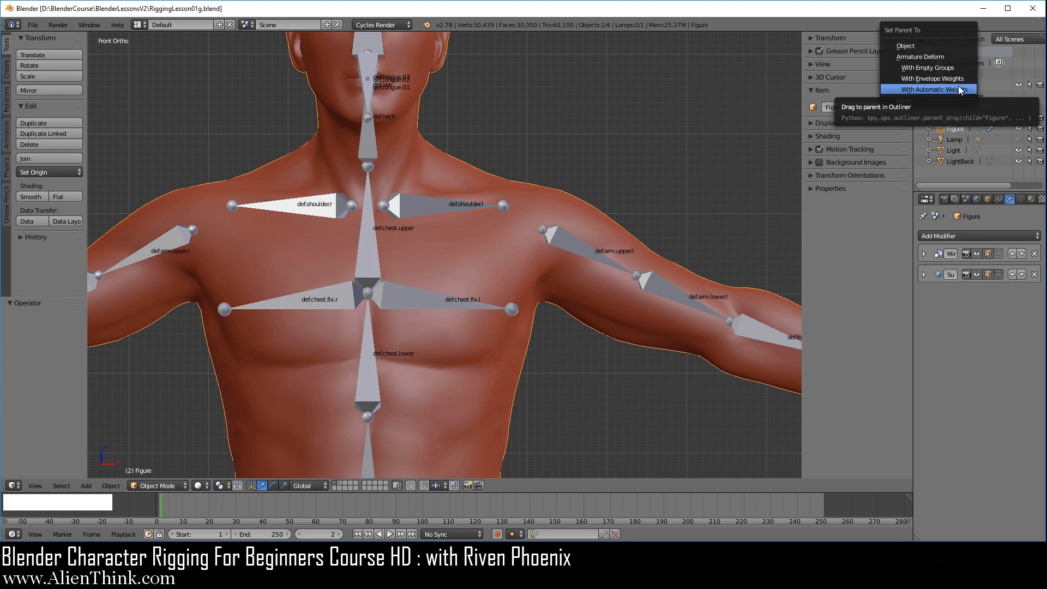
left_click(938, 58)
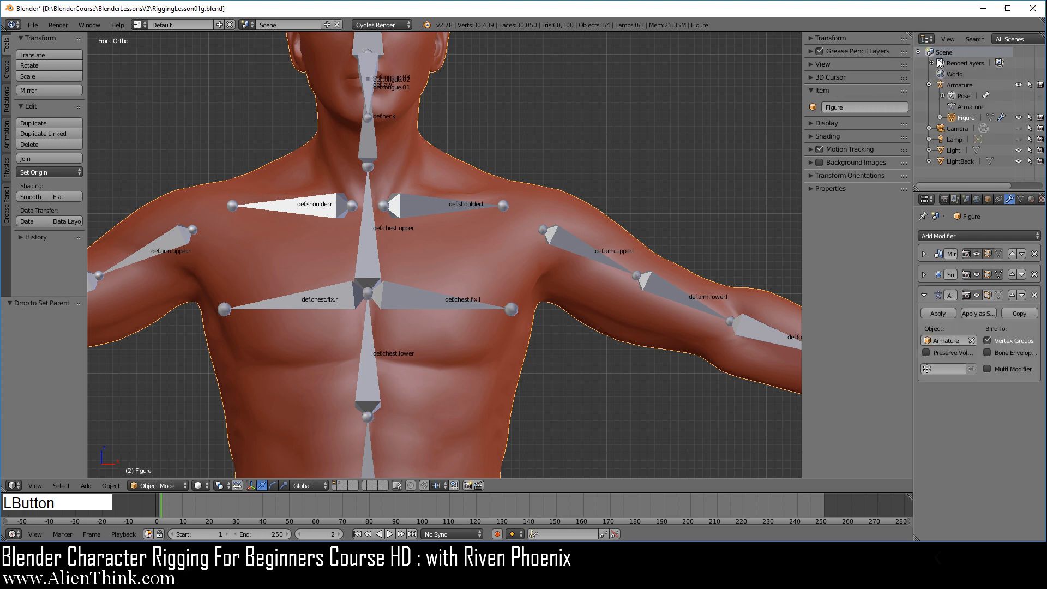
- Move the Figure's Armature modifier above the subdivision modifier and bind it to Bone Envelopes instead of Vertex Groups
left_click(1013, 295)
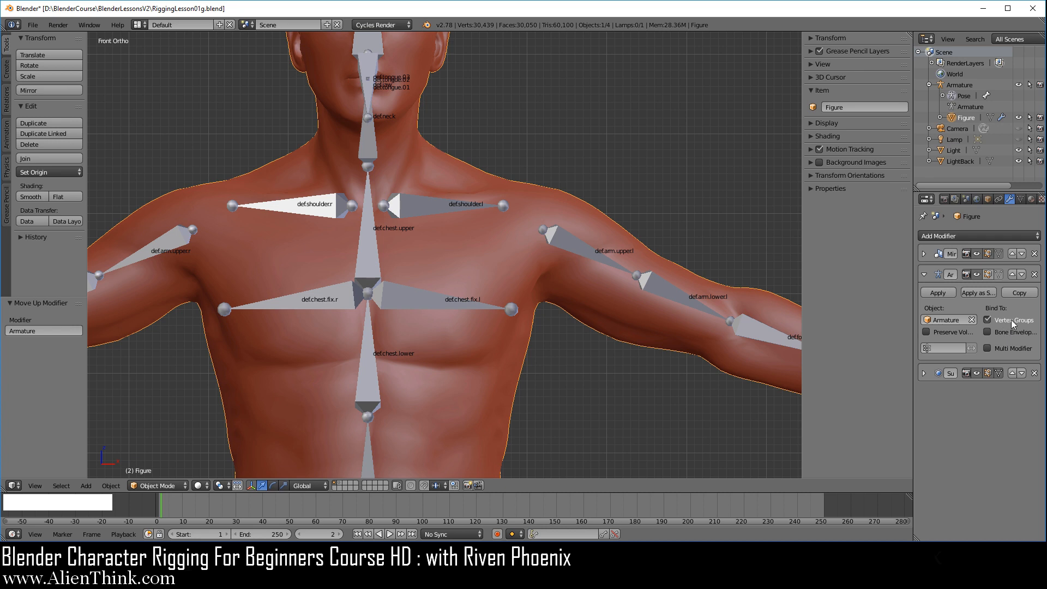
left_click(986, 332)
left_click(988, 320)
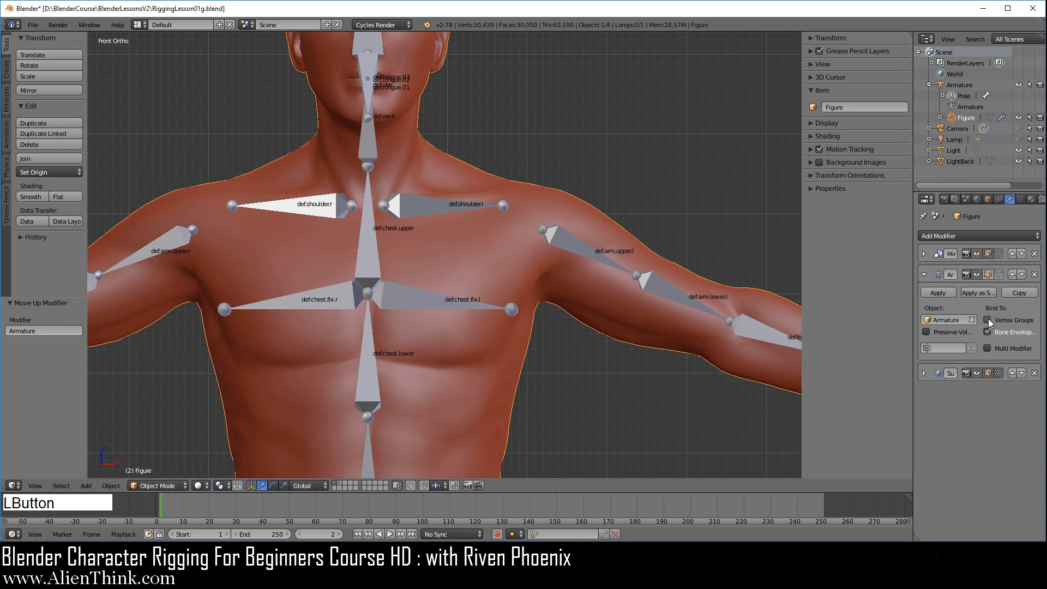
left_click(929, 276)
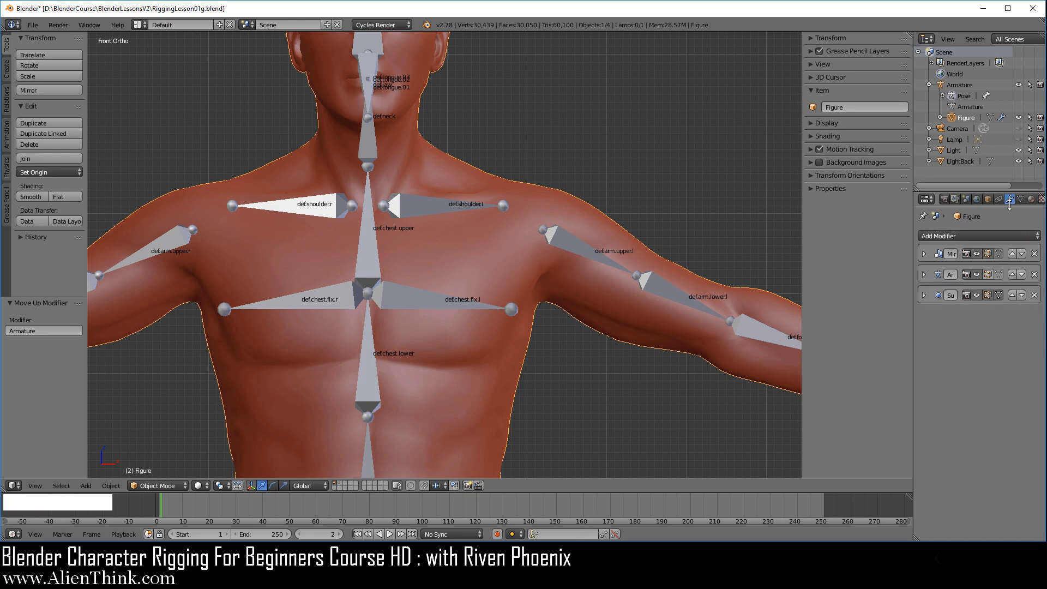
- Select the Armature and open its skeleton and bone display settings
left_click(959, 85)
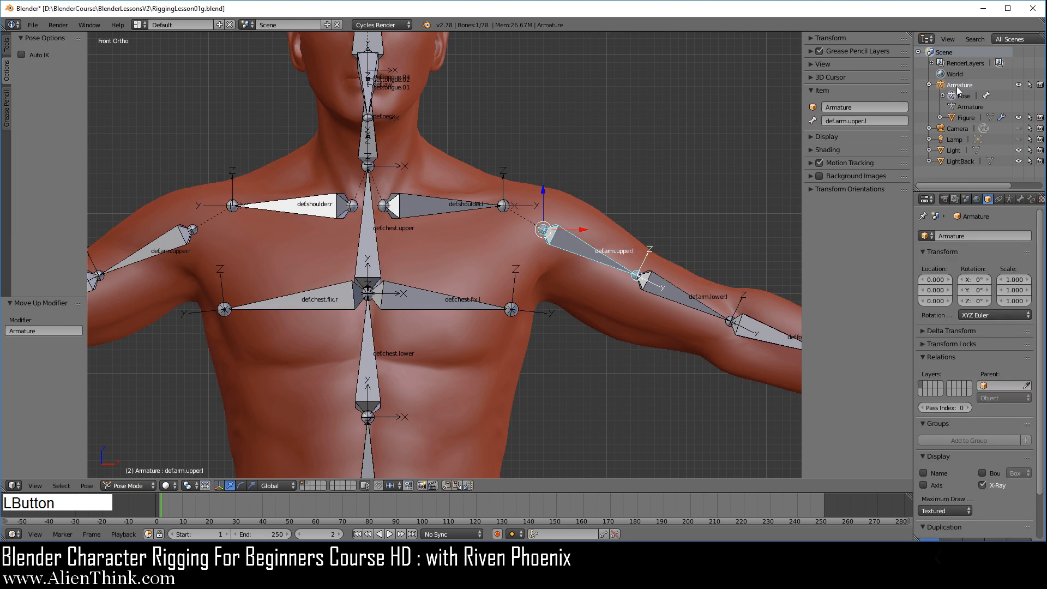
left_click(1010, 199)
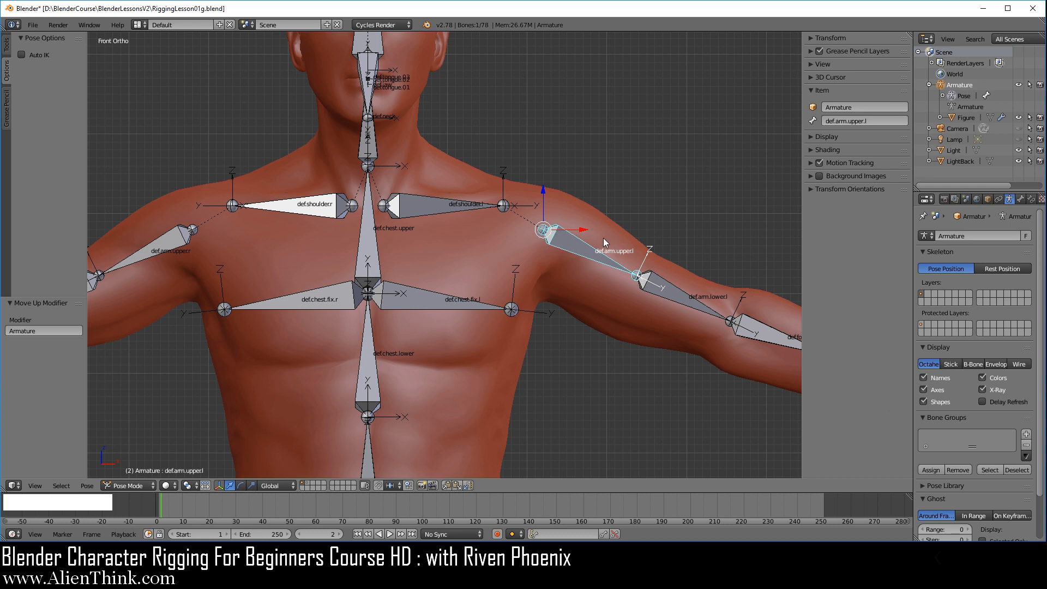
- Compare the armature's bones in the Stick, Wire and Octahedral display types
left_click(950, 364)
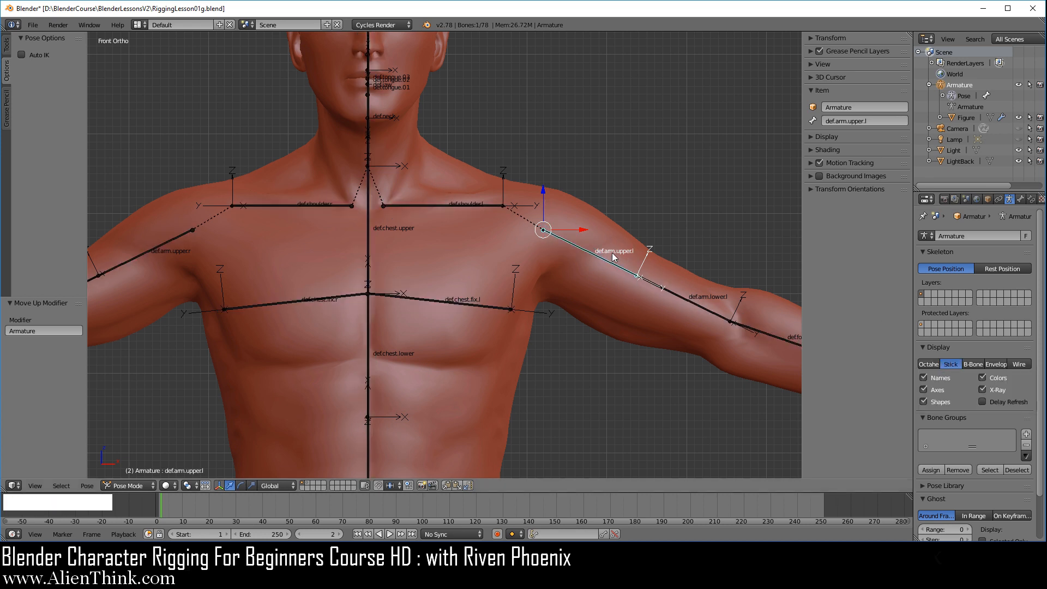
left_click(1019, 364)
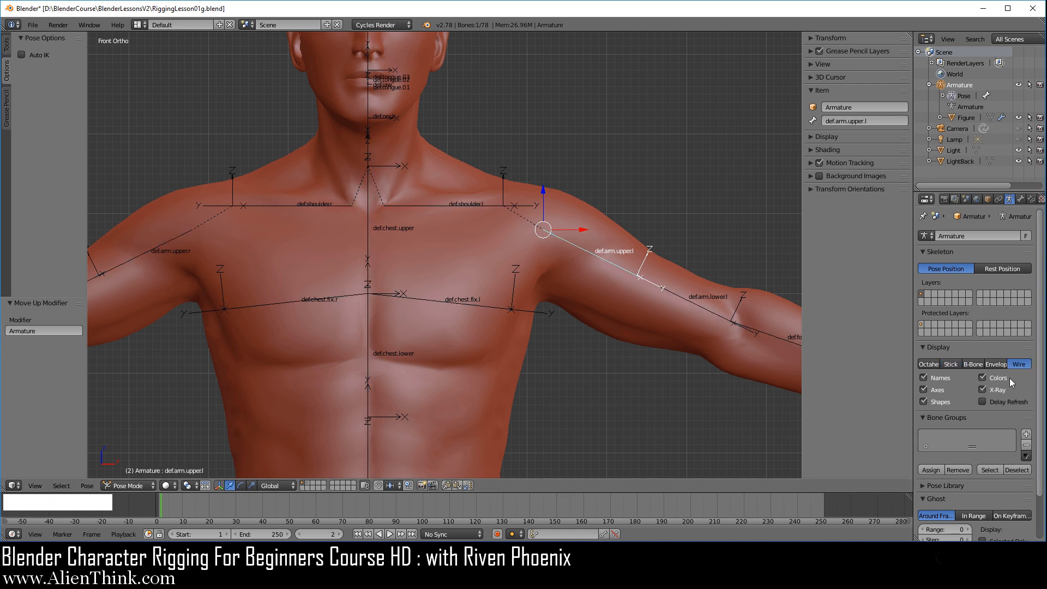
left_click(950, 364)
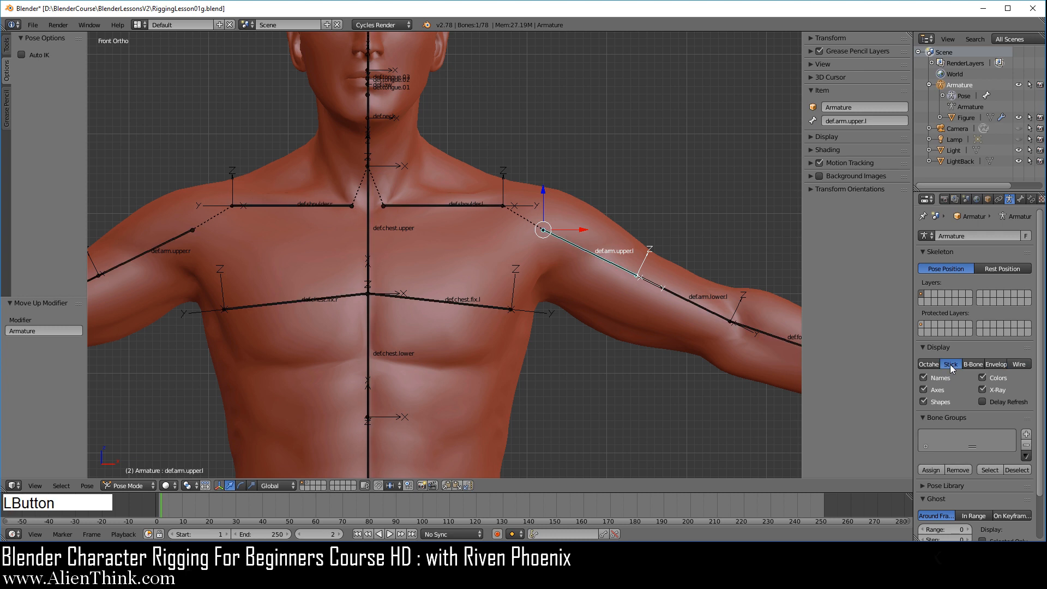
left_click(1022, 365)
left_click(927, 366)
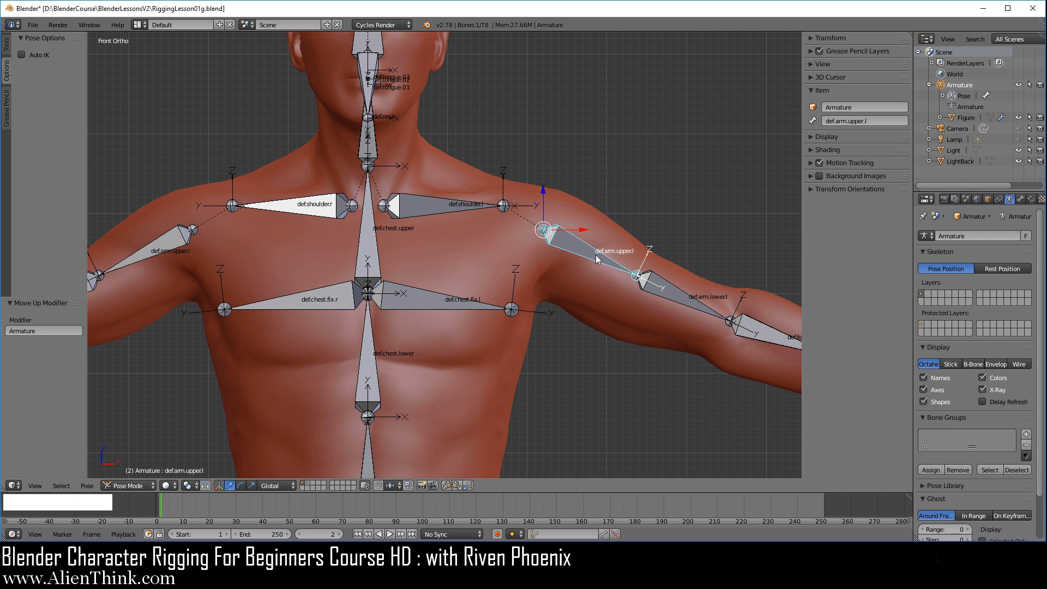
left_click(948, 363)
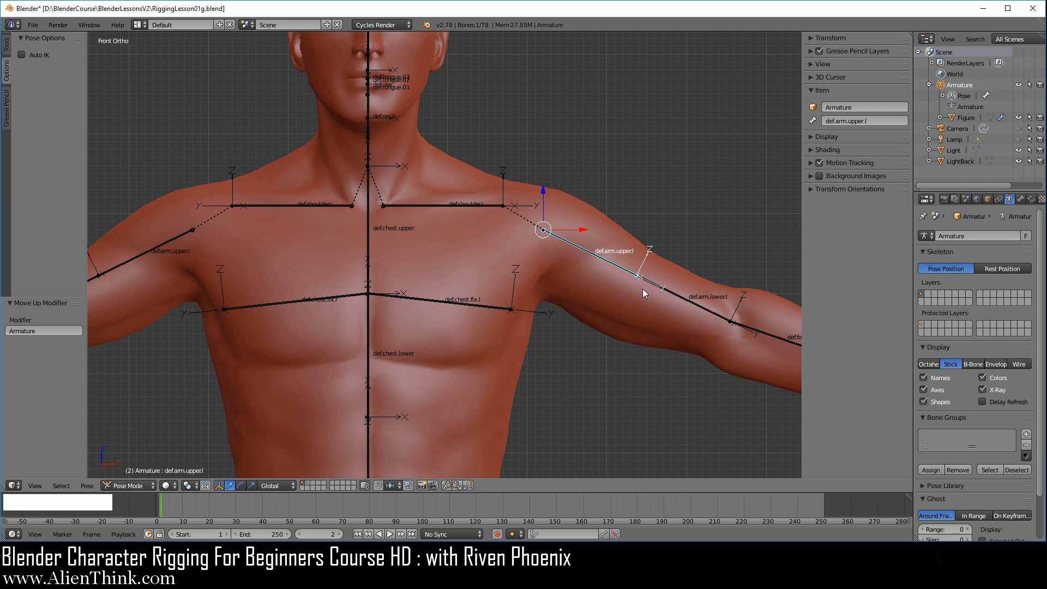
left_click(1019, 364)
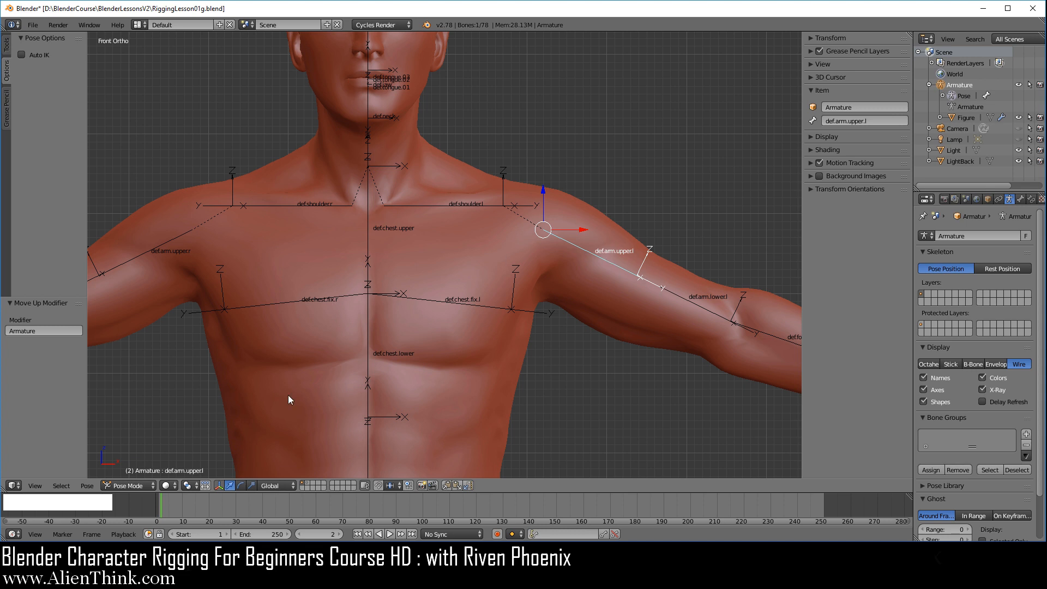
- Put the armature in Edit Mode and set its bones to Envelope display
left_click(138, 487)
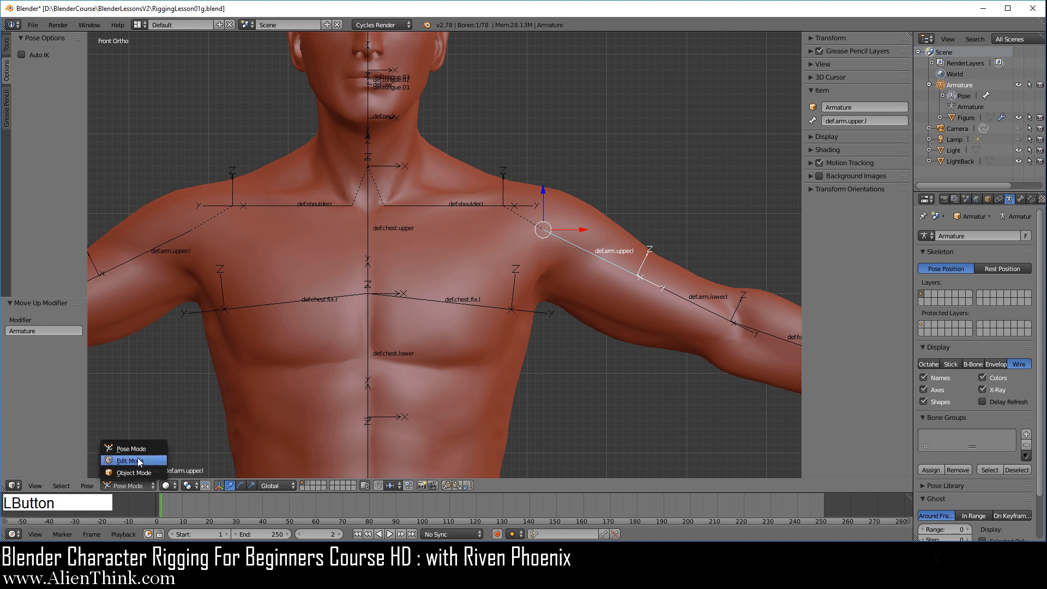
left_click(139, 461)
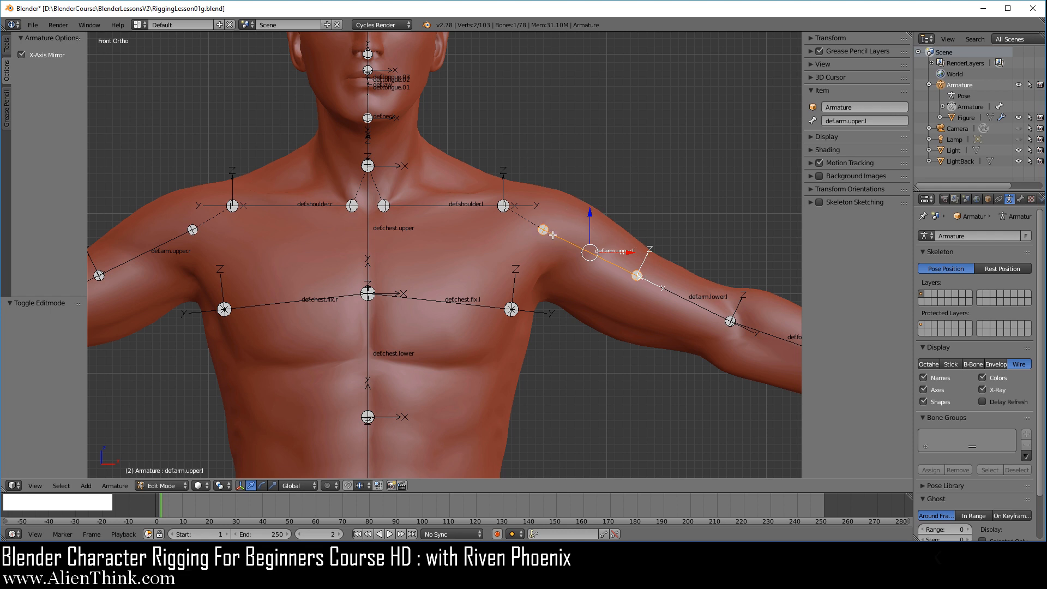
left_click(953, 365)
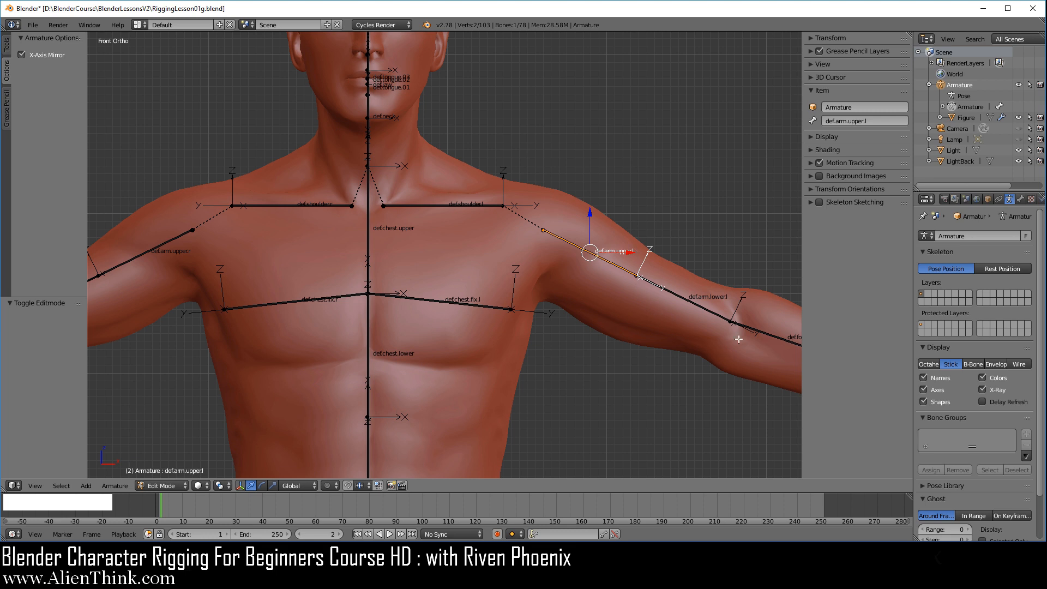
left_click(996, 365)
scroll(590, 225, "down", 5)
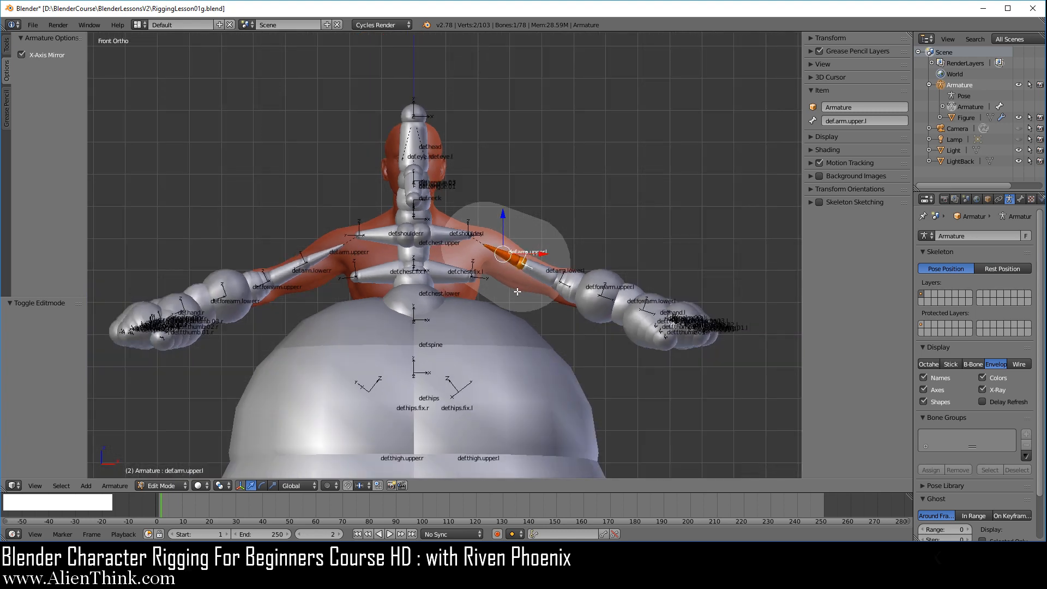
scroll(478, 301, "up", 2)
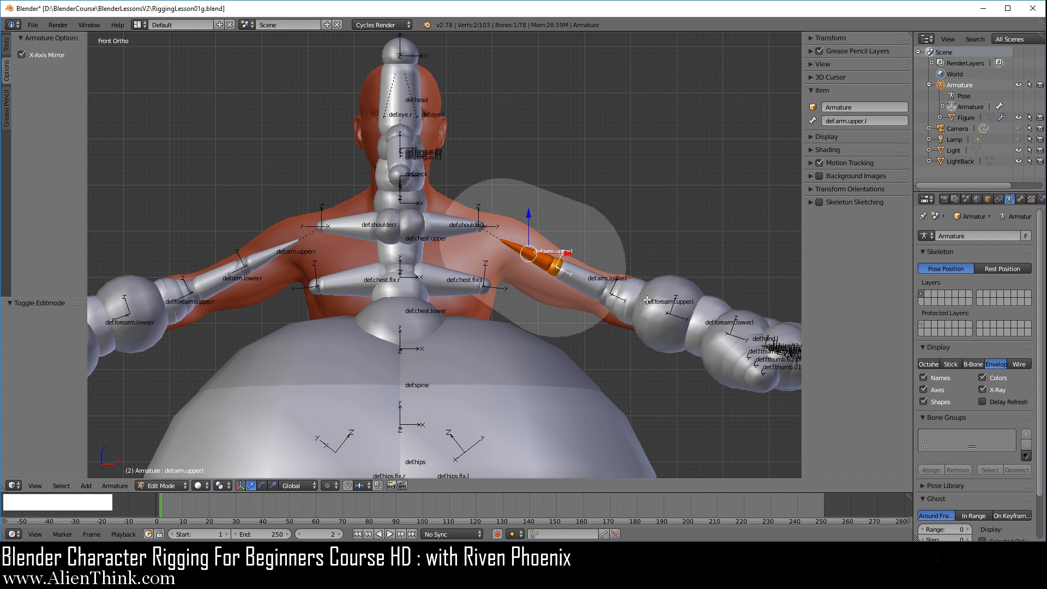
scroll(619, 283, "up", 2)
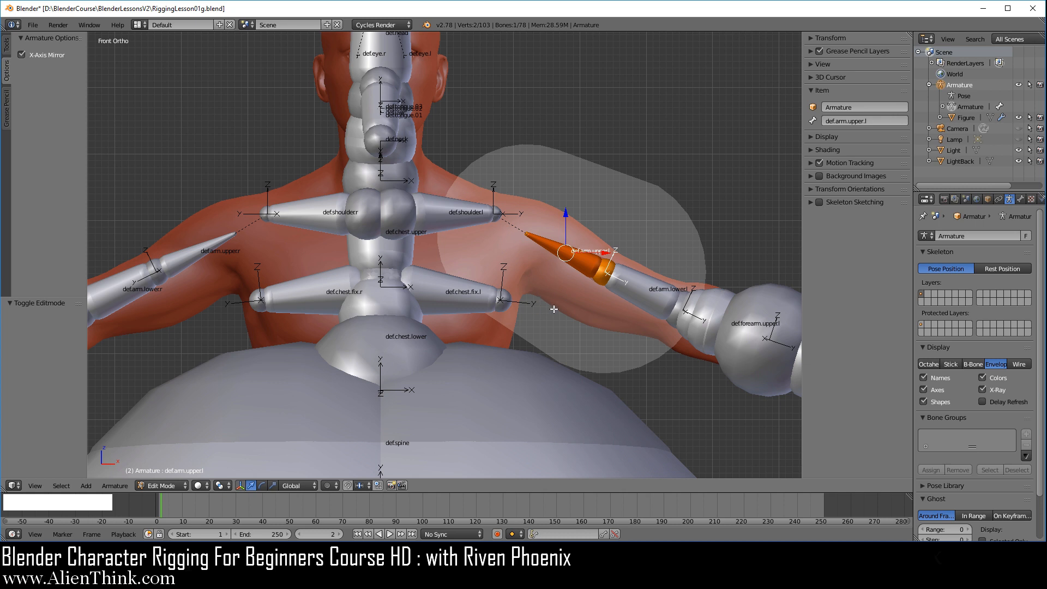
- Select all bones of the armature and expand the active bone's Deform settings for envelope distance and radius
key("a")
key("a")
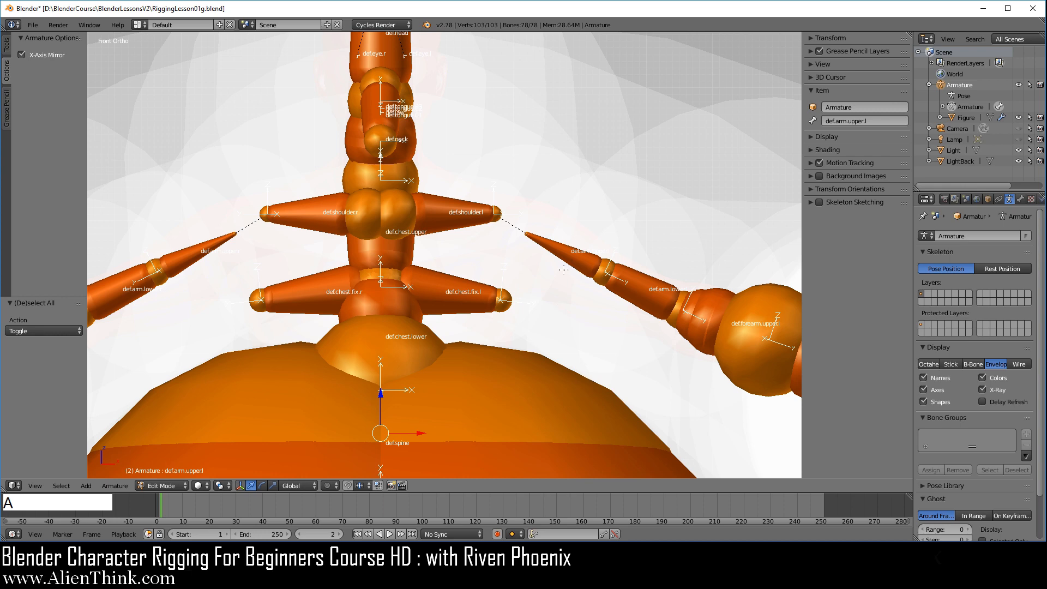
scroll(564, 270, "down", 8)
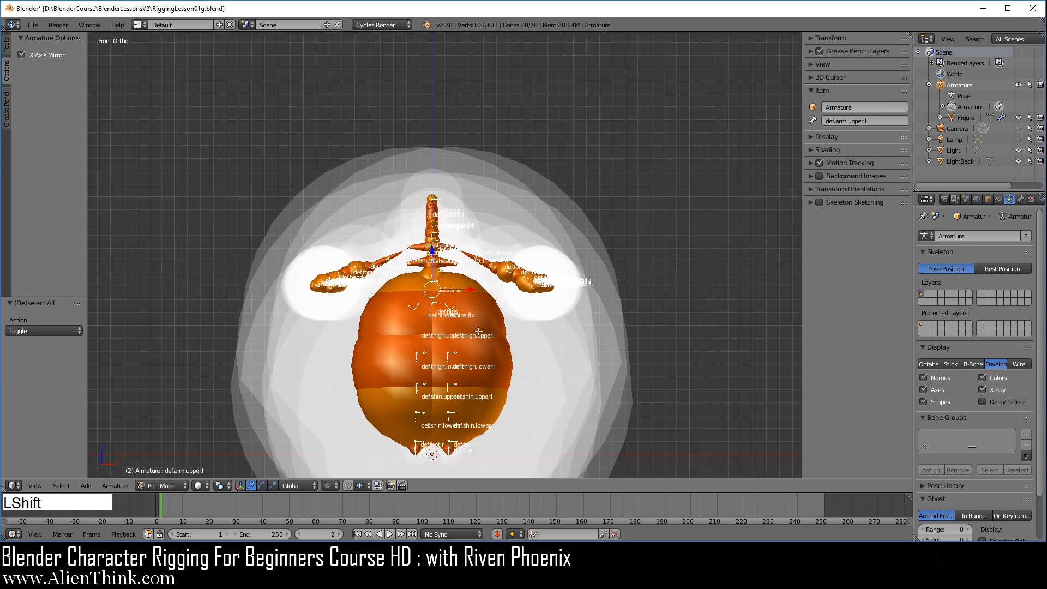
middle_click_drag(479, 331, 506, 277, "shift")
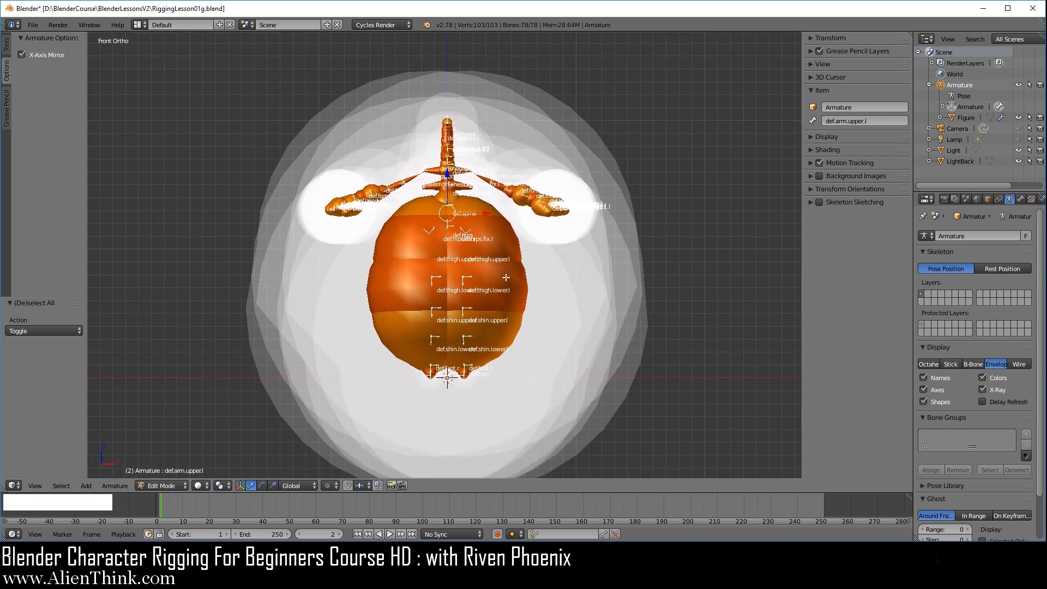
scroll(506, 278, "up", 1)
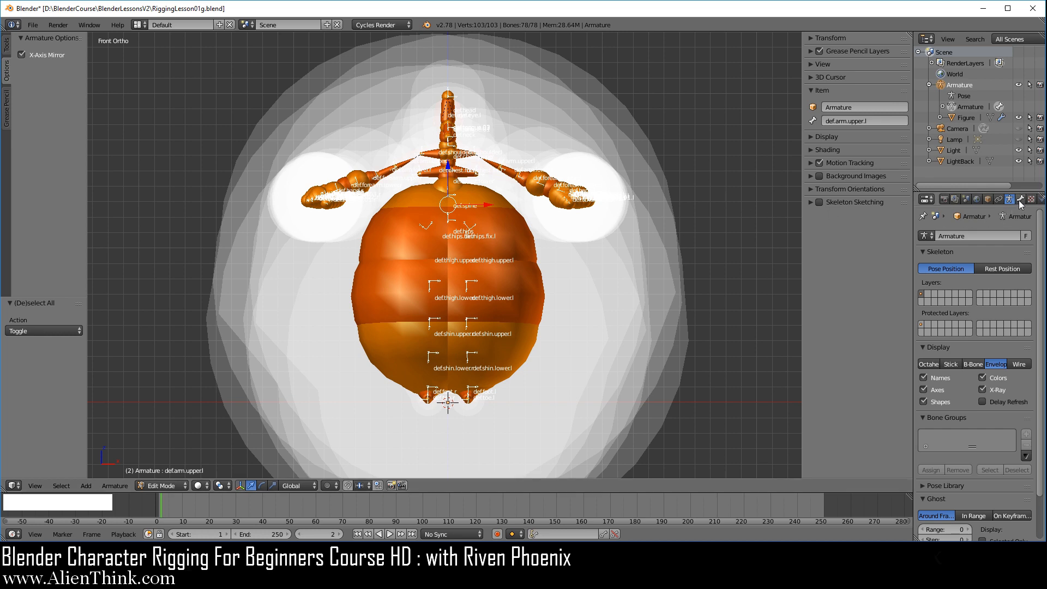
left_click(1021, 201)
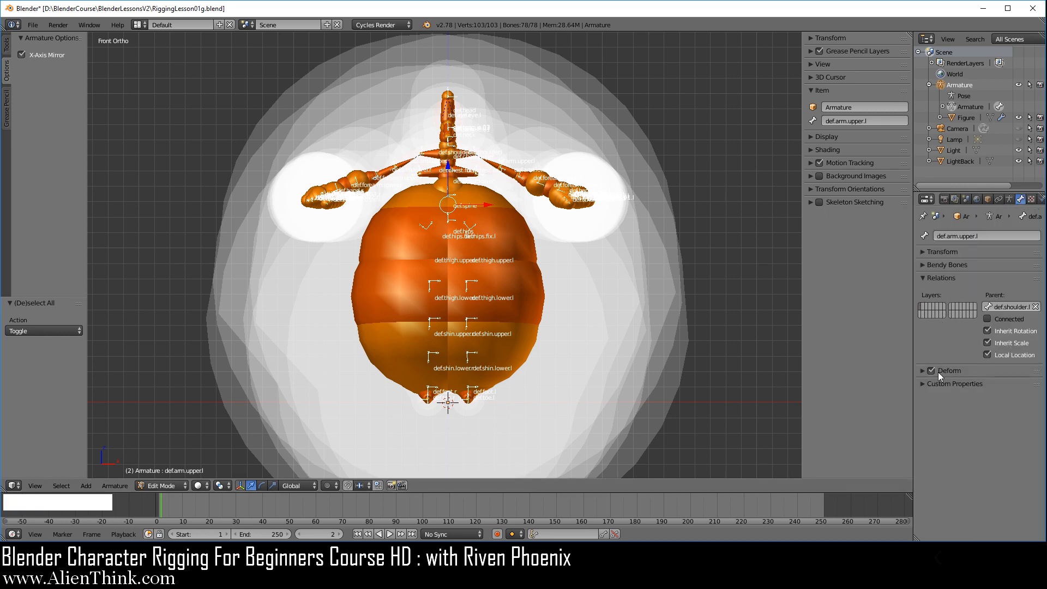
left_click(921, 371)
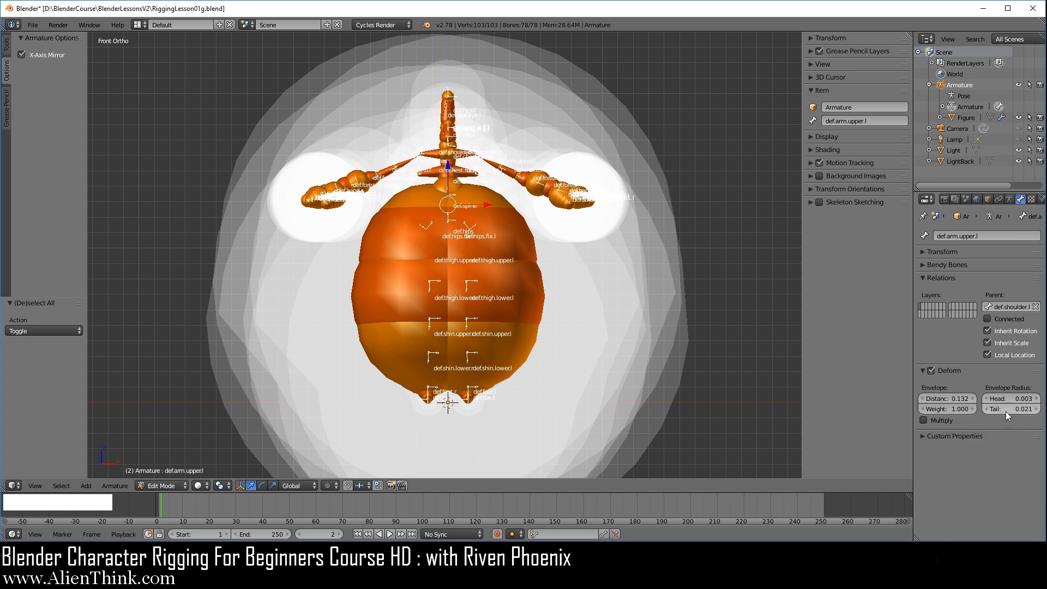
scroll(548, 303, "up", 1)
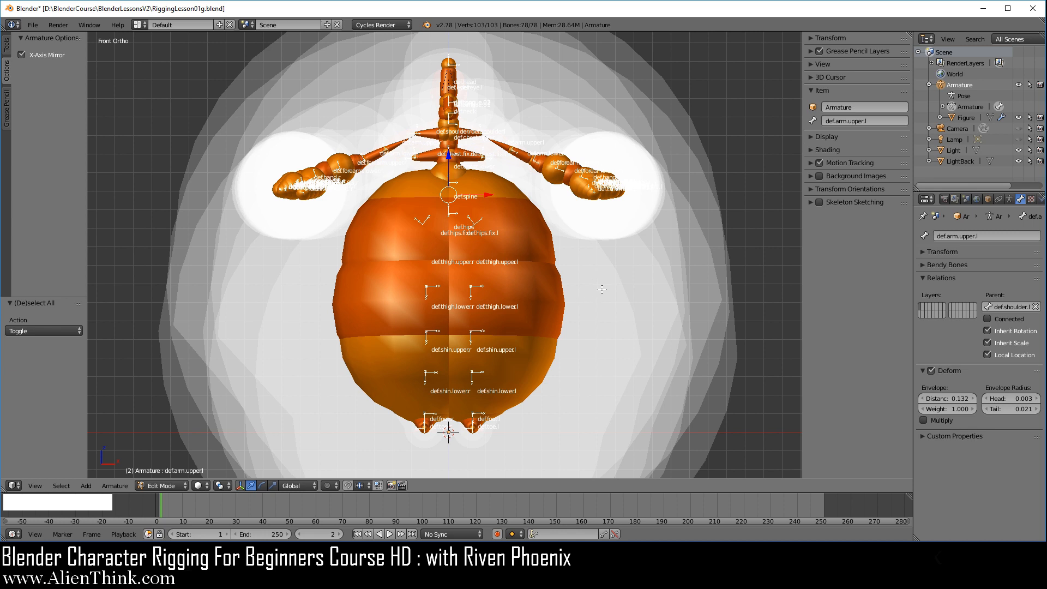
- Scale the envelope radius of all bones by about 0.076 and their envelope distance by about 0.099
key("alt")
key("alt+s")
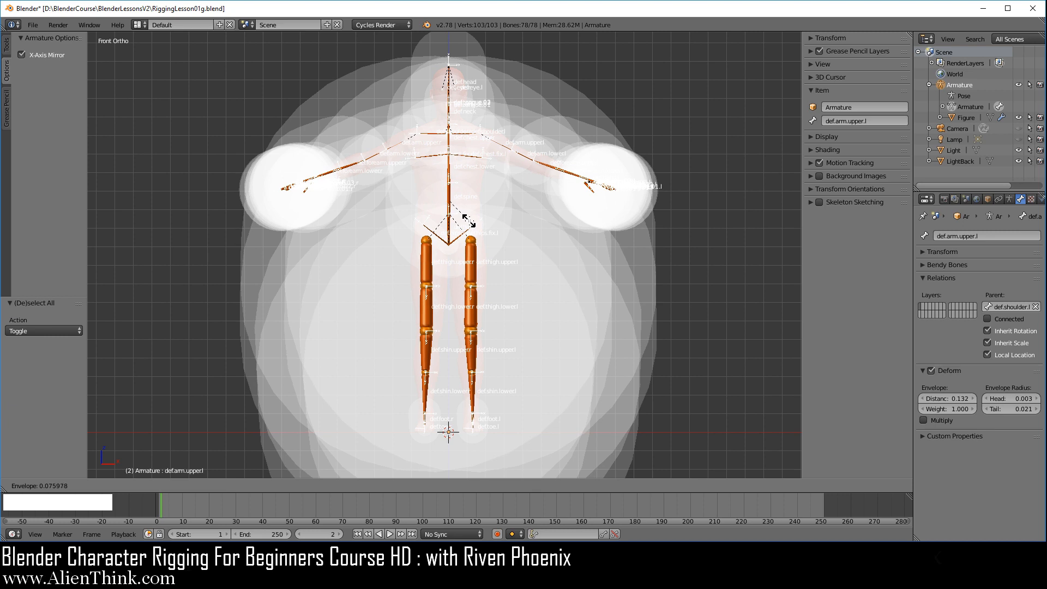
left_click(468, 221)
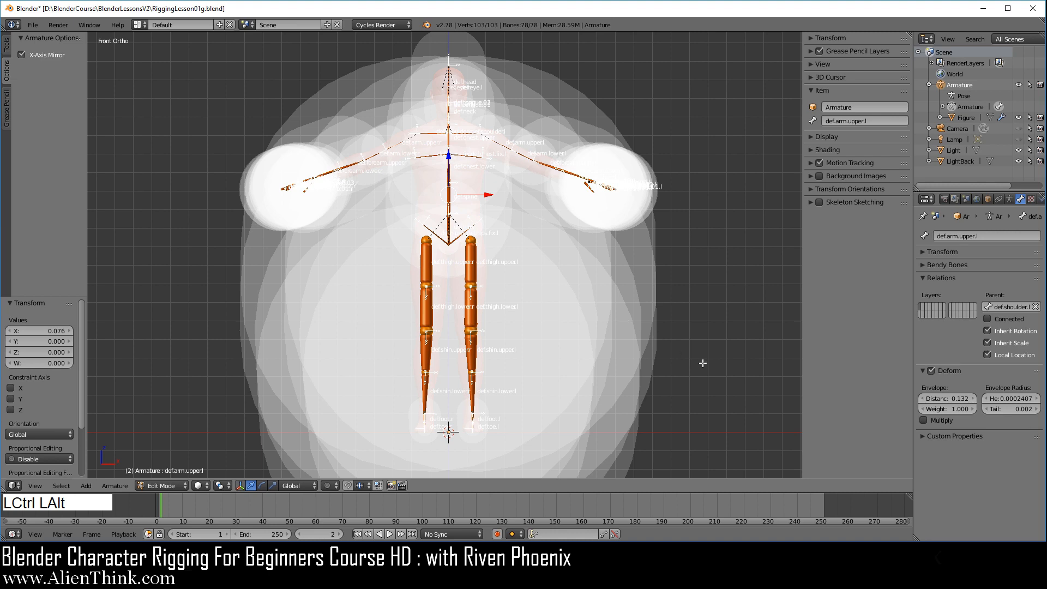
key("ctrl+alt+s")
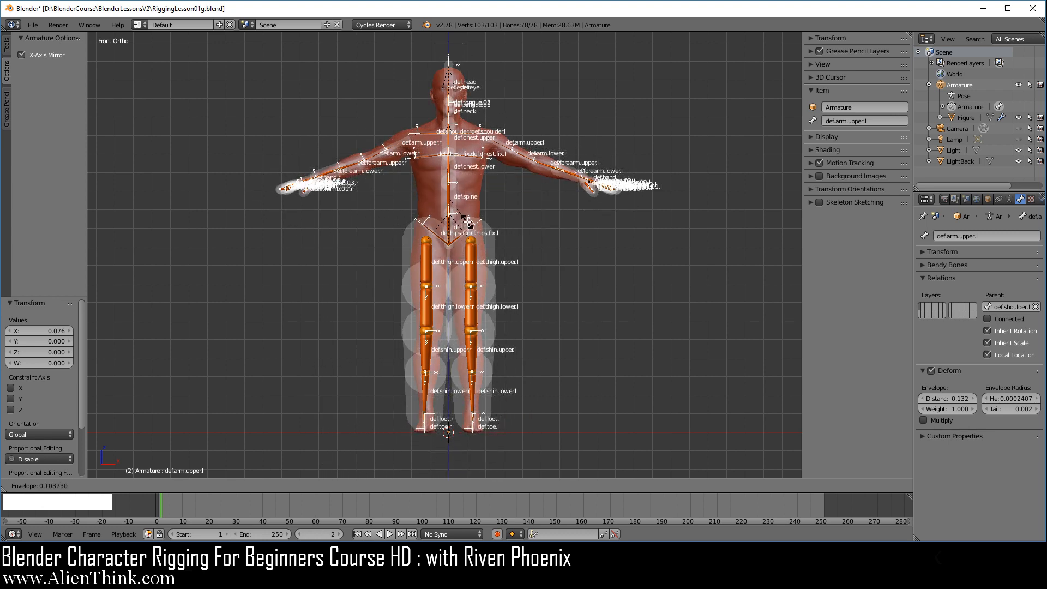
left_click(467, 220)
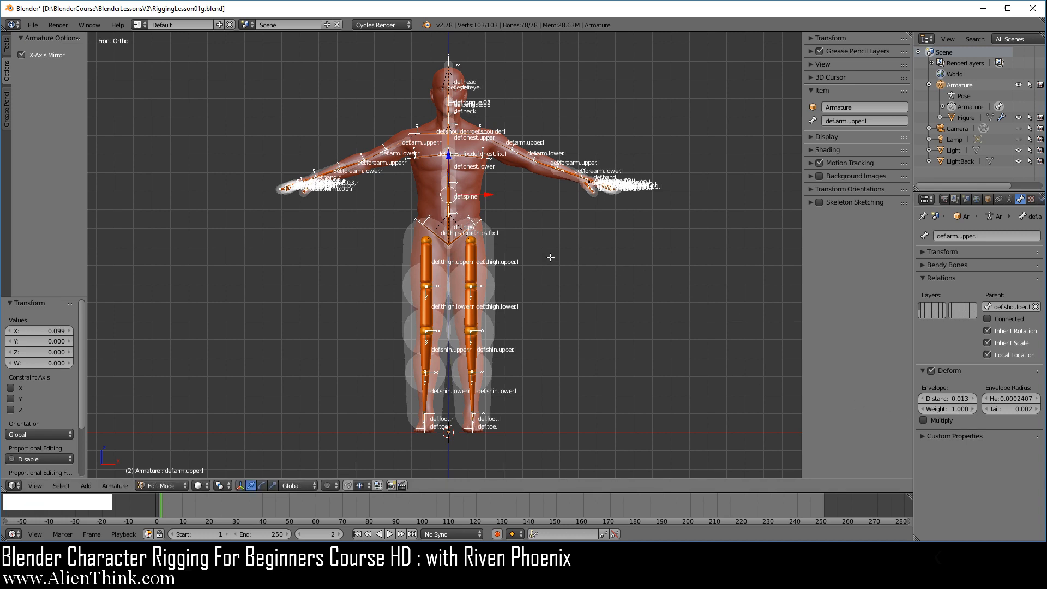
- Select the left upper arm bone def.arm.upper.l on its own in the front view
scroll(551, 257, "up", 5)
middle_click_drag(555, 214, 494, 336, "shift")
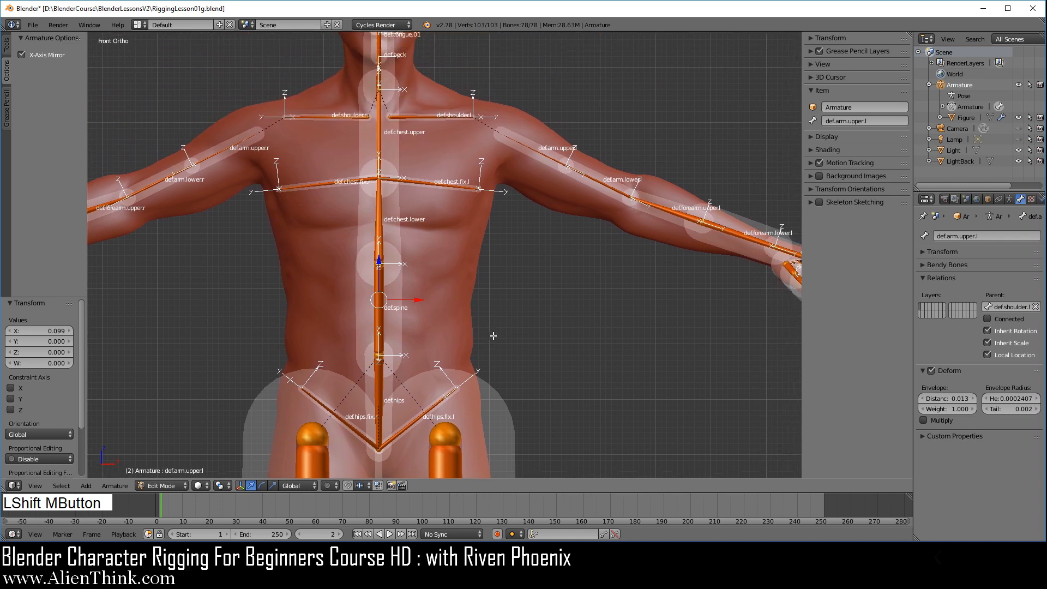
middle_click_drag(553, 183, 532, 244, "shift")
scroll(526, 250, "up", 3)
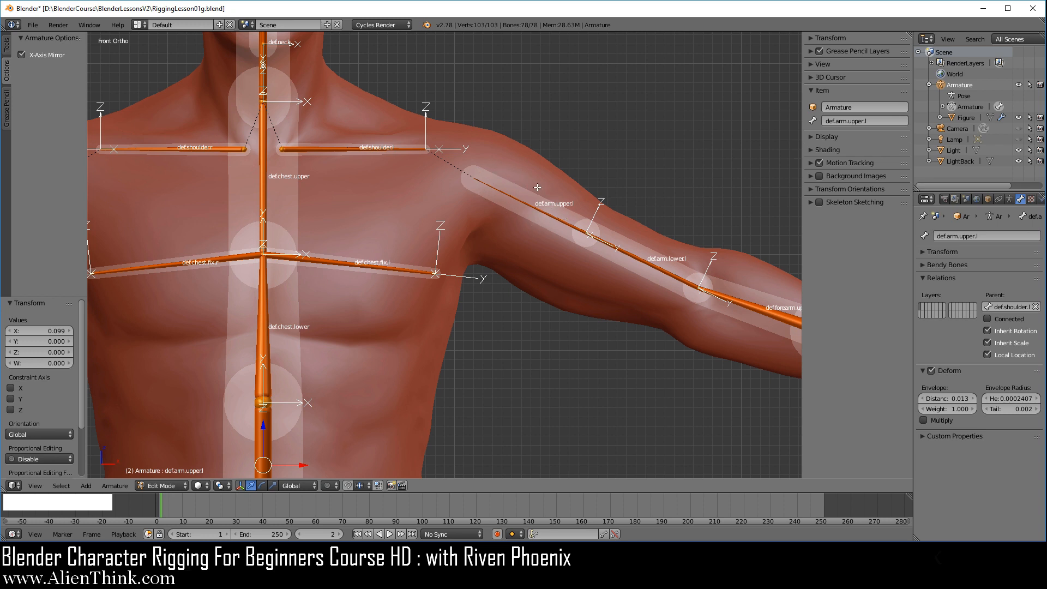
right_click(537, 209)
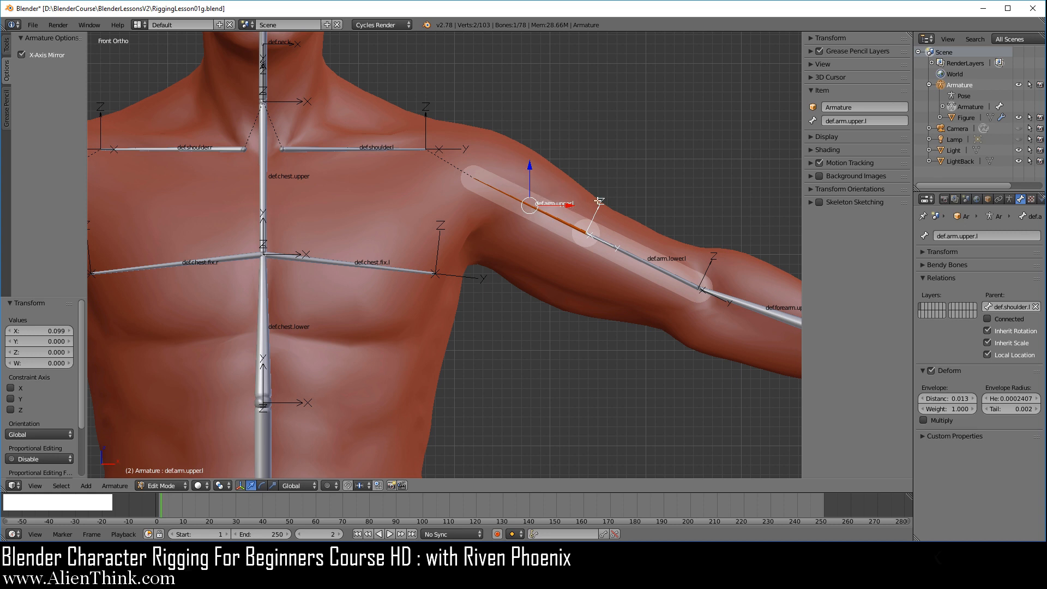
middle_click_drag(582, 199, 534, 330)
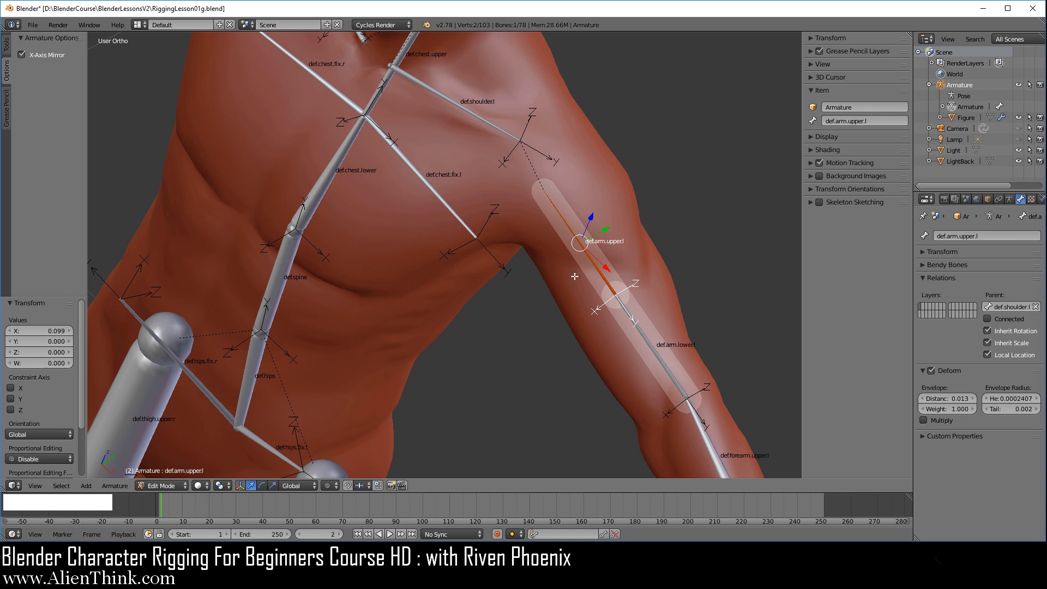
key("KP_1")
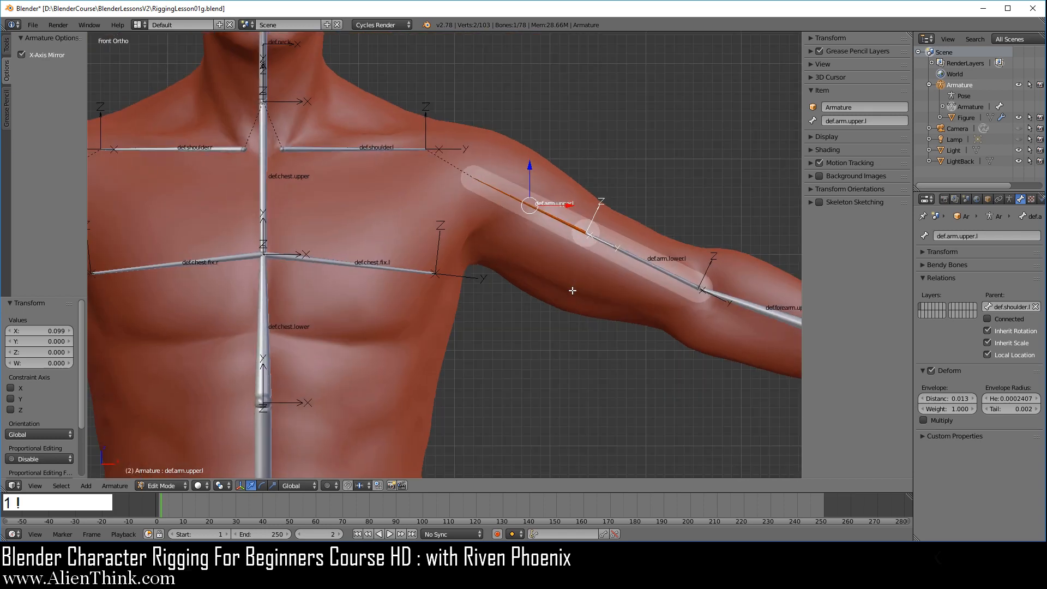
- Test how the arm mesh follows a rotation of def.arm.upper.l in Pose Mode, cancel the rotation and return to Edit Mode
left_click(169, 486)
left_click(174, 447)
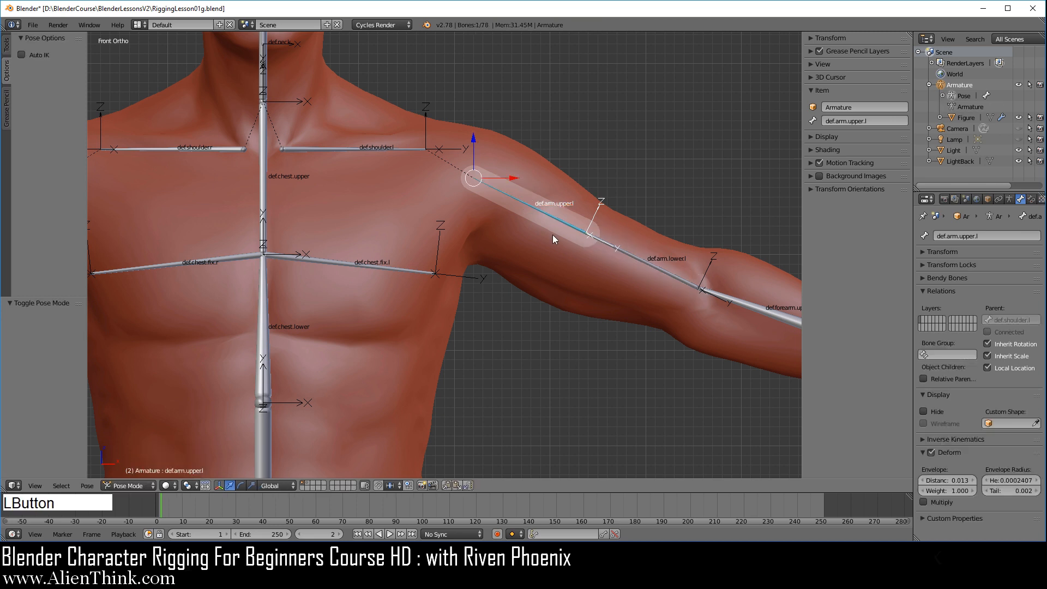
right_click(543, 212)
key("r")
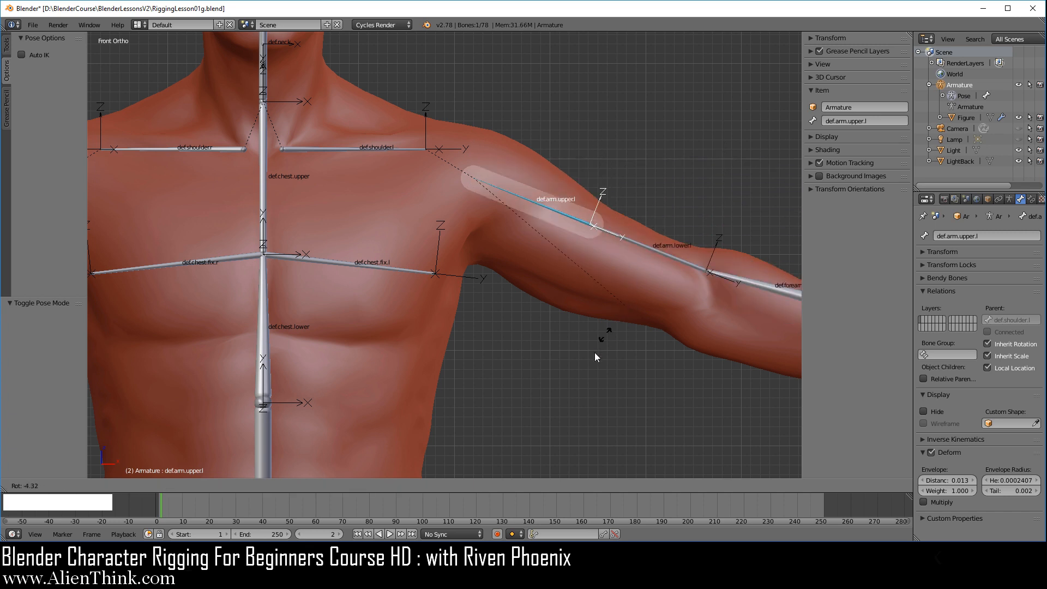
right_click(596, 316)
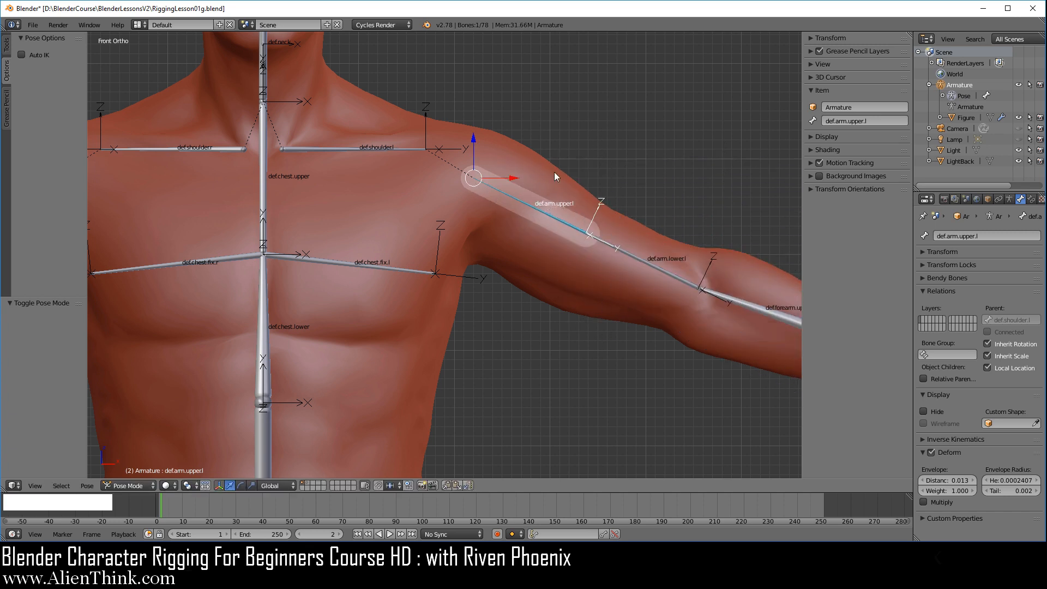
left_click(145, 485)
left_click(131, 456)
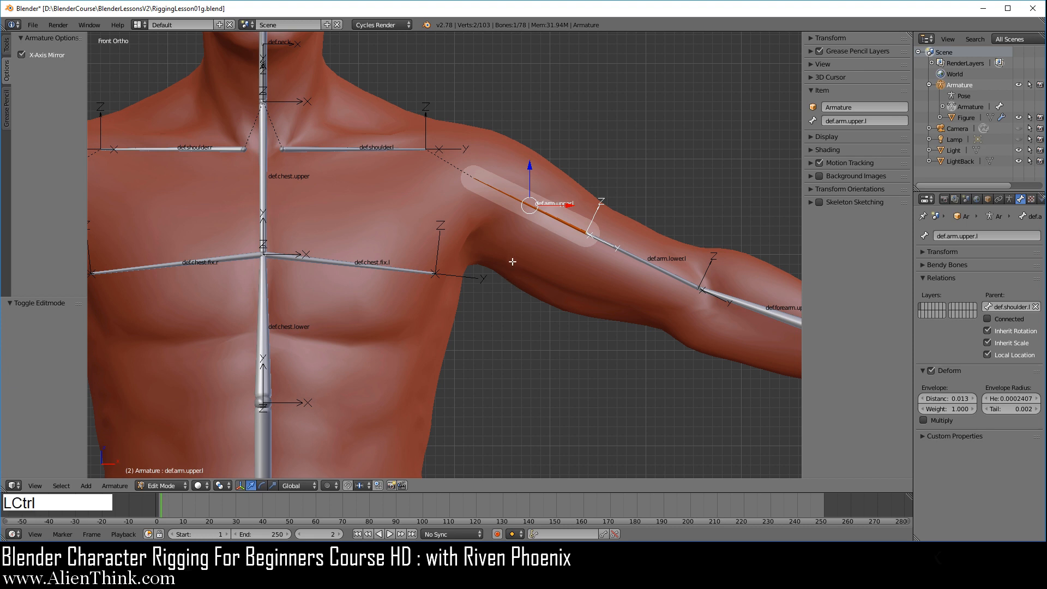
- Scale the envelope distance of def.arm.upper.l by about 5.97 to 0.078 and check its coverage of the arm from front and top
key("ctrl+alt+s")
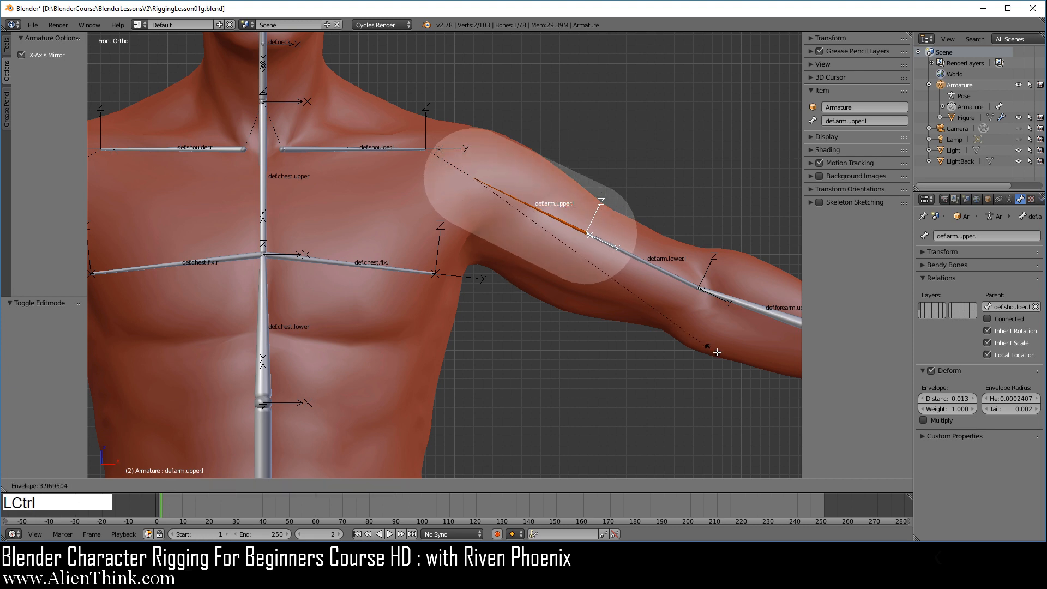
left_click(288, 409)
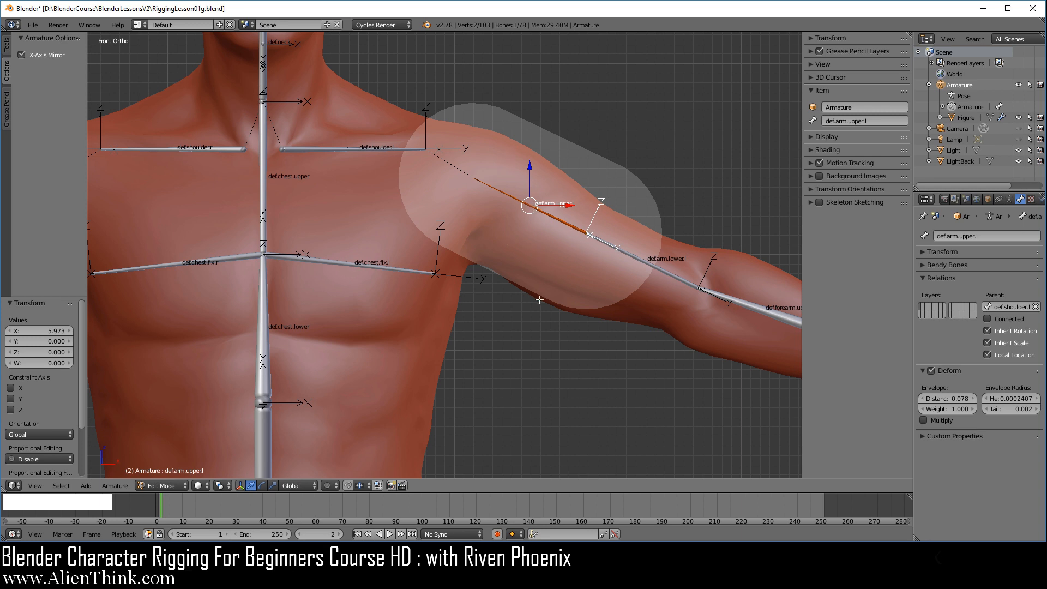
scroll(565, 315, "up", 4)
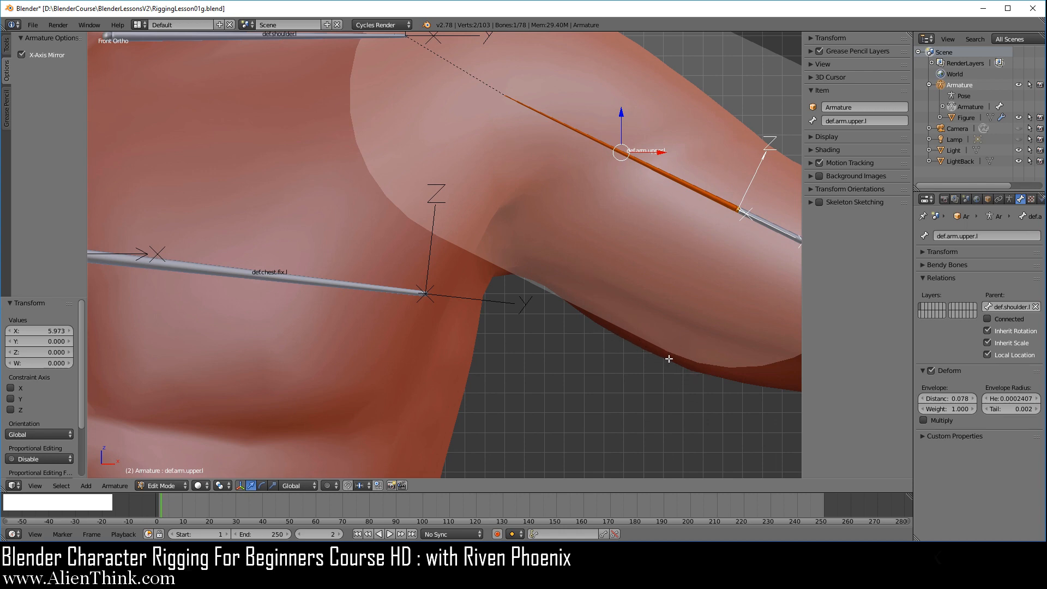
scroll(652, 347, "down", 5)
middle_click_drag(624, 218, 497, 364)
key("KP_7")
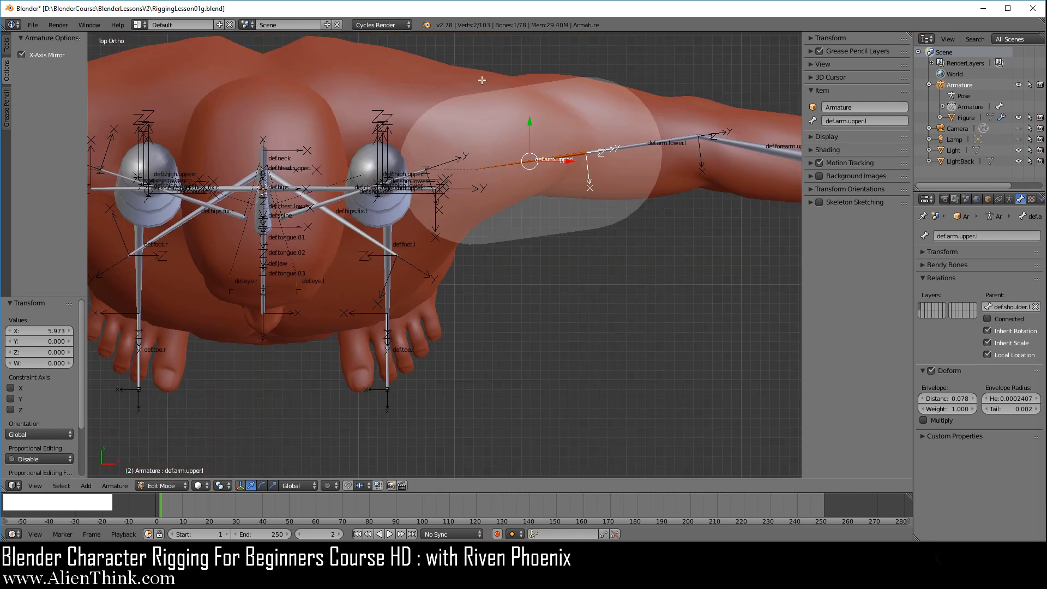
key("KP_1")
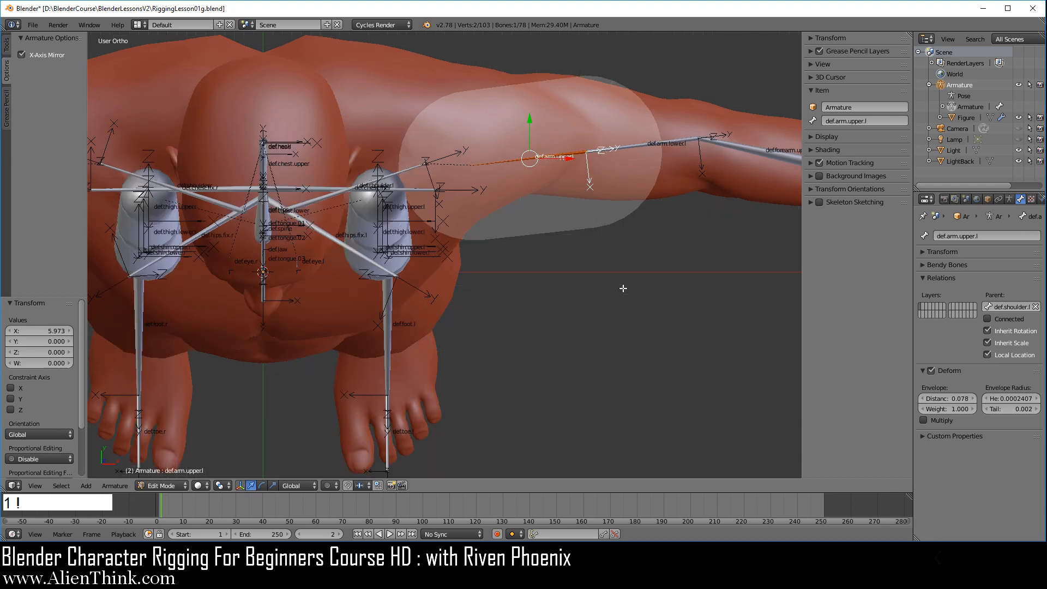
- Test-rotate def.arm.upper.l with its enlarged envelope in Pose Mode, cancel the rotation and go back to Edit Mode
left_click(167, 486)
left_click(163, 445)
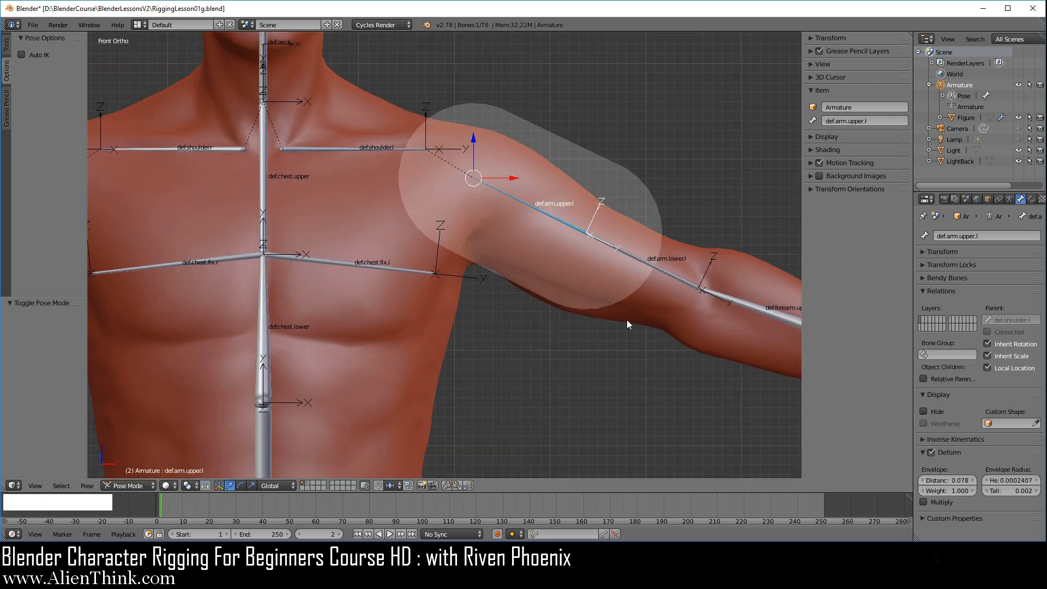
key("r")
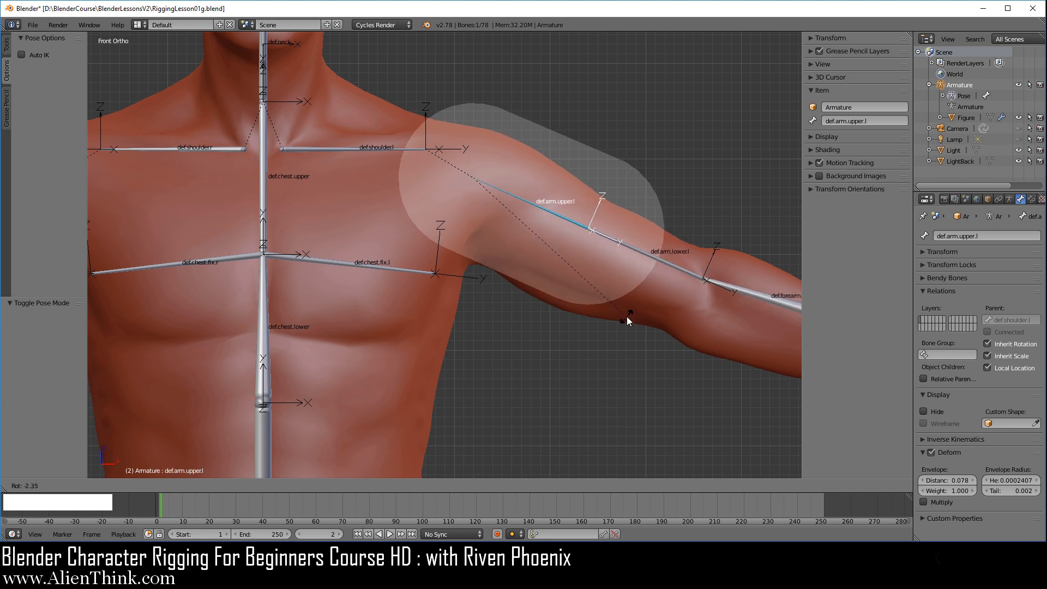
right_click(632, 299)
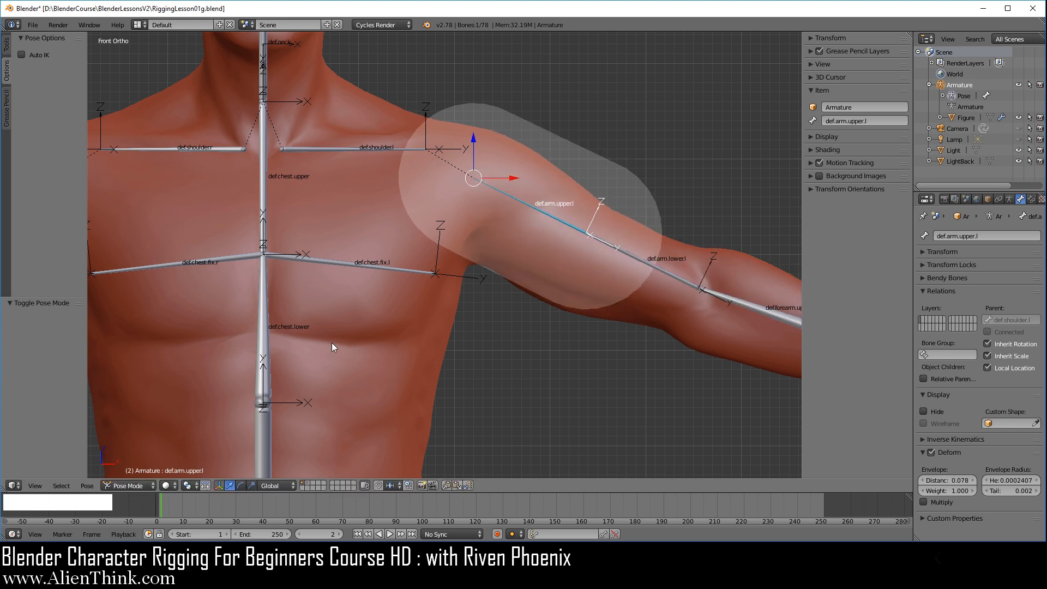
left_click(142, 484)
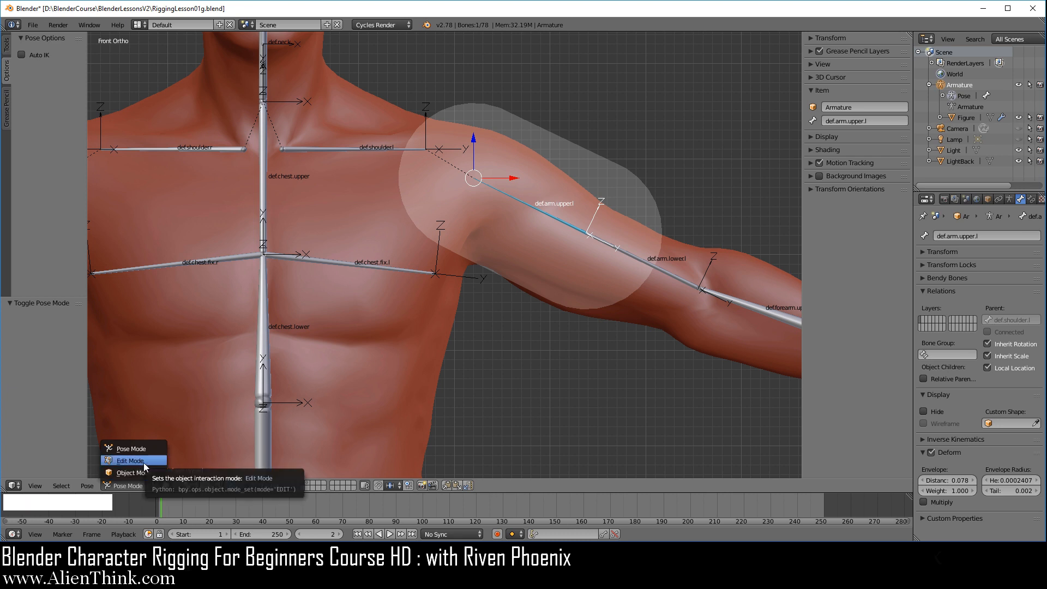
left_click(131, 461)
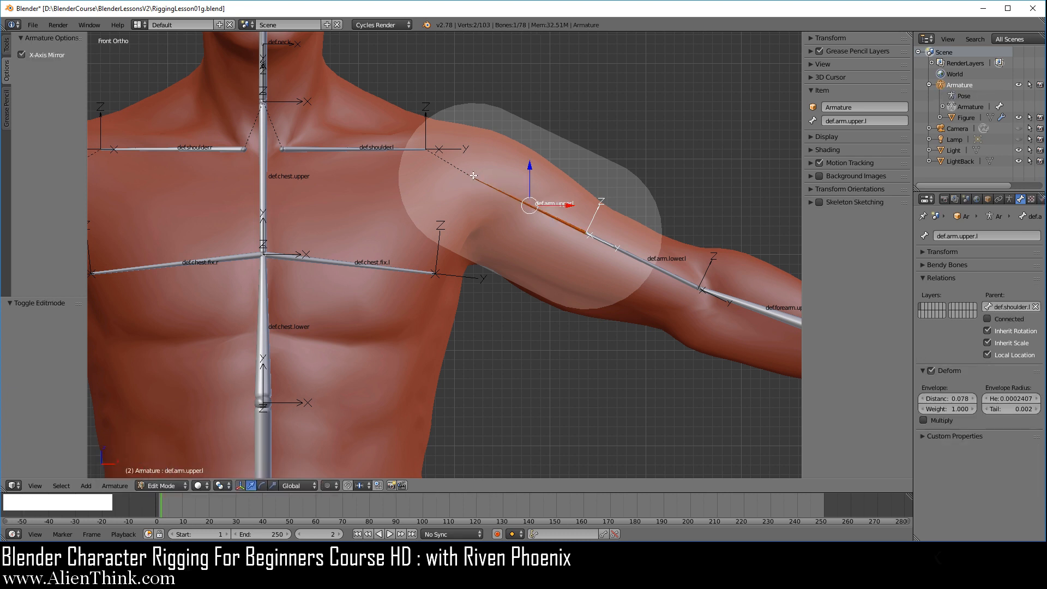
- Select the shoulder-end joint of def.arm.upper.l and scale its envelope head radius by about 138.27 to 0.033
scroll(474, 175, "up", 3)
right_click(497, 121)
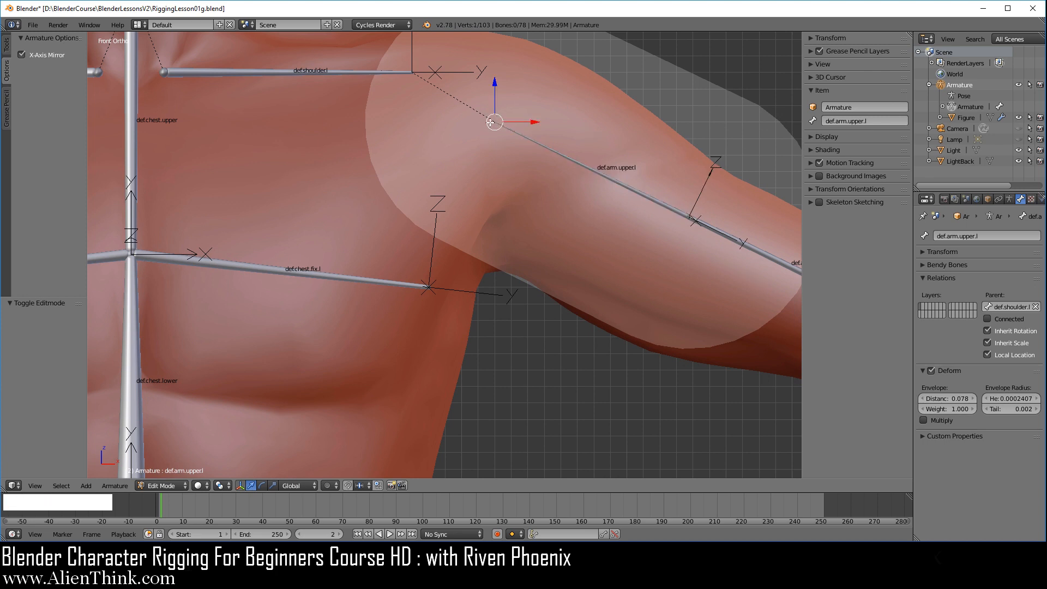
scroll(563, 186, "down", 3)
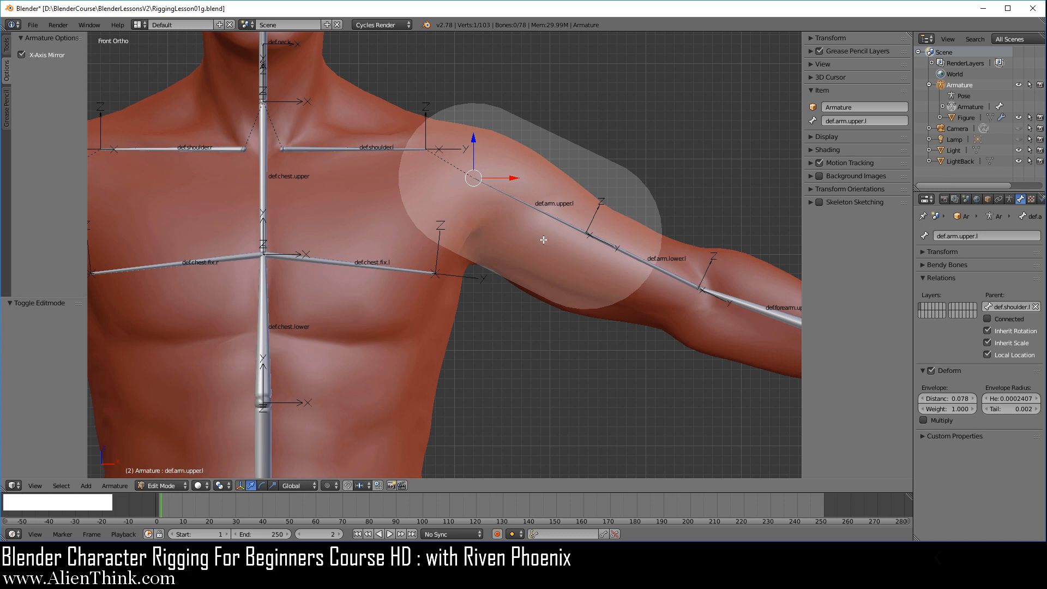
key("alt+s")
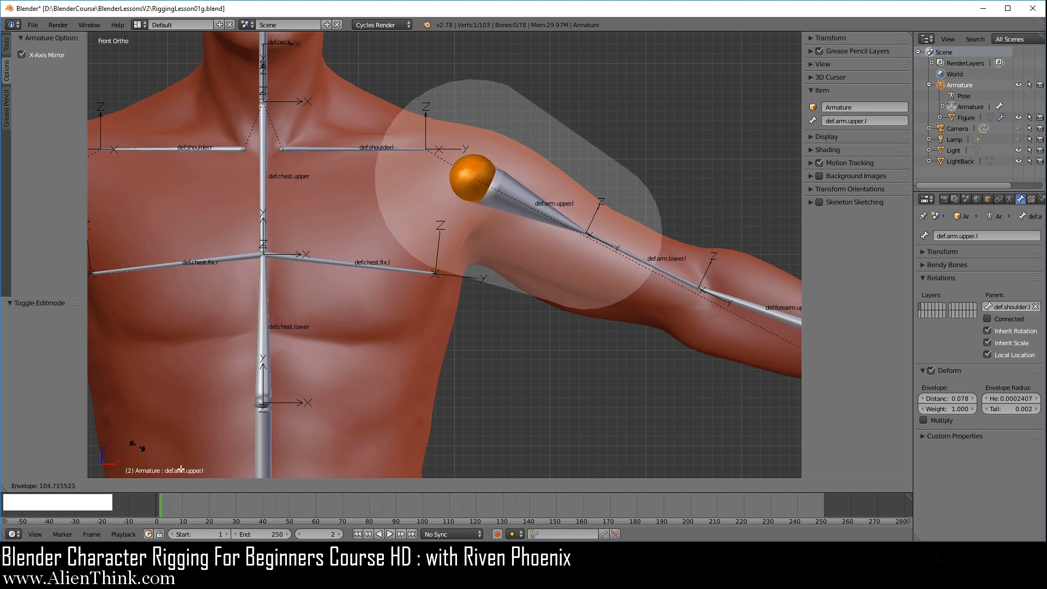
left_click(636, 262)
scroll(612, 228, "up", 2)
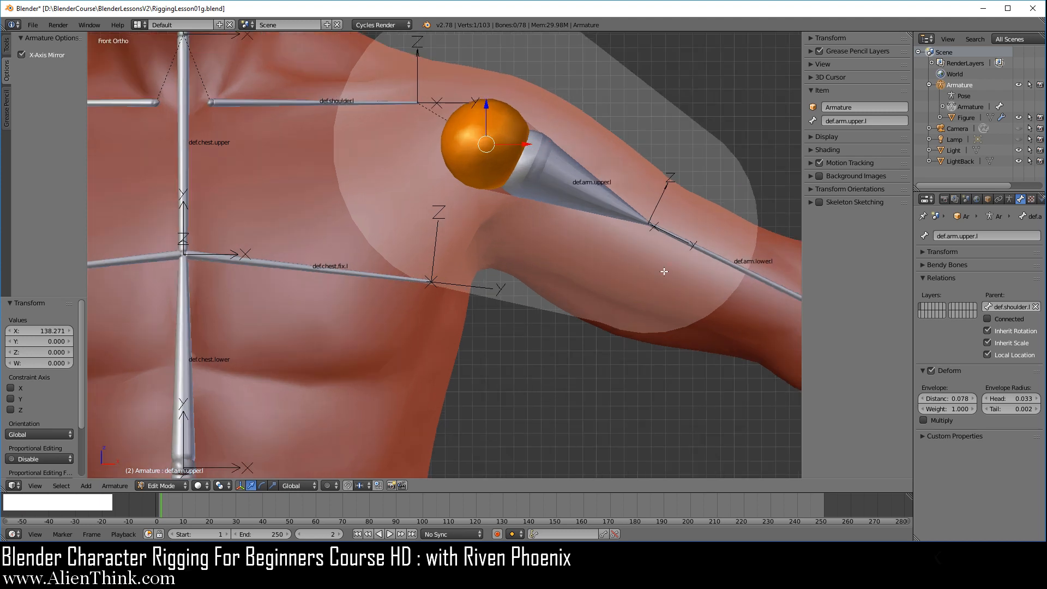
- Select the tail joint of def.arm.upper.l and scale its envelope radius by about 12.6 to 0.020
right_click(649, 223)
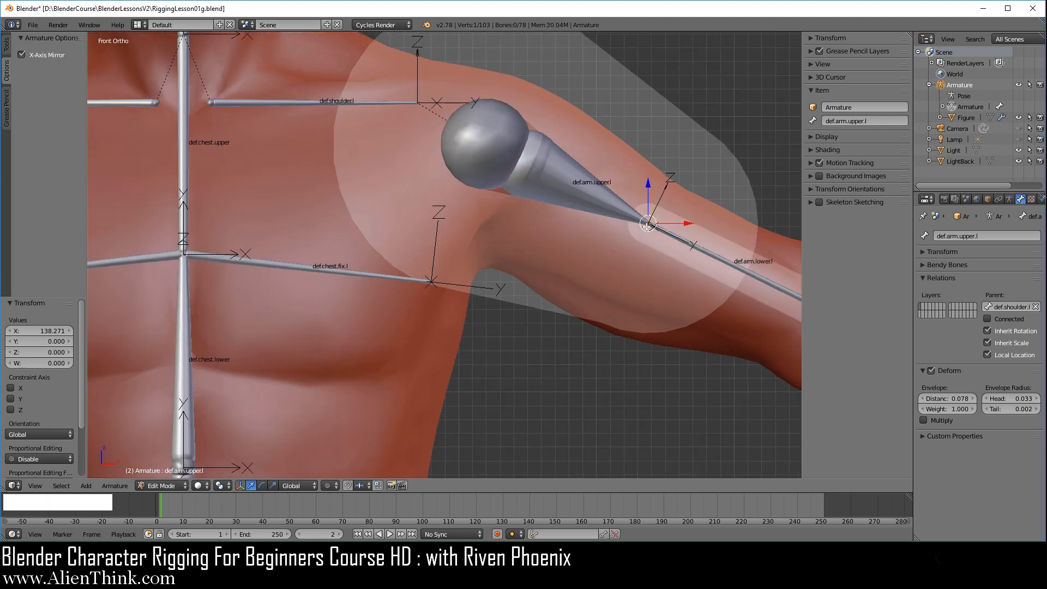
scroll(540, 262, "down", 2)
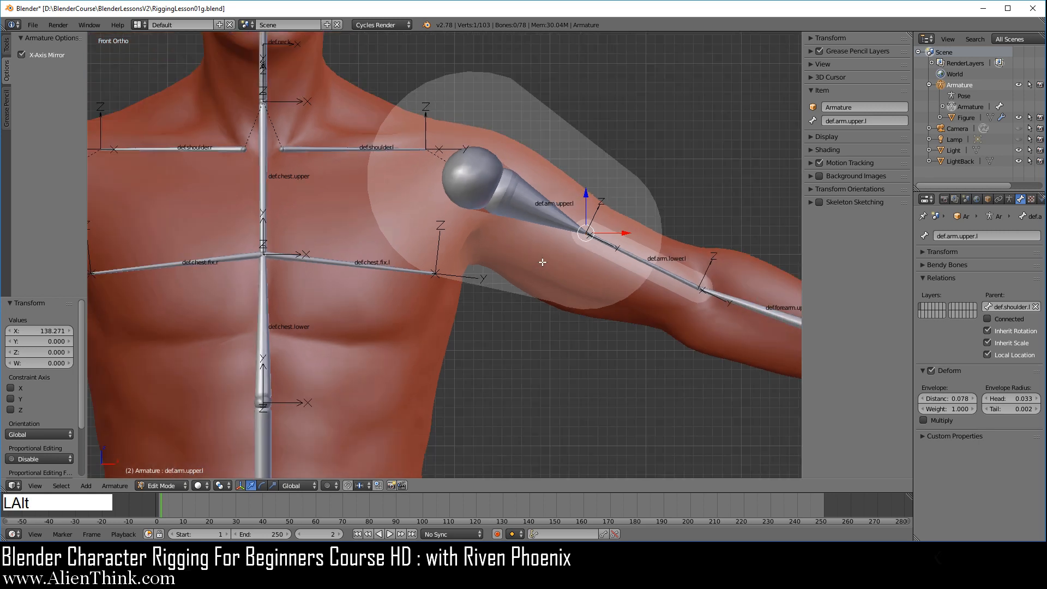
key("alt+s")
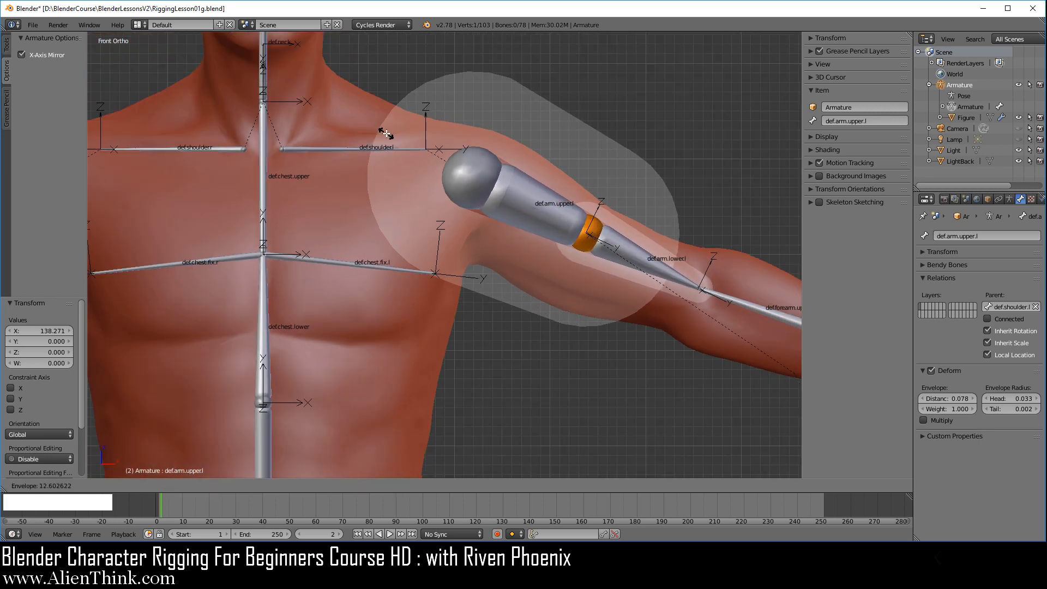
left_click(387, 134)
- In the top view, select the elbow joint of def.arm.lower.l and scale its envelope tail radius by about 10.31 to 0.023
key("KP_7")
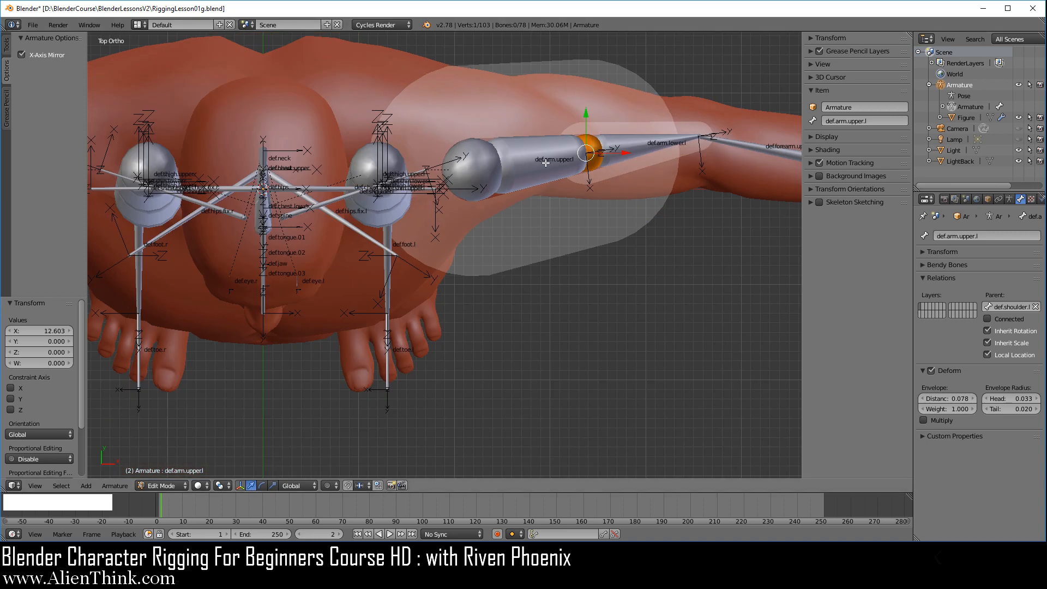
right_click(699, 135)
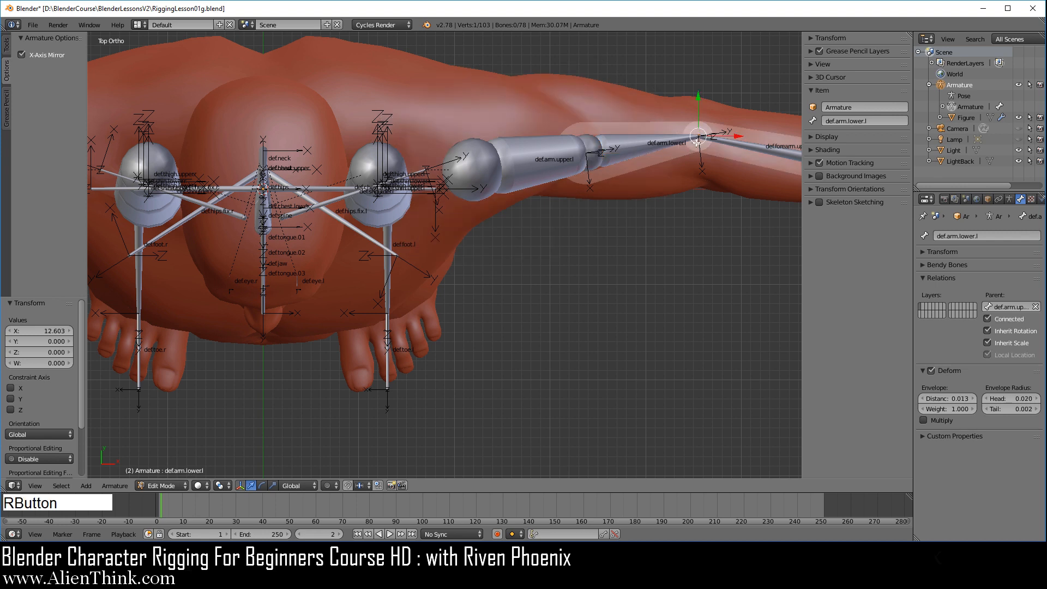
key("alt+s")
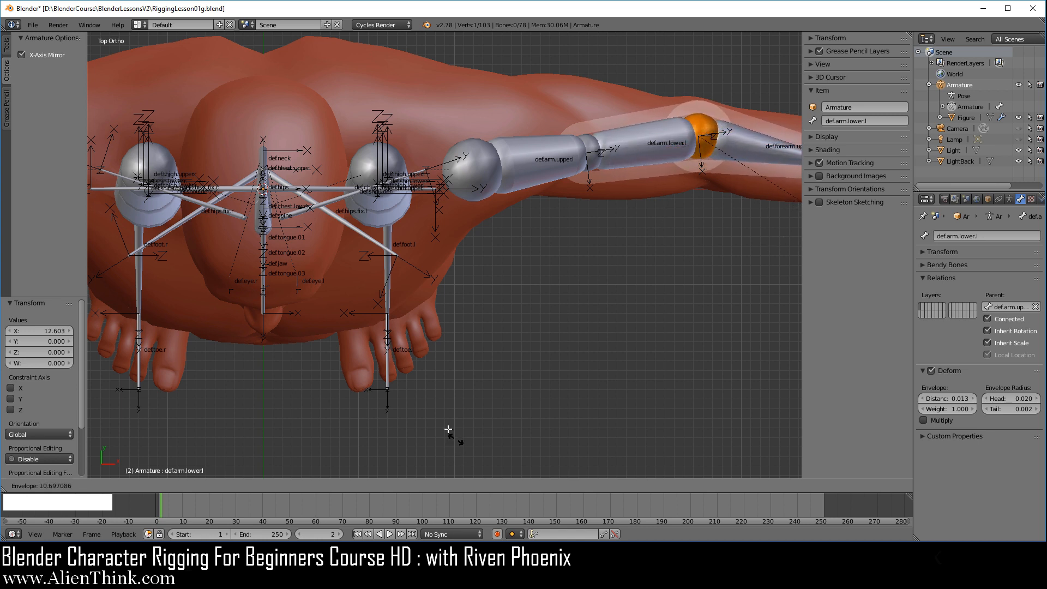
left_click(422, 402)
- Select the whole def.arm.lower.l bone, scale its envelope distance by about 3.86 to 0.051, and check the coverage from the front
key("ctrl+alt")
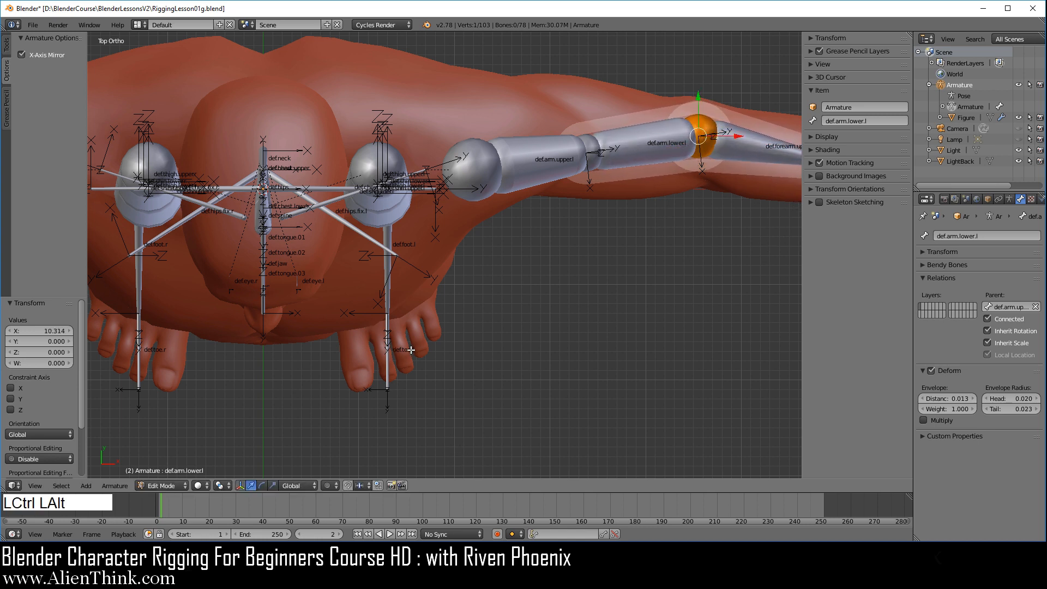
key("ctrl+alt+s")
key("ctrl+alt+s")
right_click(662, 143)
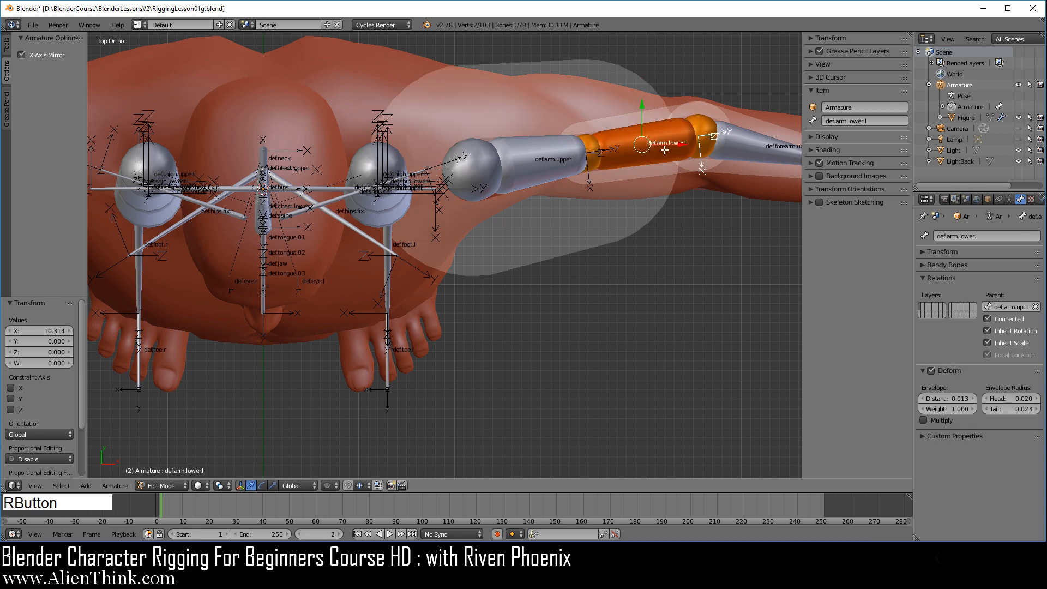
key("ctrl+alt+s")
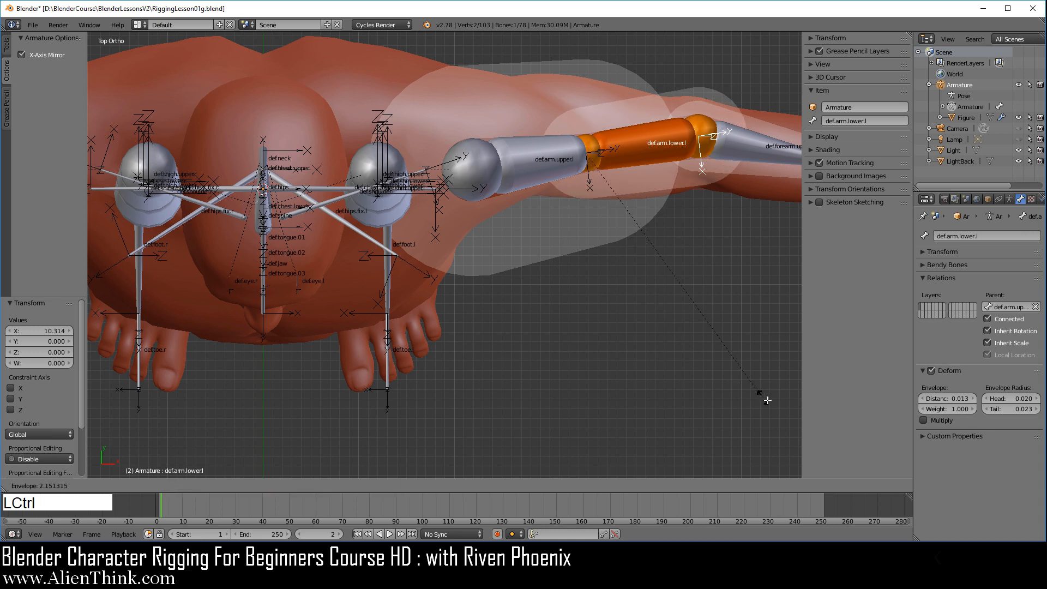
left_click(272, 73)
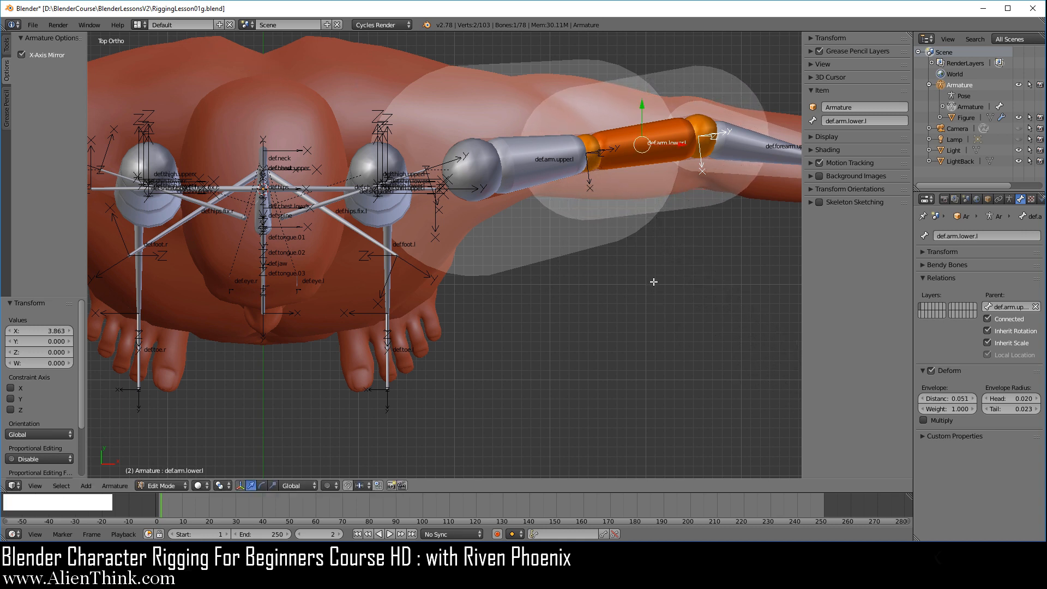
key("KP_1")
middle_click_drag(662, 210, 584, 201, "shift")
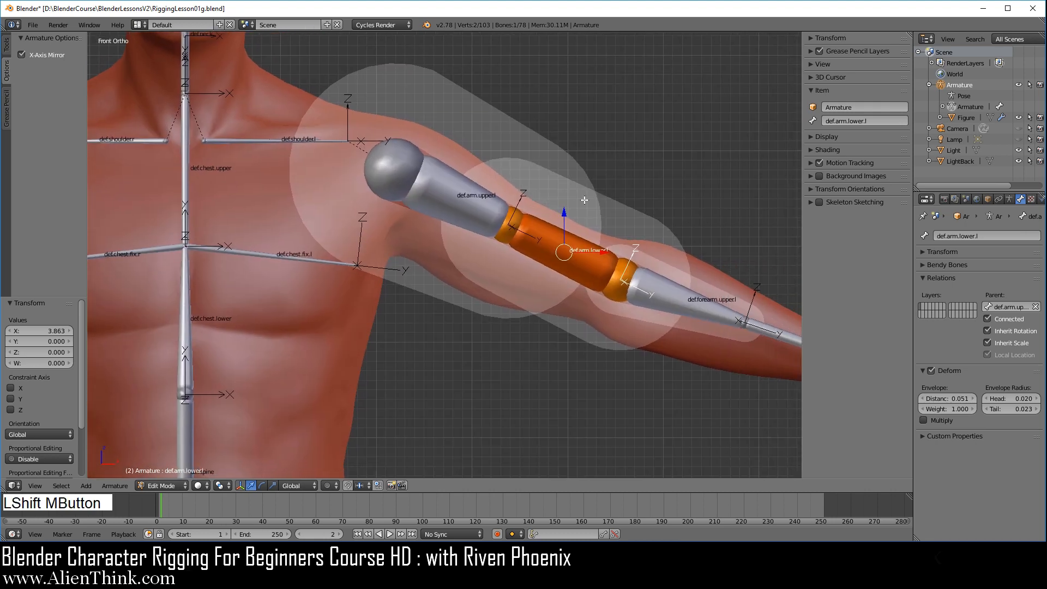
scroll(482, 91, "up", 2)
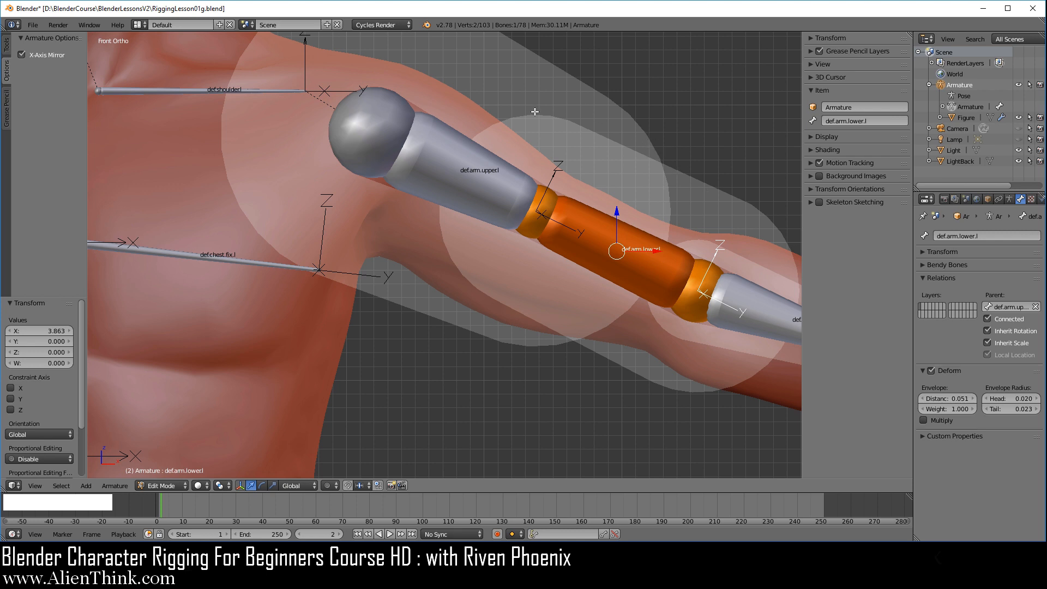
- In Pose Mode, test-rotate def.arm.upper.l by about -23.81 degrees to check the arm's deformation, and cancel the rotation
scroll(646, 345, "down", 2)
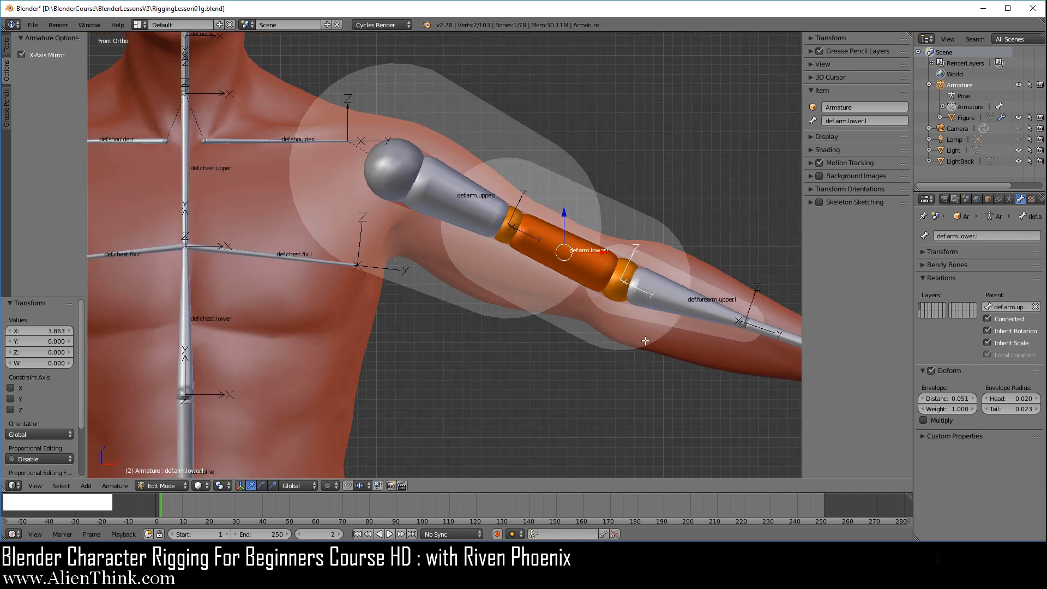
left_click(176, 485)
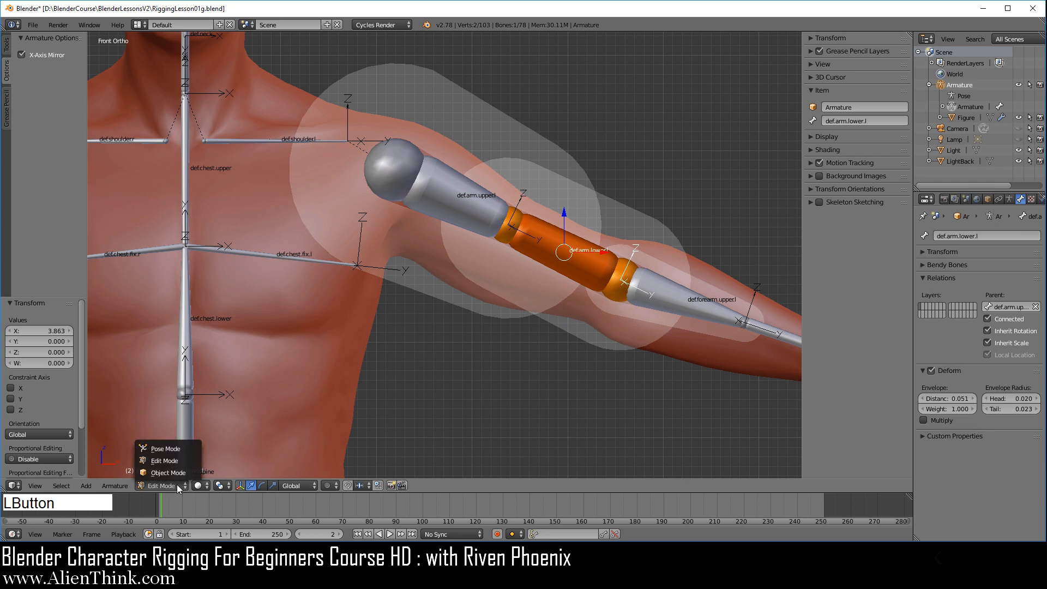
left_click(183, 449)
right_click(447, 193)
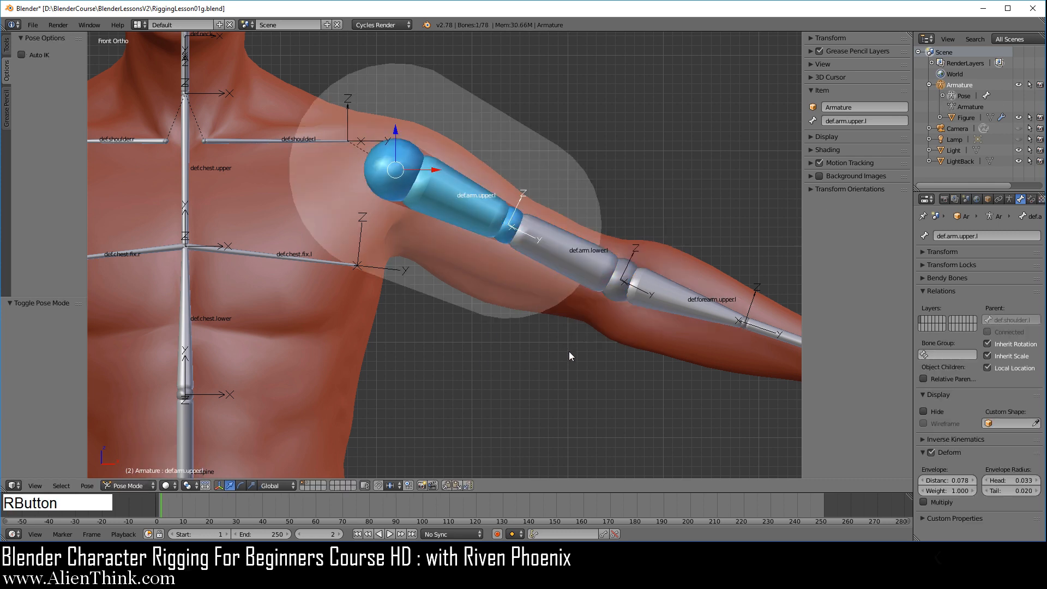
key("r")
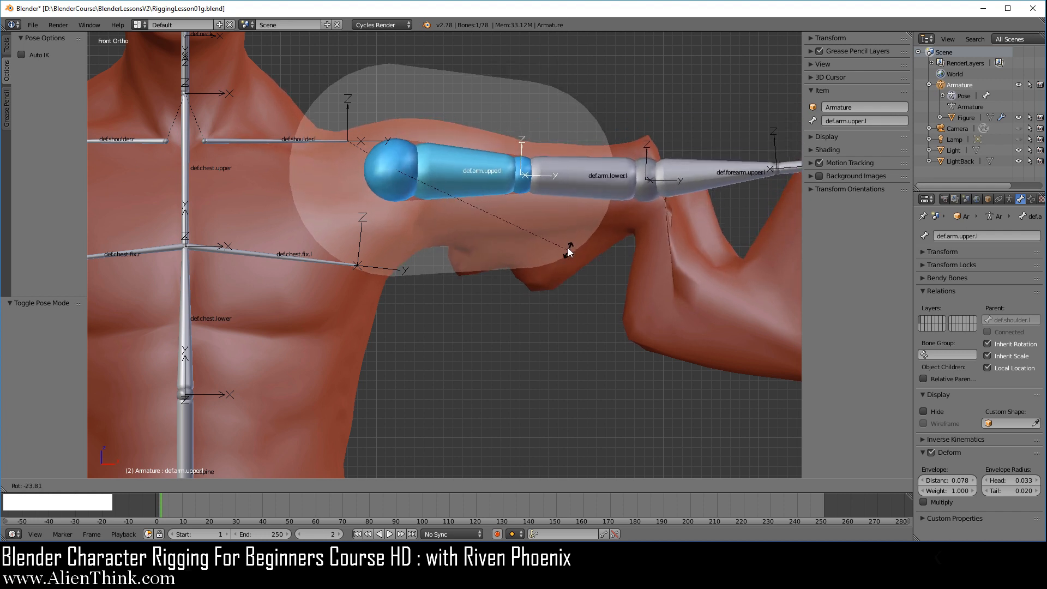
right_click(568, 243)
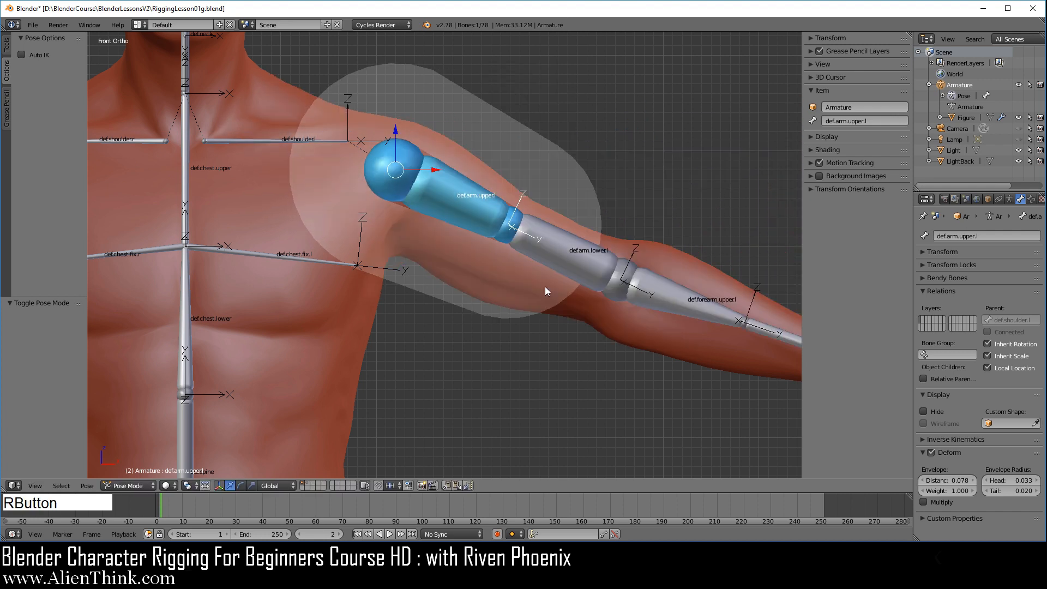
- Examine the envelope coverage of def.arm.upper.l and def.arm.lower.l around the arm from above and behind
key("KP_7")
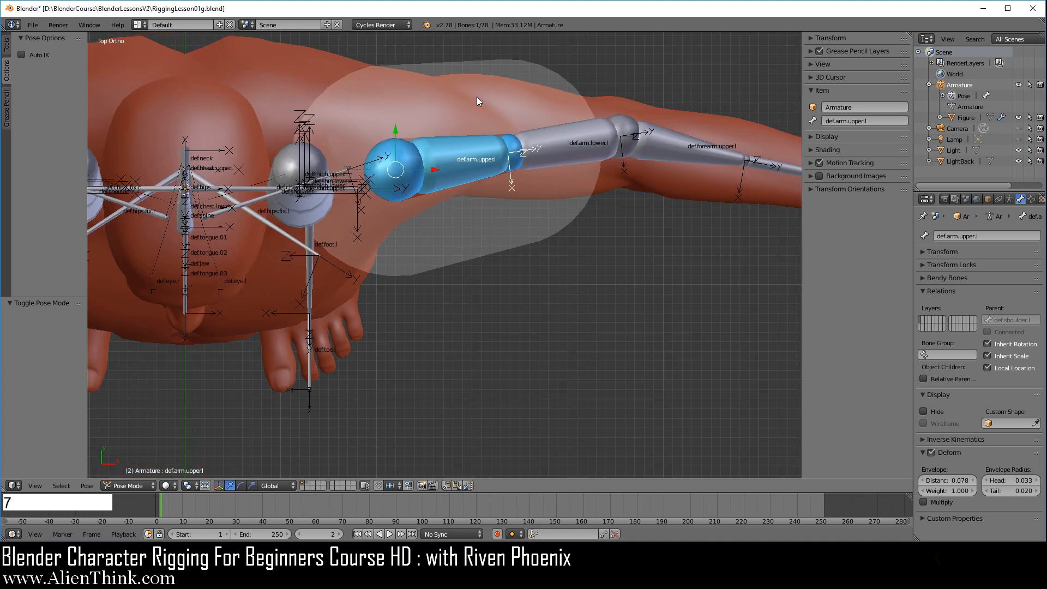
middle_click_drag(477, 101, 494, 209)
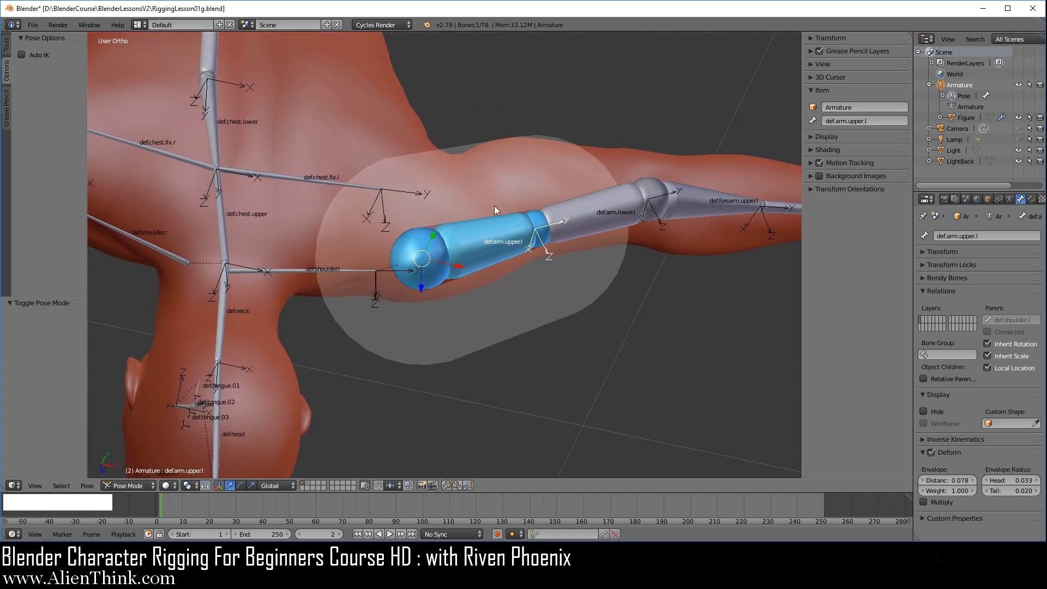
scroll(494, 205, "up", 3)
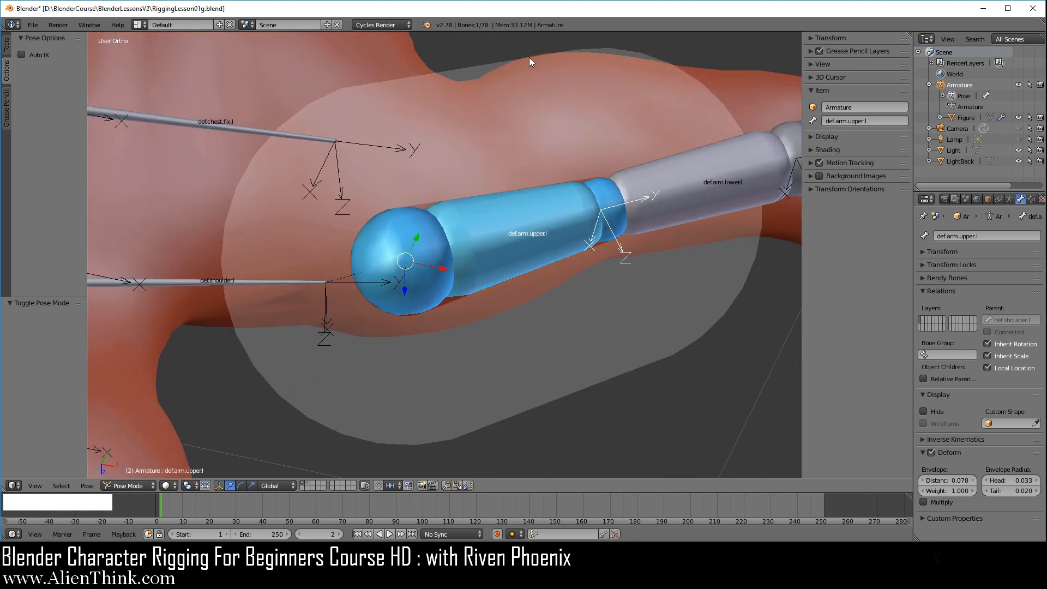
right_click(697, 180)
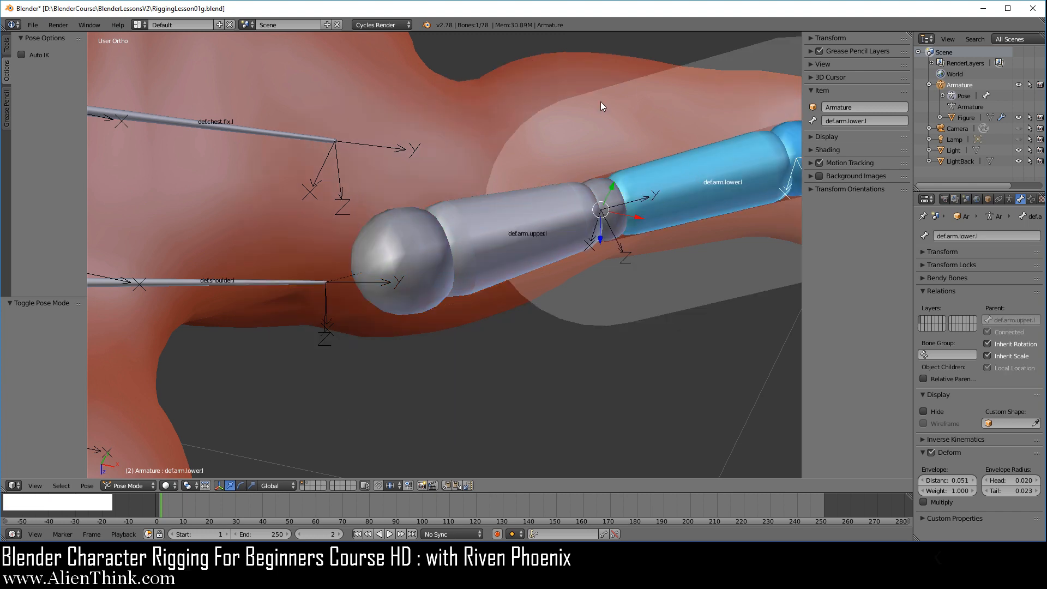
scroll(600, 162, "down", 3)
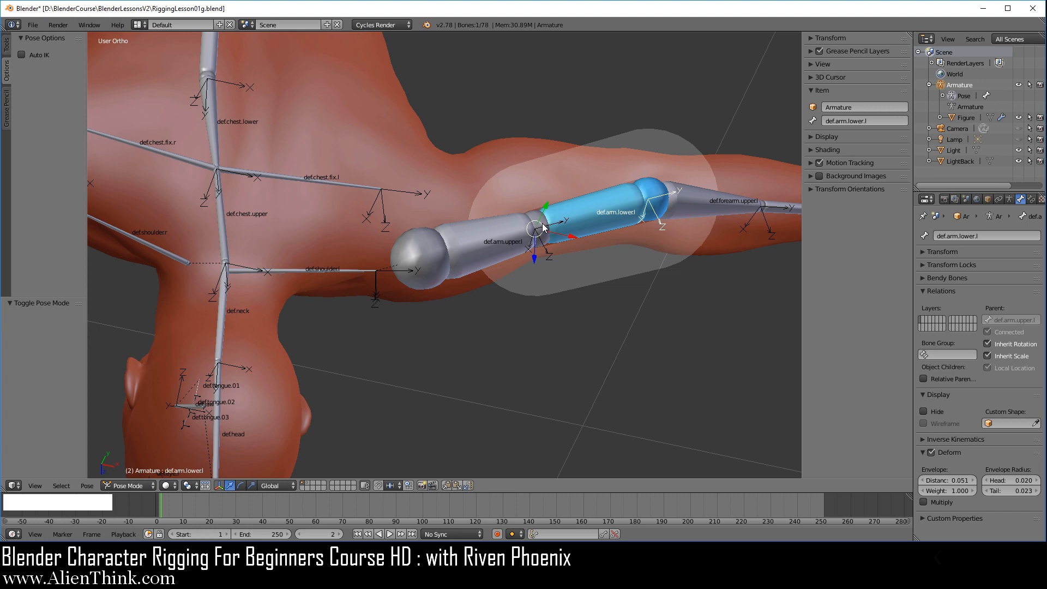
- In Edit Mode, select the joint between def.arm.upper.l and def.arm.lower.l and scale its envelope radius by about 2.64 to 0.052
left_click(128, 485)
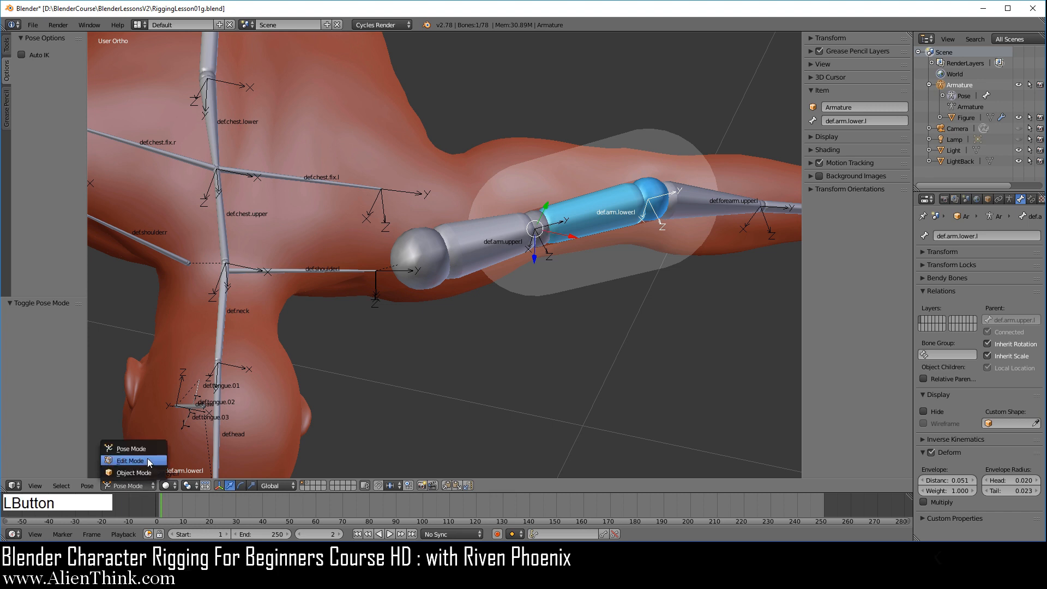
left_click(128, 460)
right_click(538, 224)
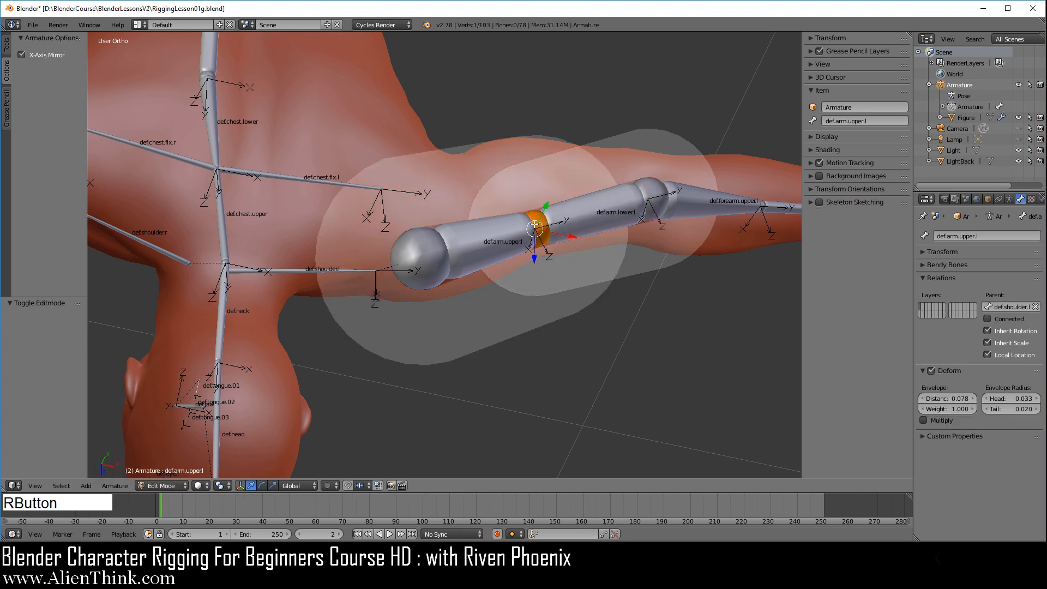
key("alt+s")
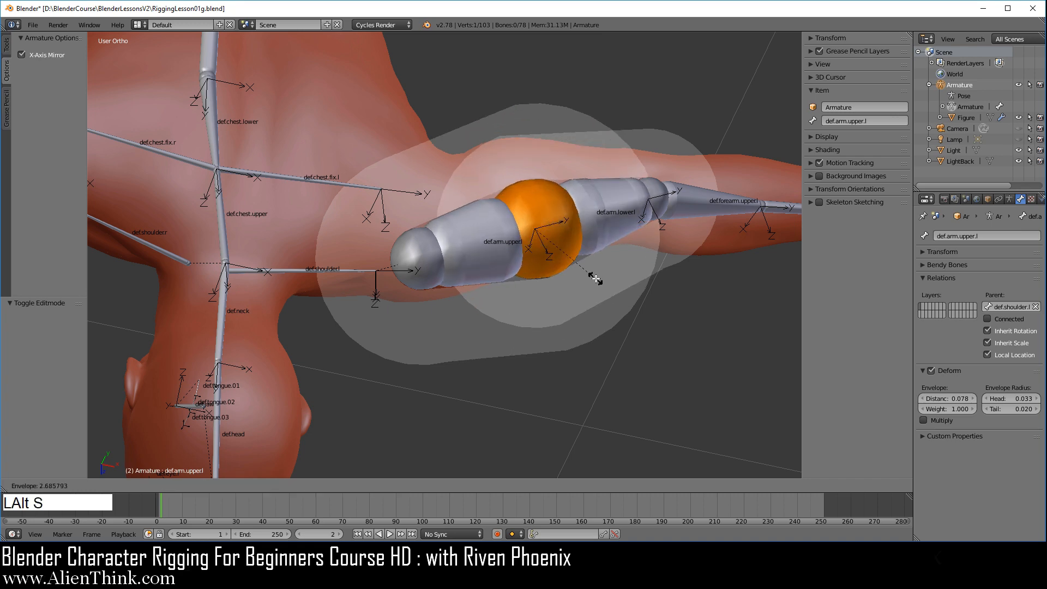
left_click(593, 277)
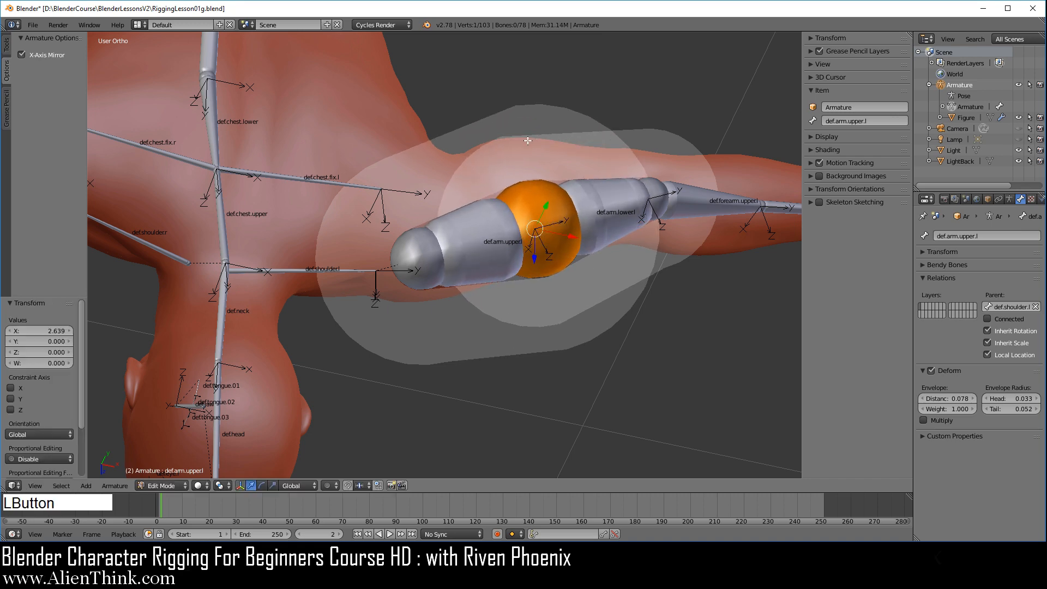
middle_click_drag(593, 277, 430, 83)
key("KP_1")
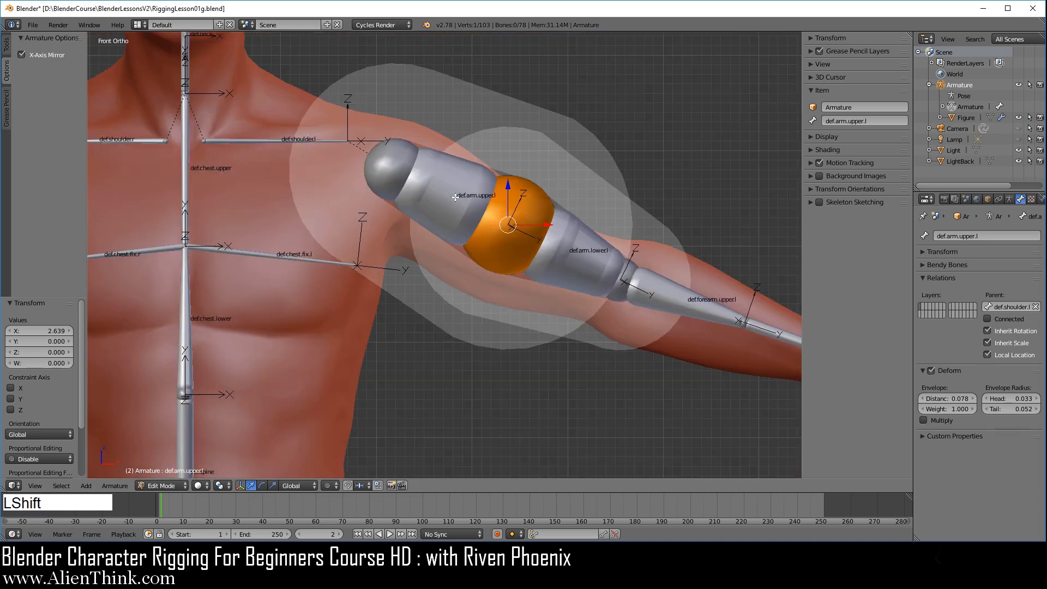
- In the front view, select def.chest.lower and scale its envelope radii by about 2.48 to 0.023 head and 0.009 tail
middle_click_drag(306, 273, 471, 269, "shift")
scroll(466, 251, "down", 1)
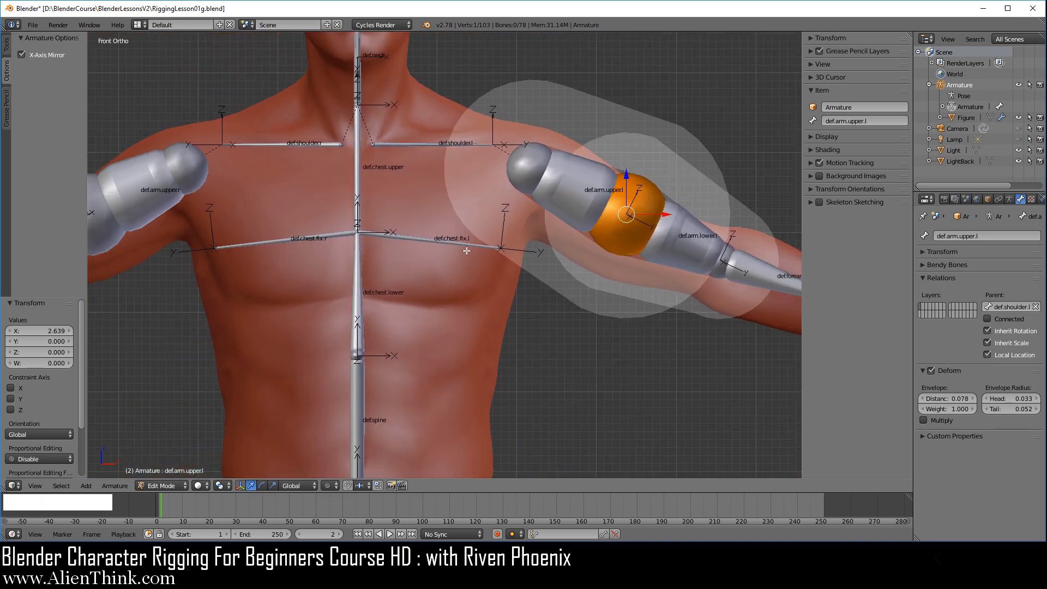
right_click(356, 286)
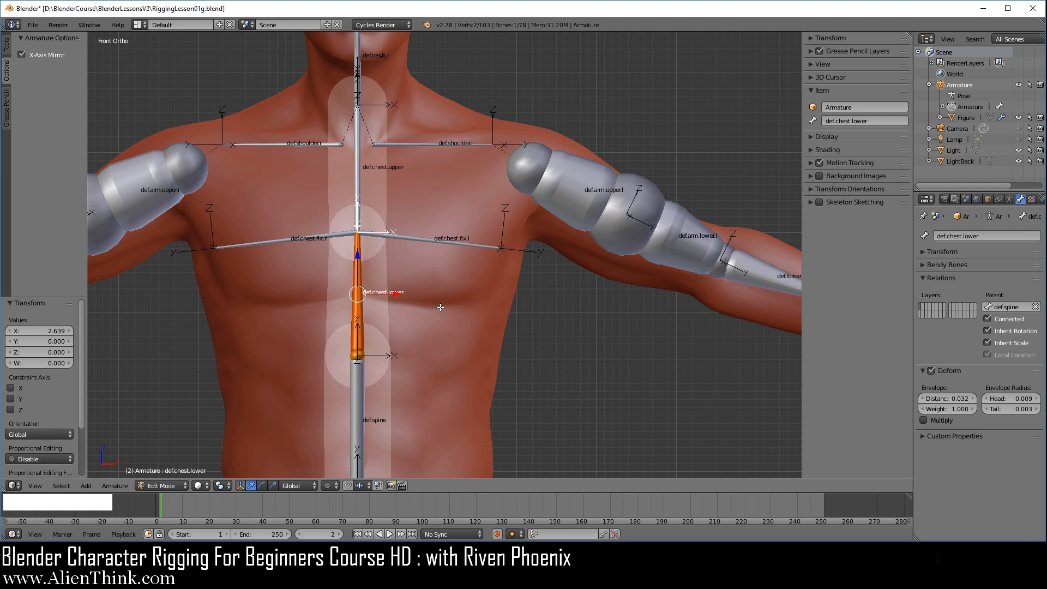
key("alt+s")
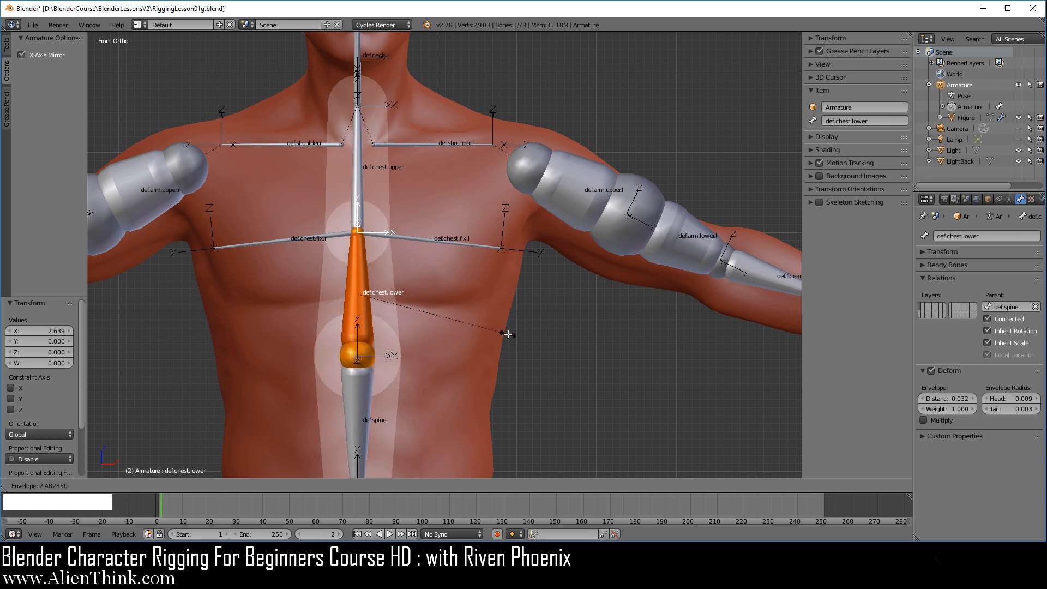
left_click(508, 334)
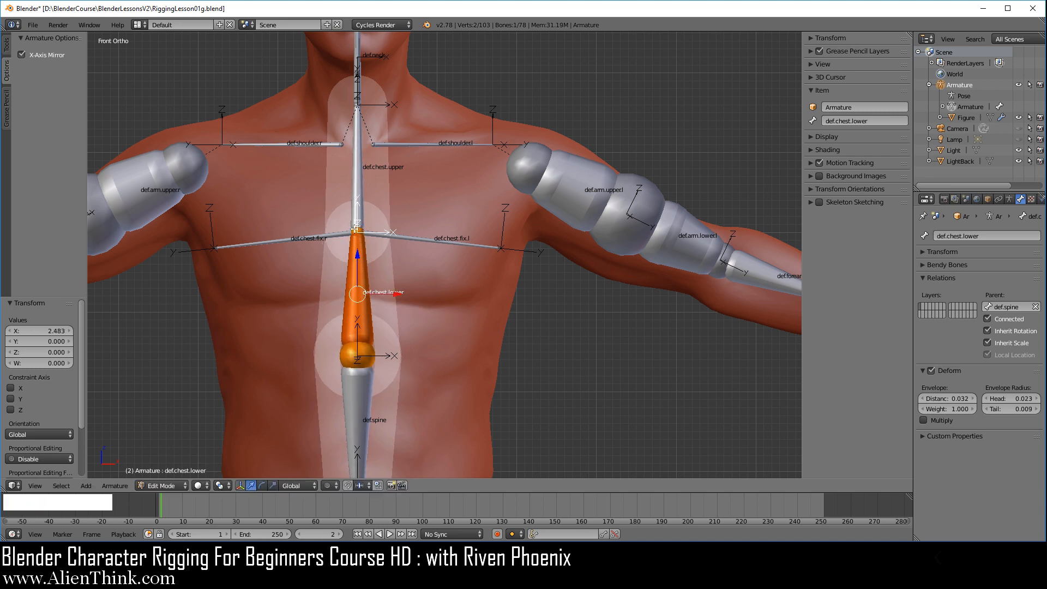
- Select def.chest.upper and scale its envelope radii by about 2.64 to 0.023 head and 0.012 tail
right_click(356, 192)
key("alt+s")
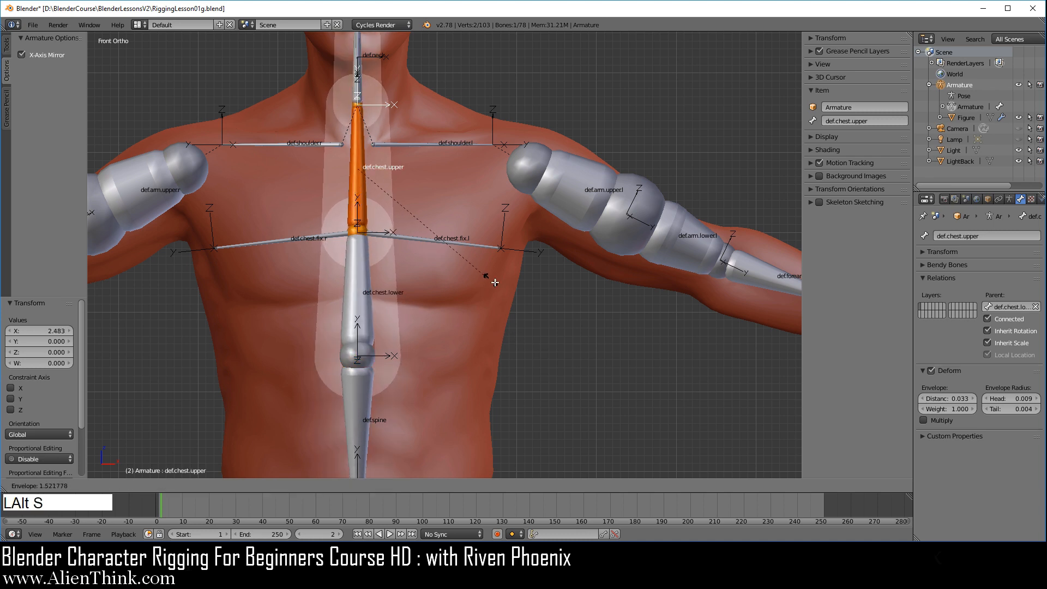
left_click(604, 335)
- Select def.chest.lower, scale its envelope distance by about 6.84 to 0.218, and check the torso coverage from the side
right_click(366, 293)
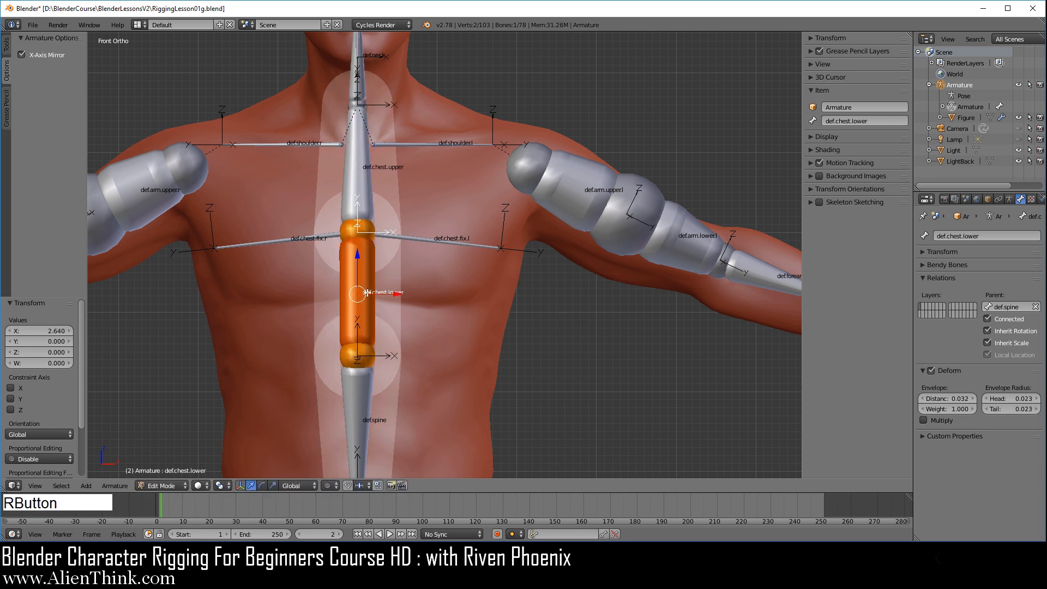
key("ctrl+alt+s")
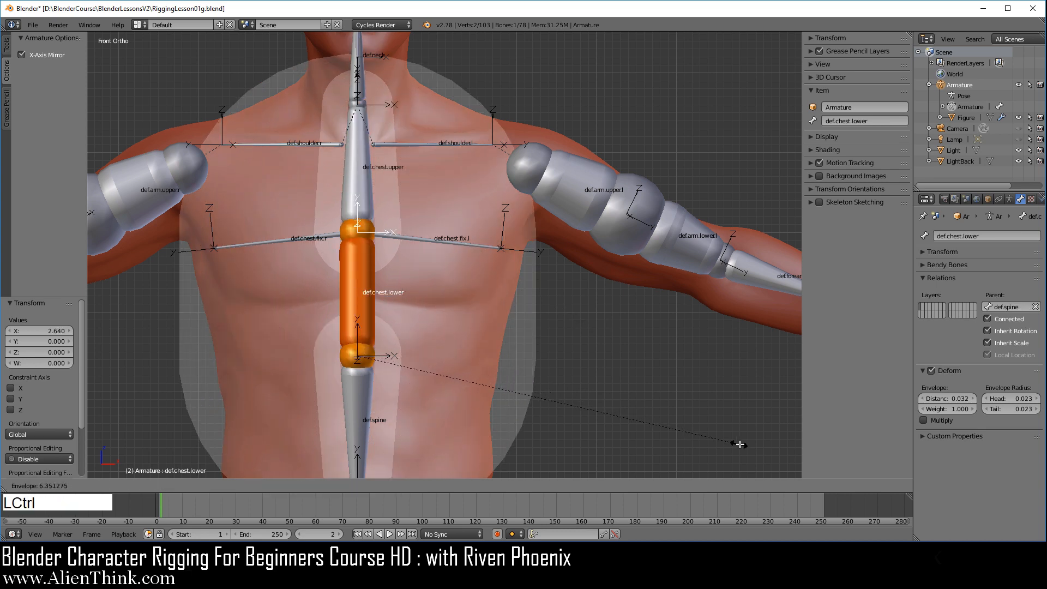
left_click(615, 377)
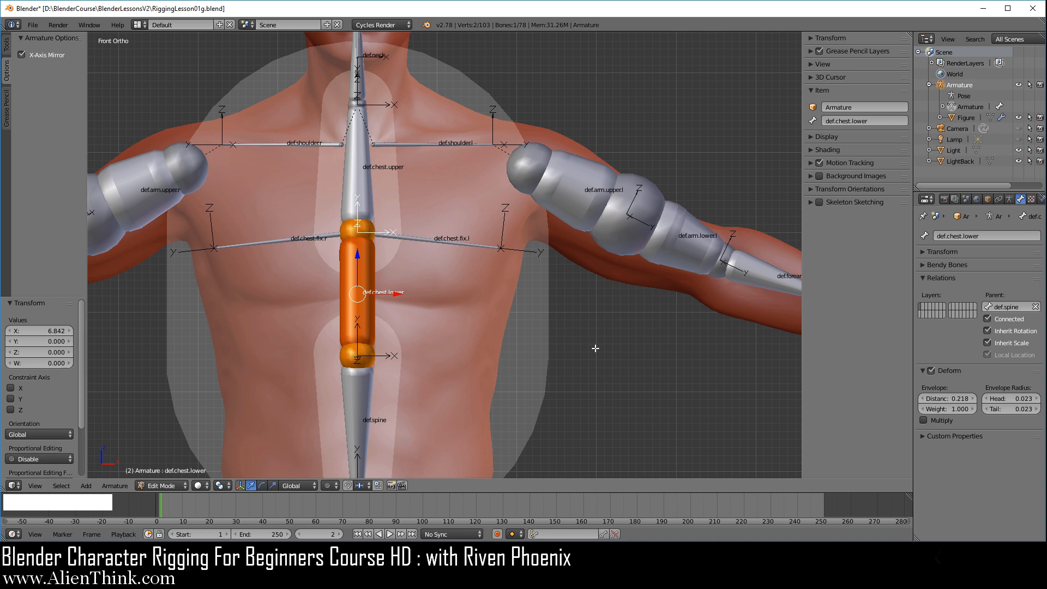
key("KP_3")
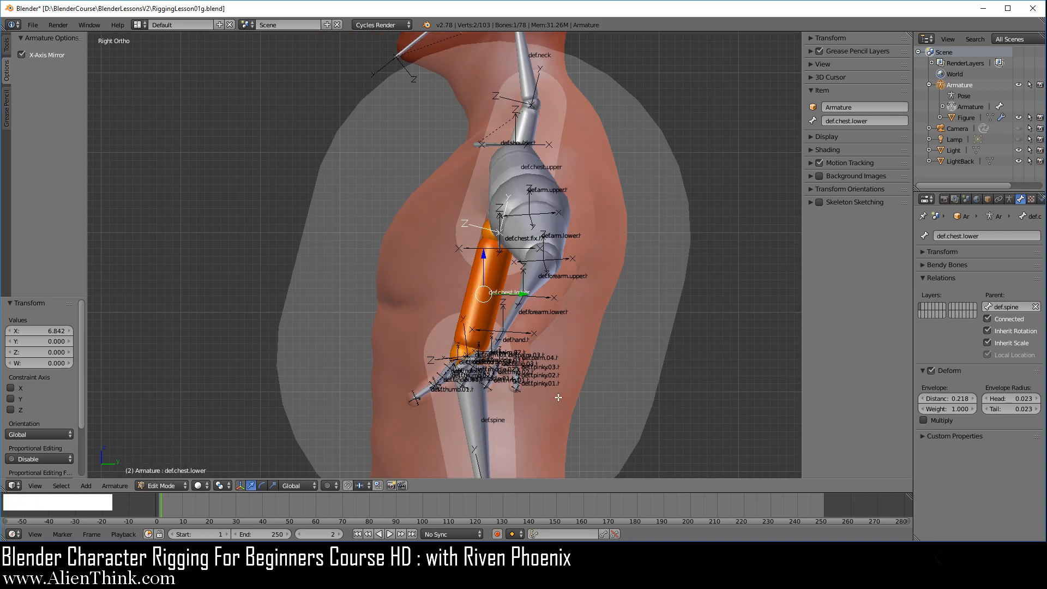
key("KP_1")
- Select def.chest.upper and scale its envelope distance by about 2.66 across the upper chest
right_click(360, 170)
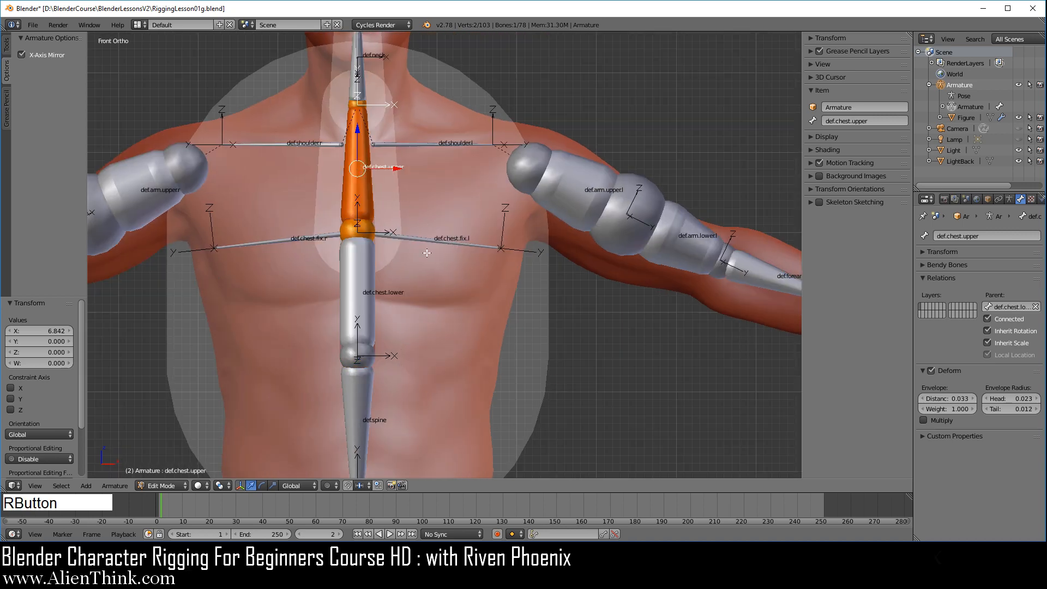
middle_click_drag(431, 221, 456, 312, "shift")
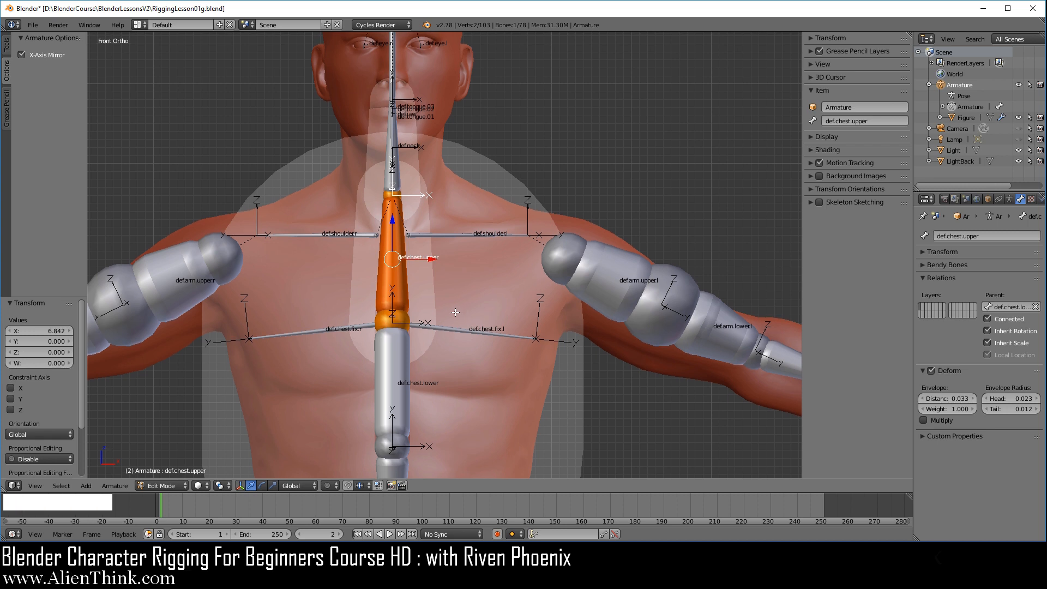
key("ctrl+alt+s")
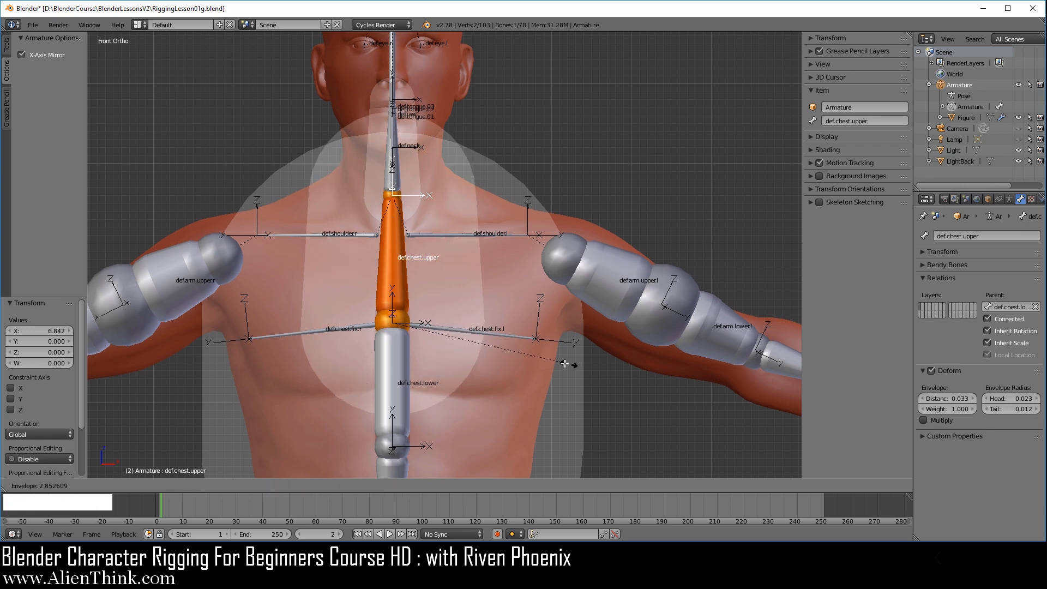
left_click(475, 268)
- Select def.neck and scale its envelope distance by about 3.22 to 0.078
right_click(398, 159)
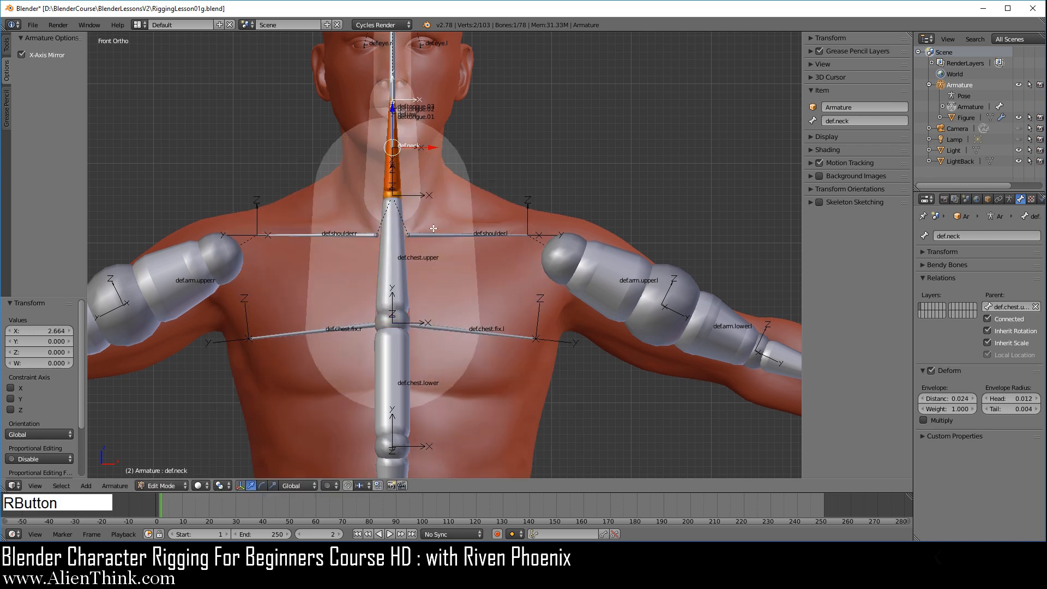
key("ctrl+alt+s")
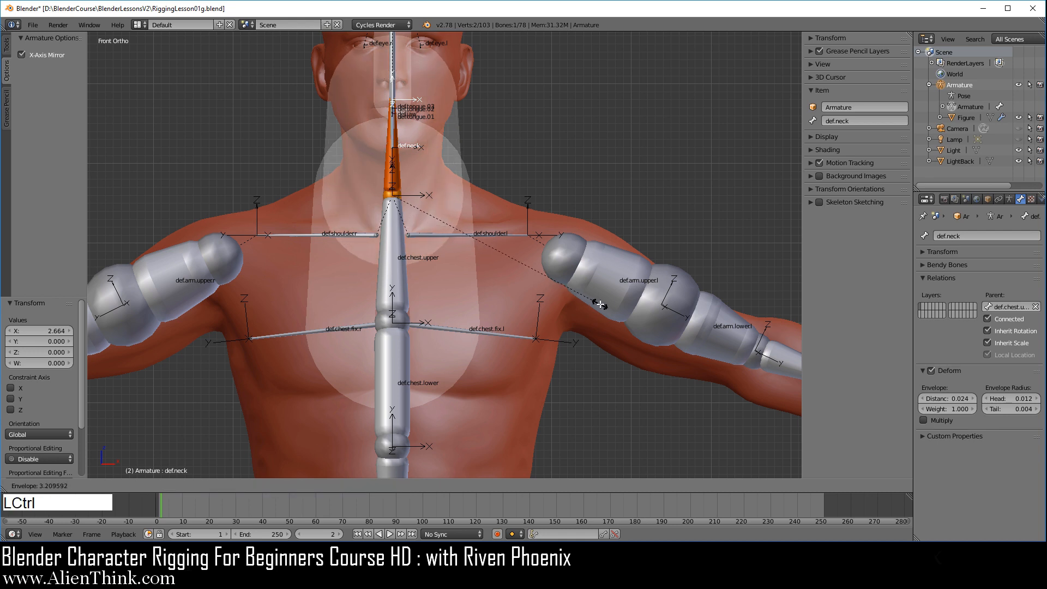
left_click(600, 305)
- Select def.head, scale its envelope distance by about 5.93 to 0.118, and check the head coverage from the side
middle_click_drag(479, 145, 452, 236, "shift")
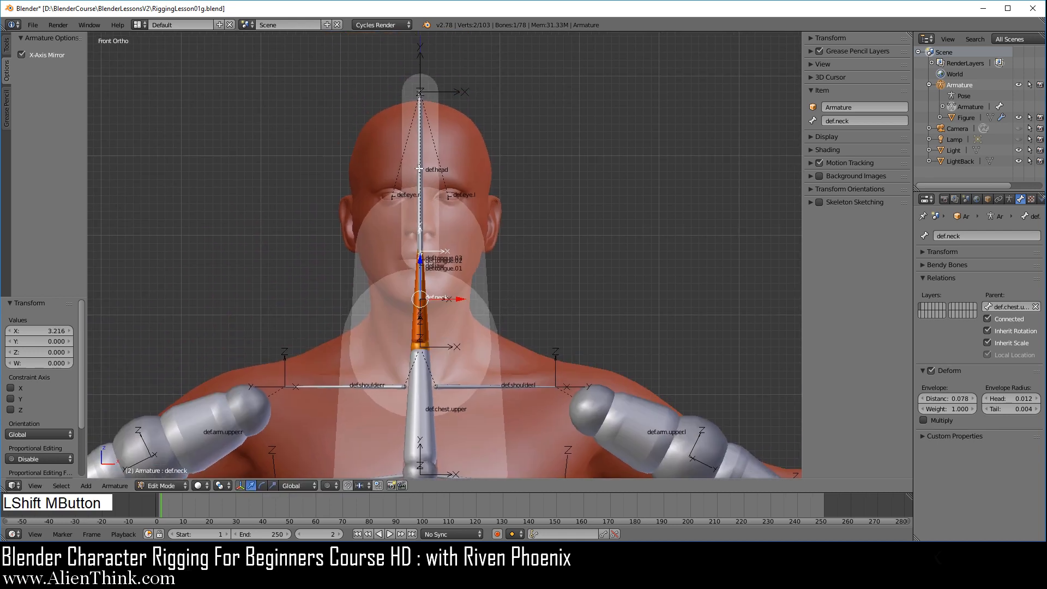
right_click(419, 169)
key("ctrl+alt+s")
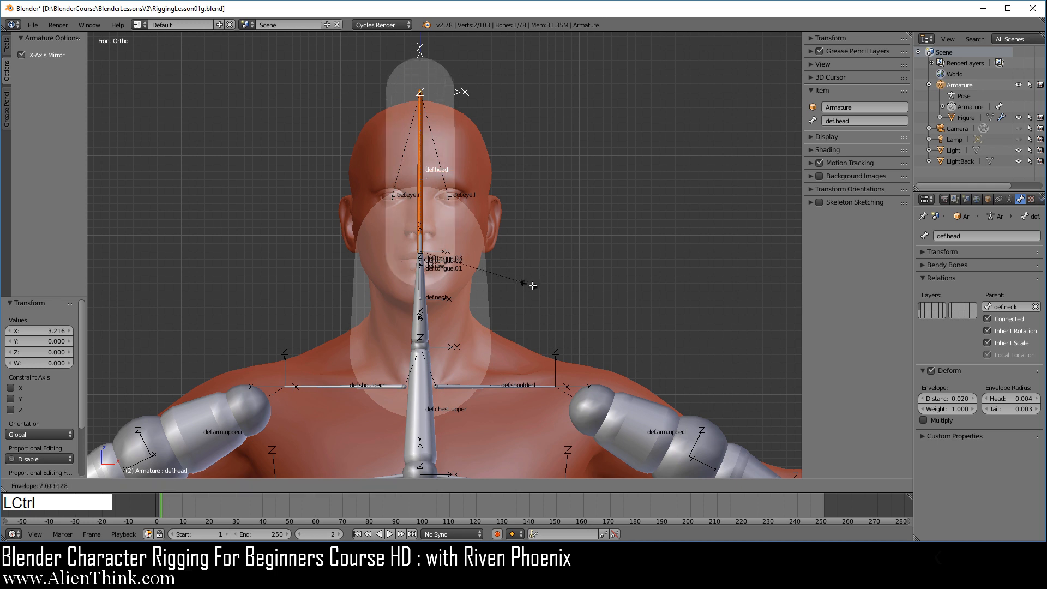
left_click(709, 375)
key("KP_3")
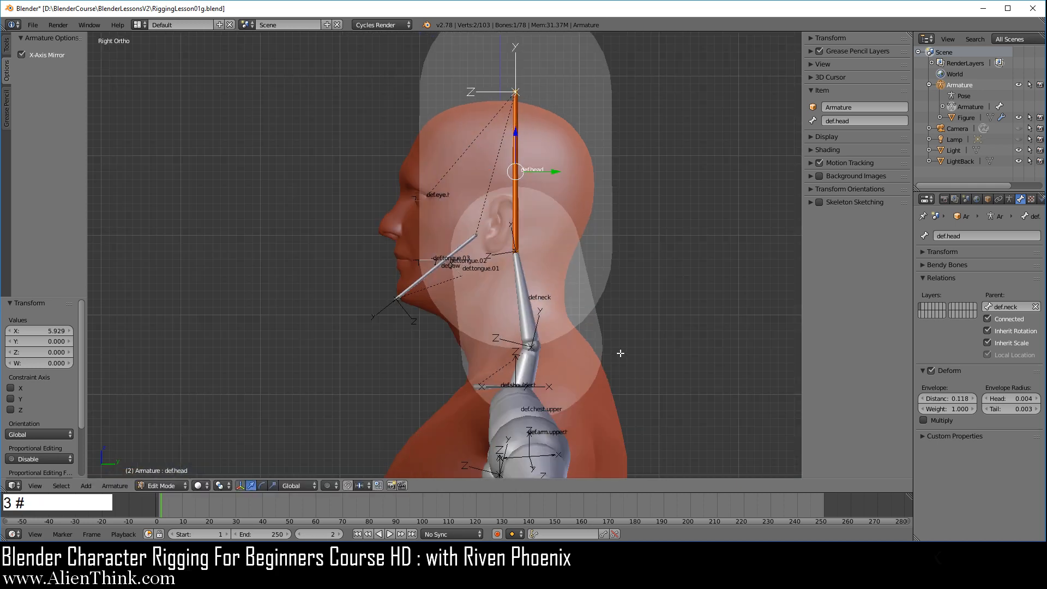
- Select def.jaw, scale its envelope distance by about 6.08, and compare its coverage with def.head
middle_click_drag(565, 298, 550, 257, "shift")
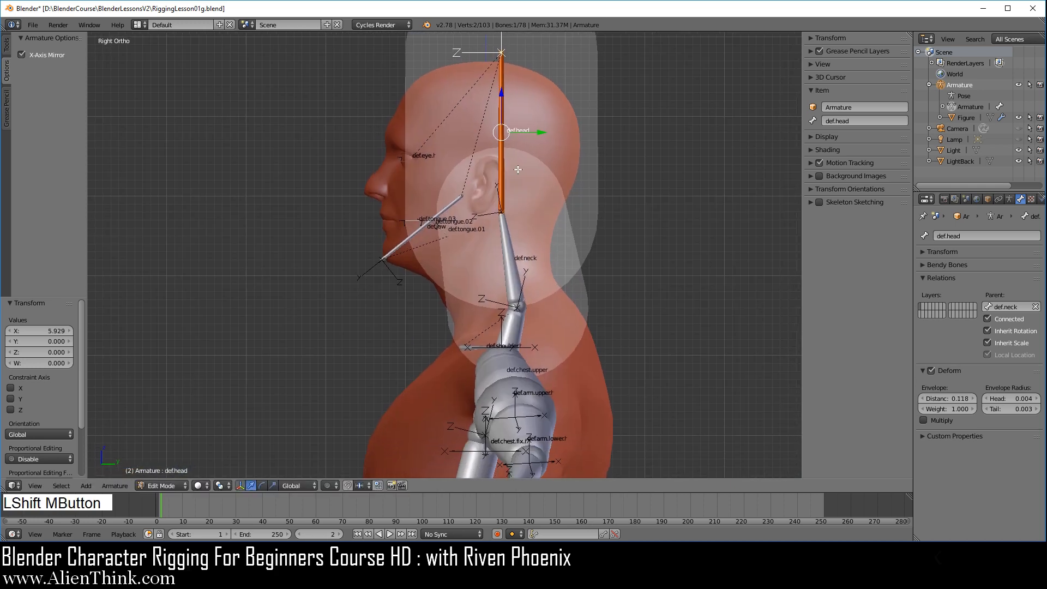
right_click(433, 218)
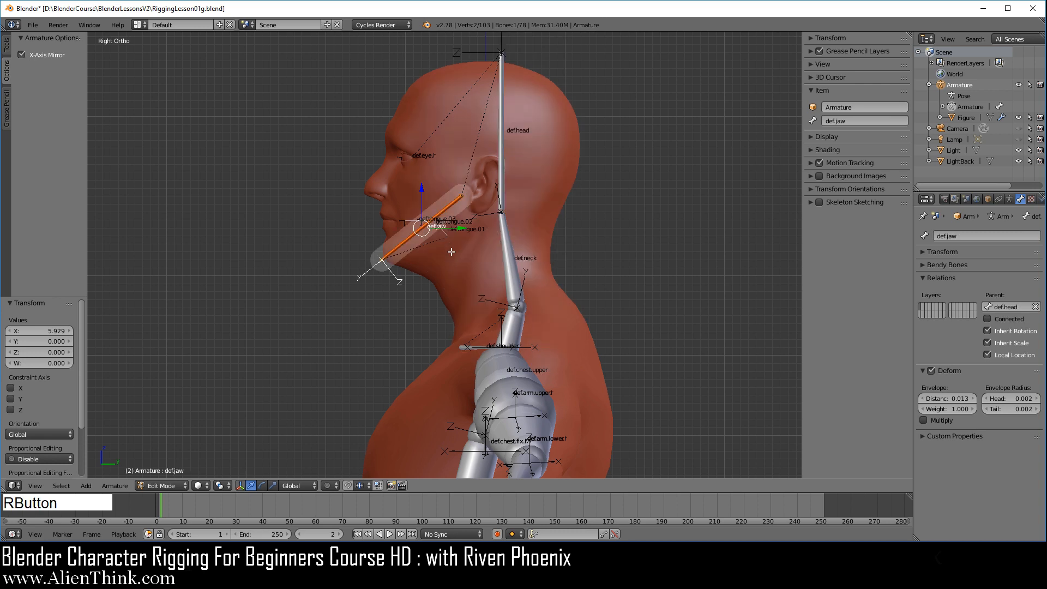
key("ctrl+alt+s")
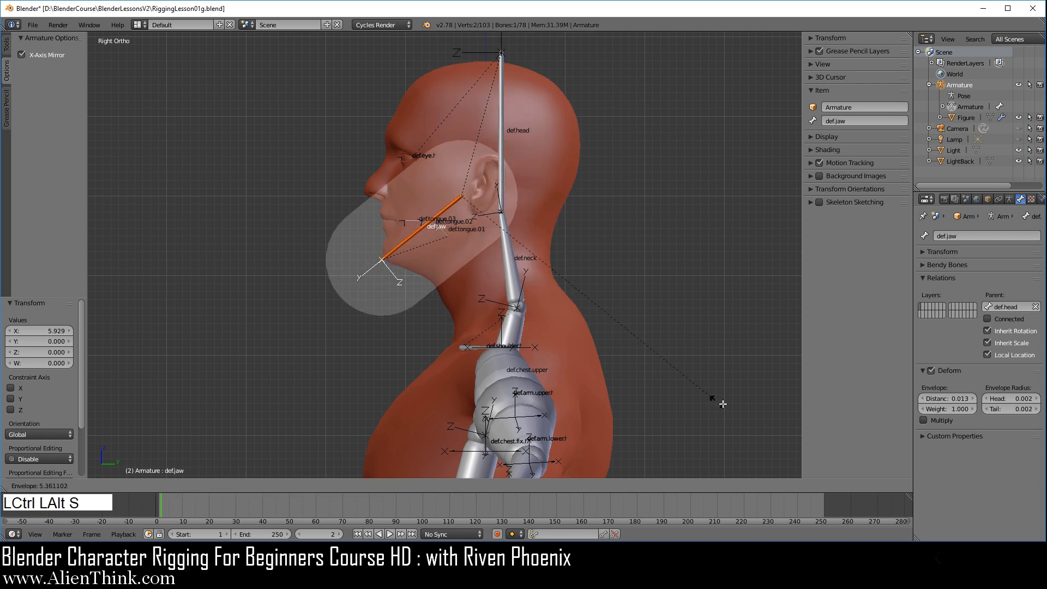
left_click(757, 419)
right_click(502, 129)
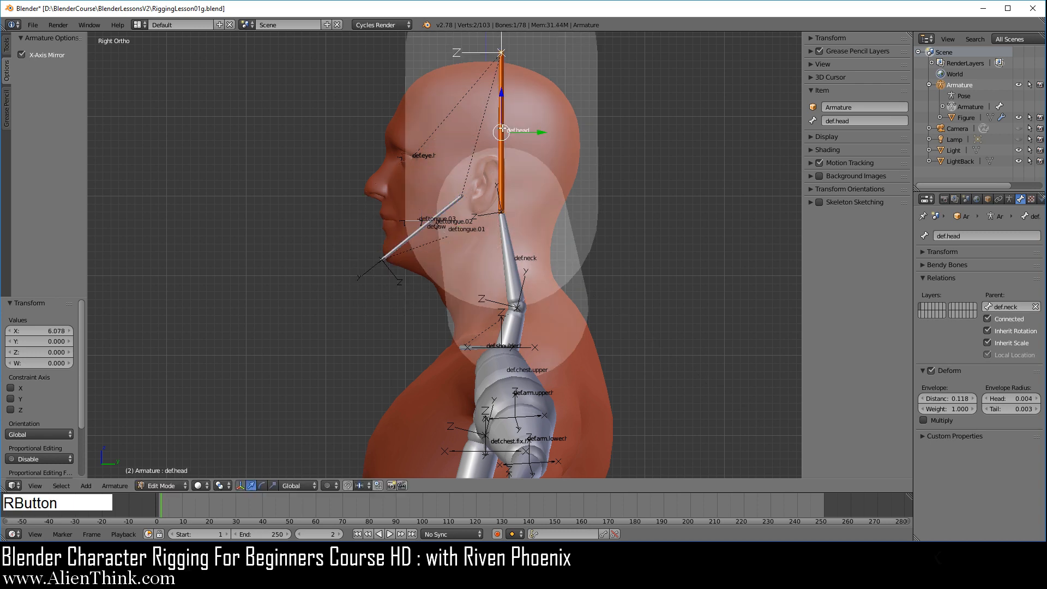
right_click(403, 157)
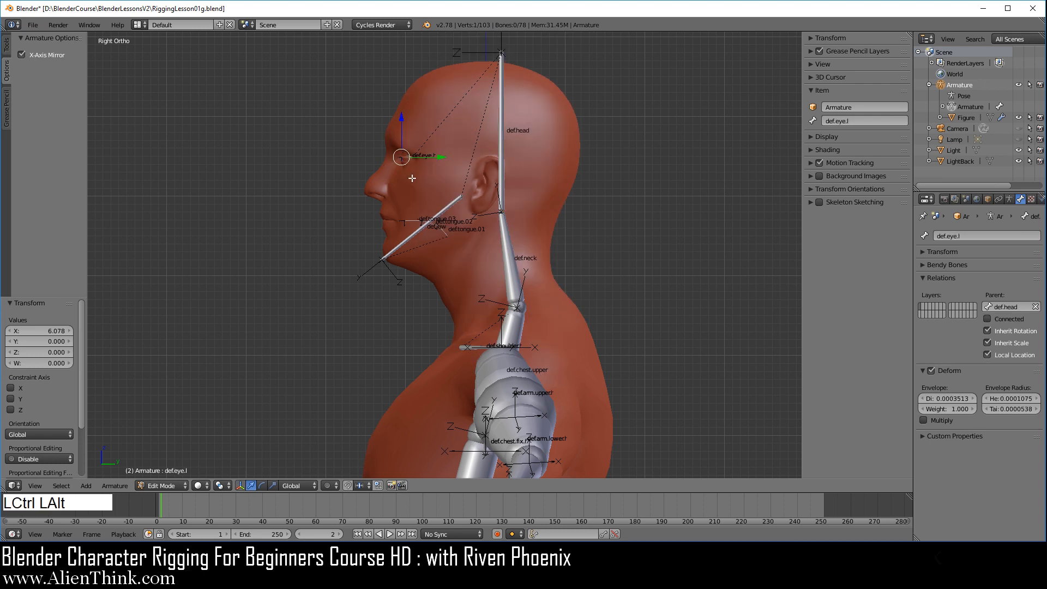
key("ctrl+alt+s")
right_click(404, 165)
- Select the whole def.eye.r bone and scale its envelope distance by about 102.6 to 0.036
scroll(407, 178, "up", 6)
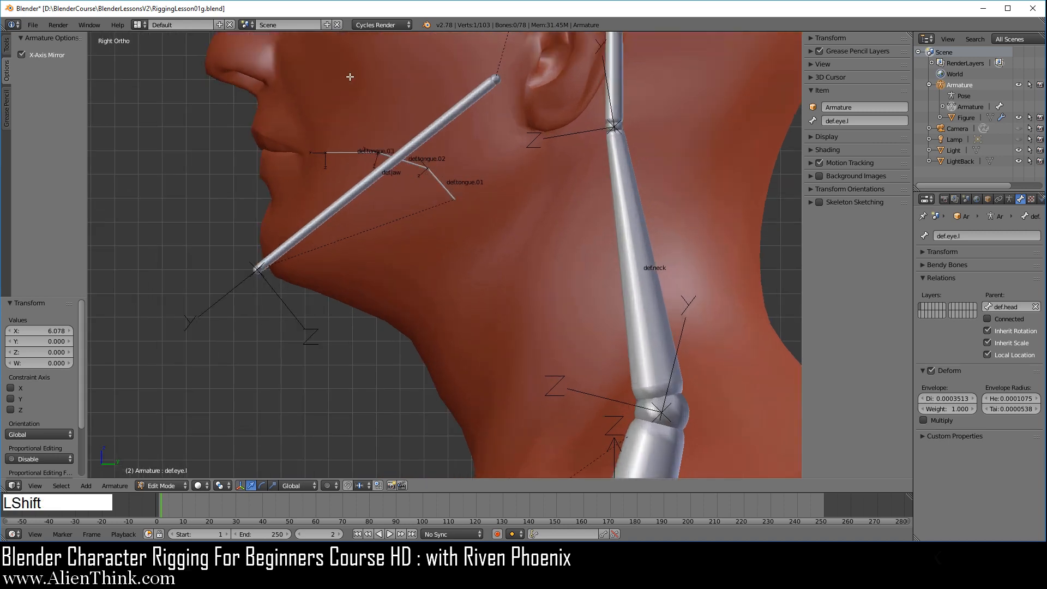
middle_click_drag(351, 77, 512, 388, "shift")
scroll(507, 384, "up", 7)
right_click(612, 336)
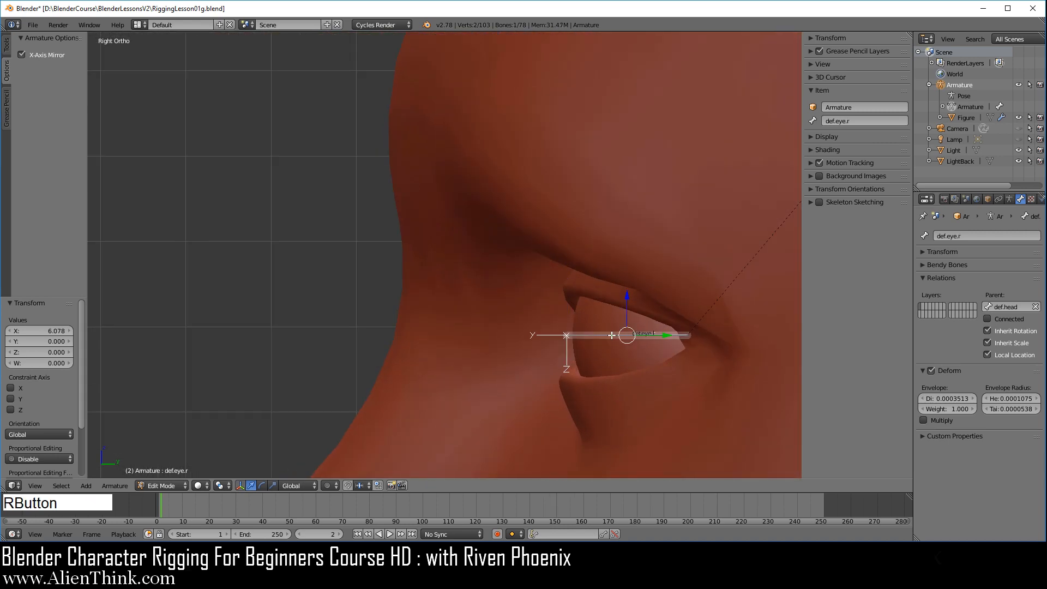
scroll(604, 354, "down", 12)
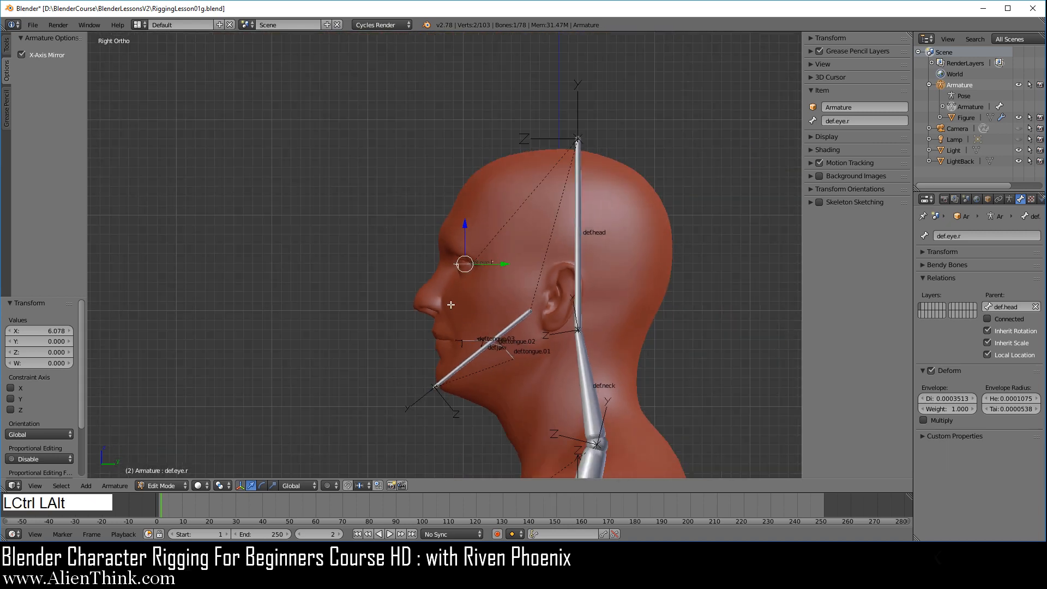
key("ctrl+alt+s")
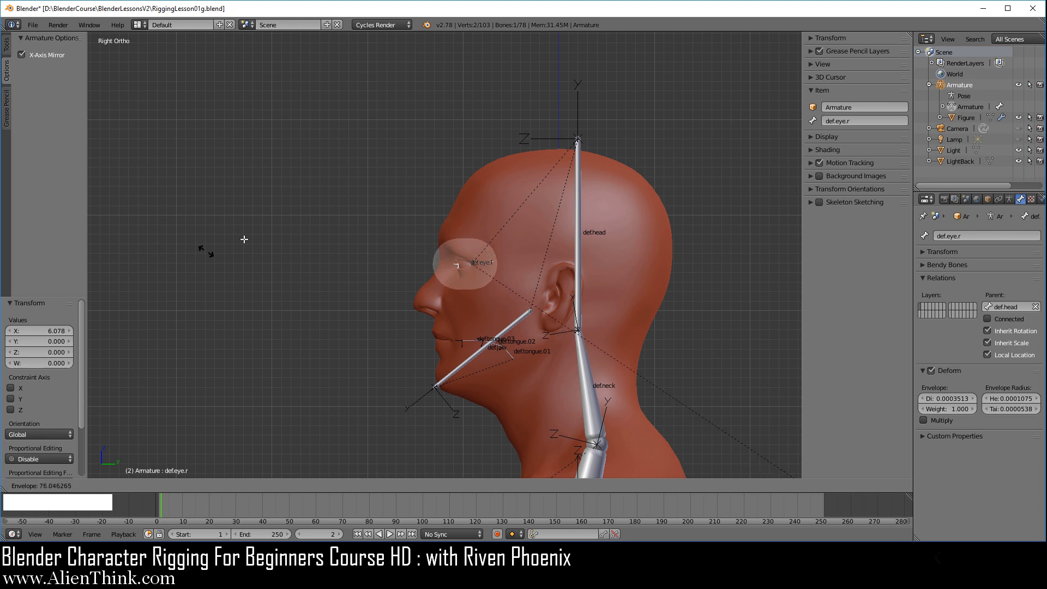
left_click(303, 67)
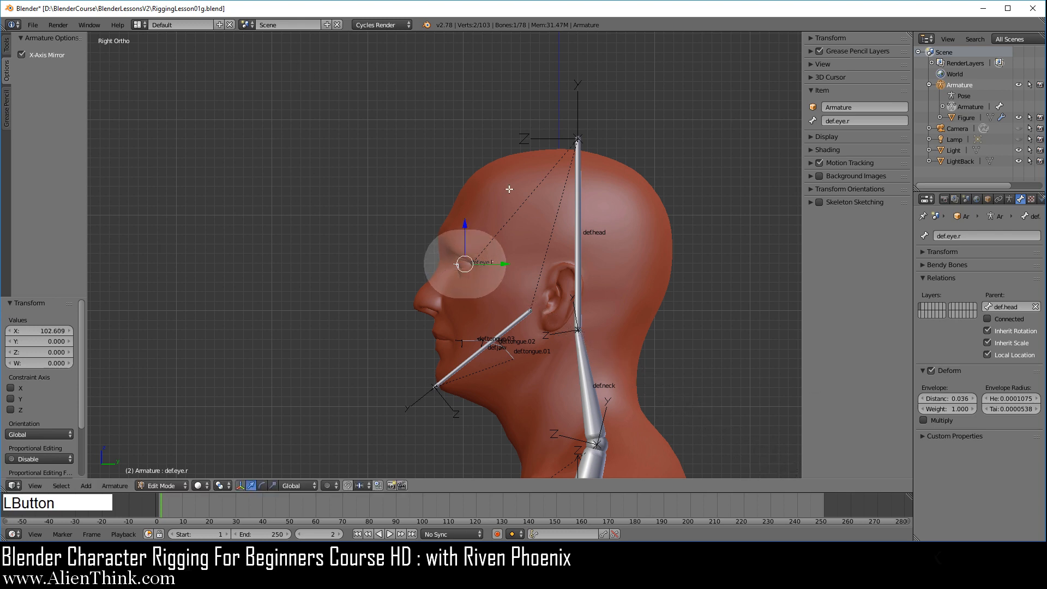
- Select def.head, scale its envelope distance by about 1.6 to 0.188, and check the coverage from the front
right_click(576, 193)
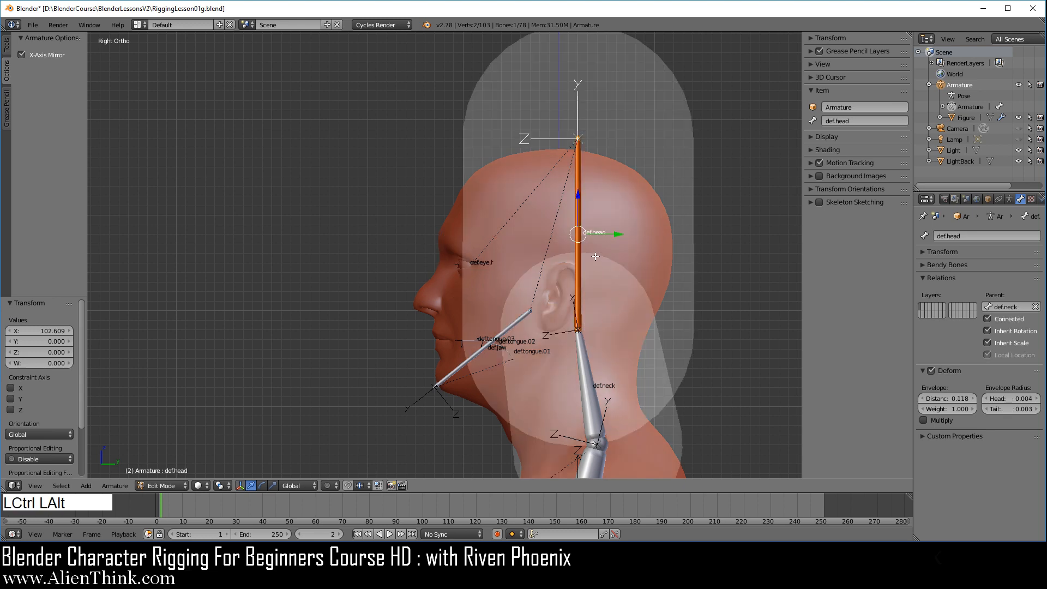
key("ctrl+alt+s")
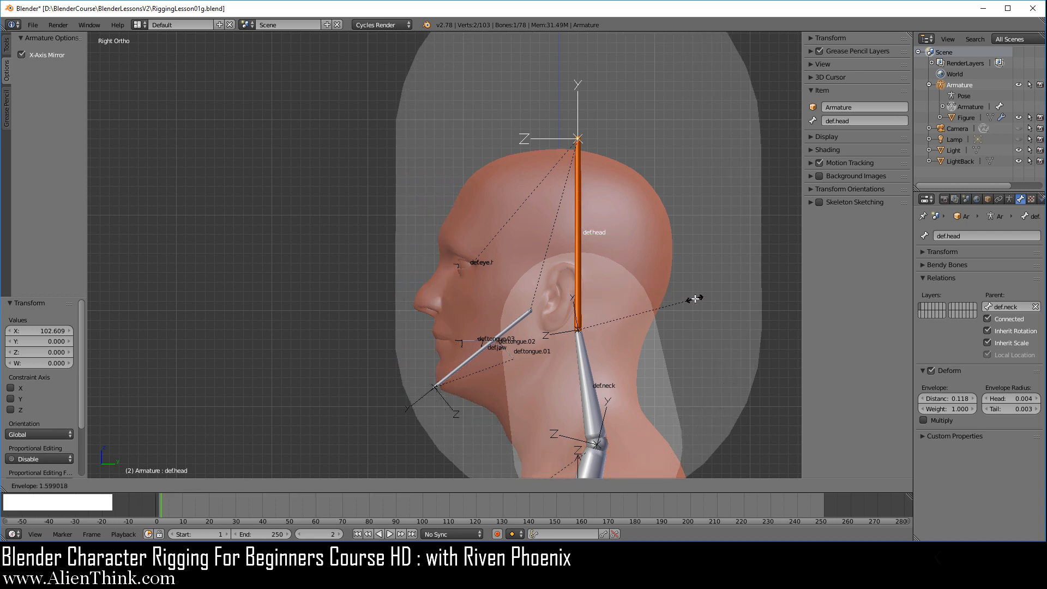
left_click(612, 299)
key("KP_1")
middle_click_drag(591, 343, 539, 150, "shift")
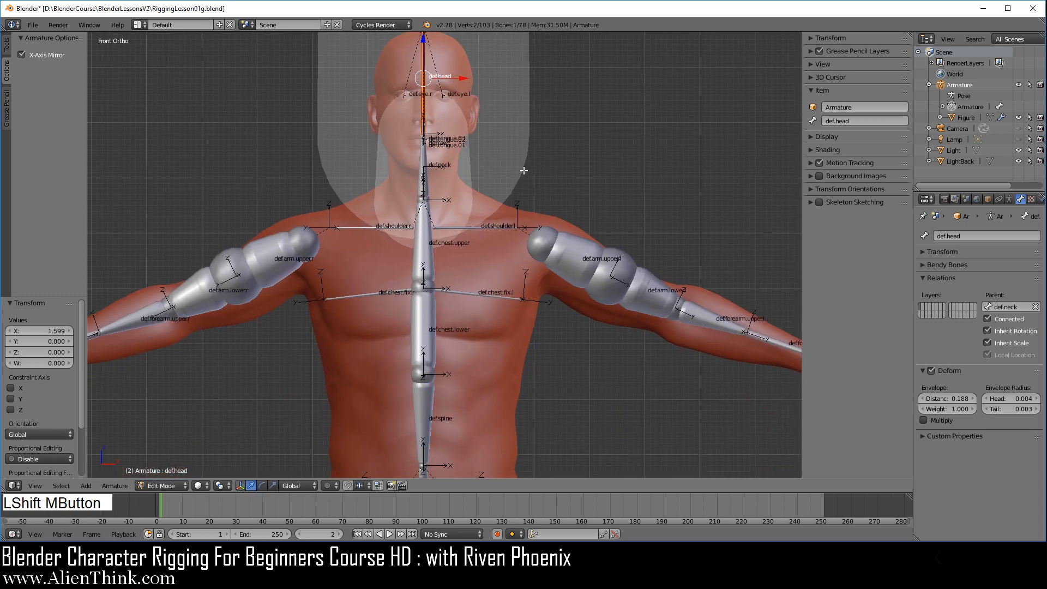
- Switch the armature to Pose Mode, select def.arm.upper.l, and display the bones as octahedral
left_click(177, 486)
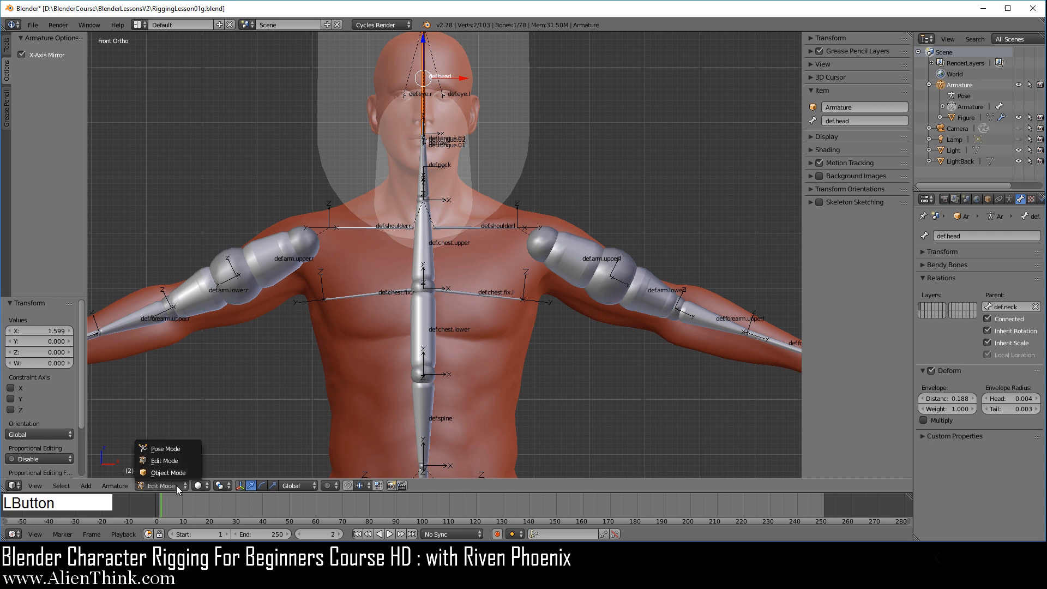
left_click(165, 448)
scroll(541, 350, "up", 4)
right_click(706, 263)
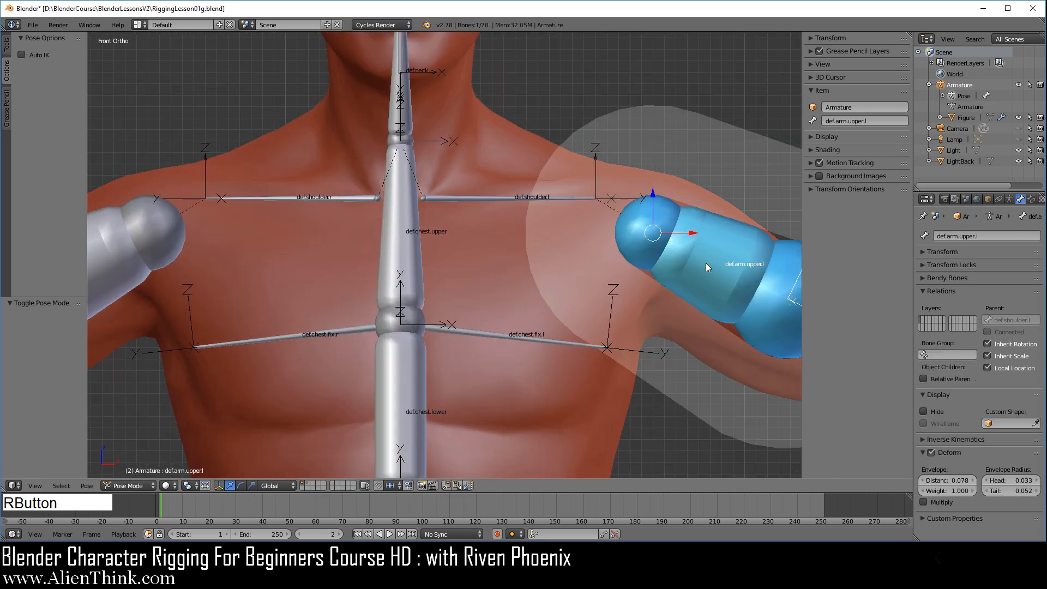
scroll(821, 265, "down", 3)
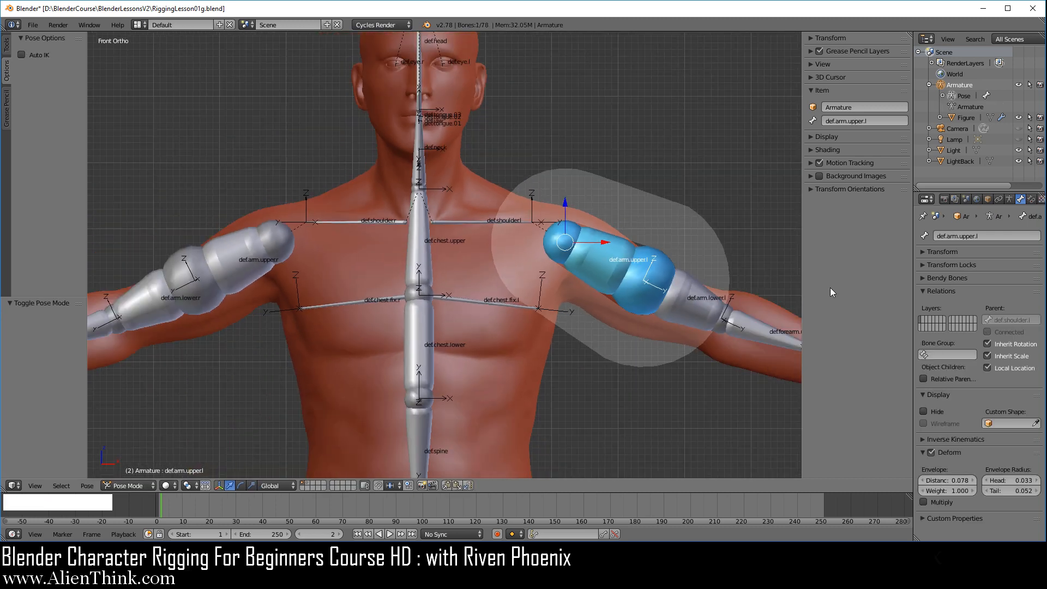
left_click(1011, 200)
left_click(934, 363)
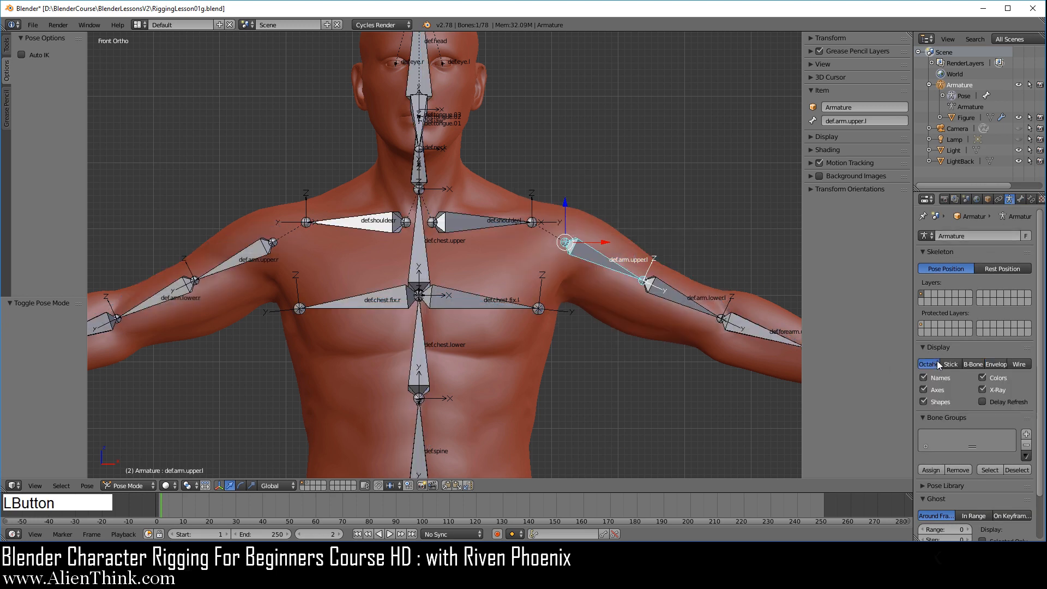
- Test the mesh deformation by trial-rotating def.arm.upper.l and def.shoulder.l, cancelling each rotation
key("r")
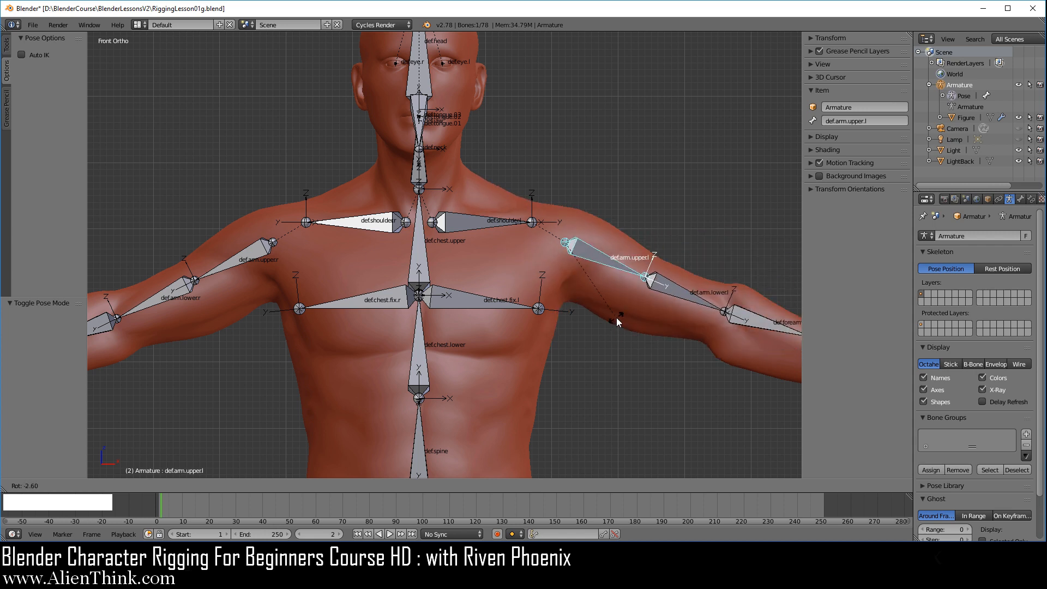
right_click(613, 289)
right_click(481, 226)
key("r")
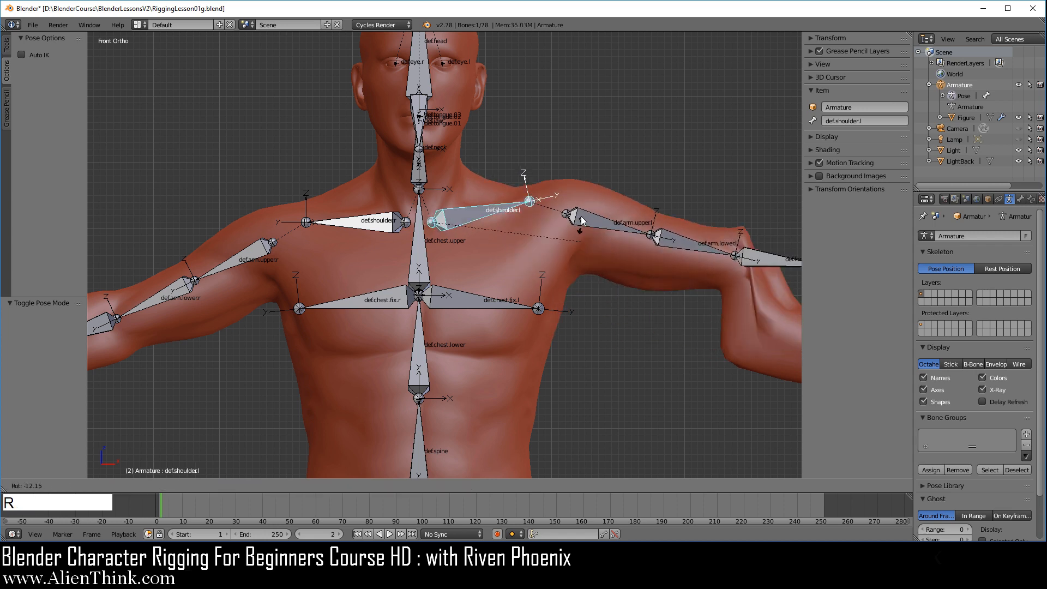
right_click(577, 251)
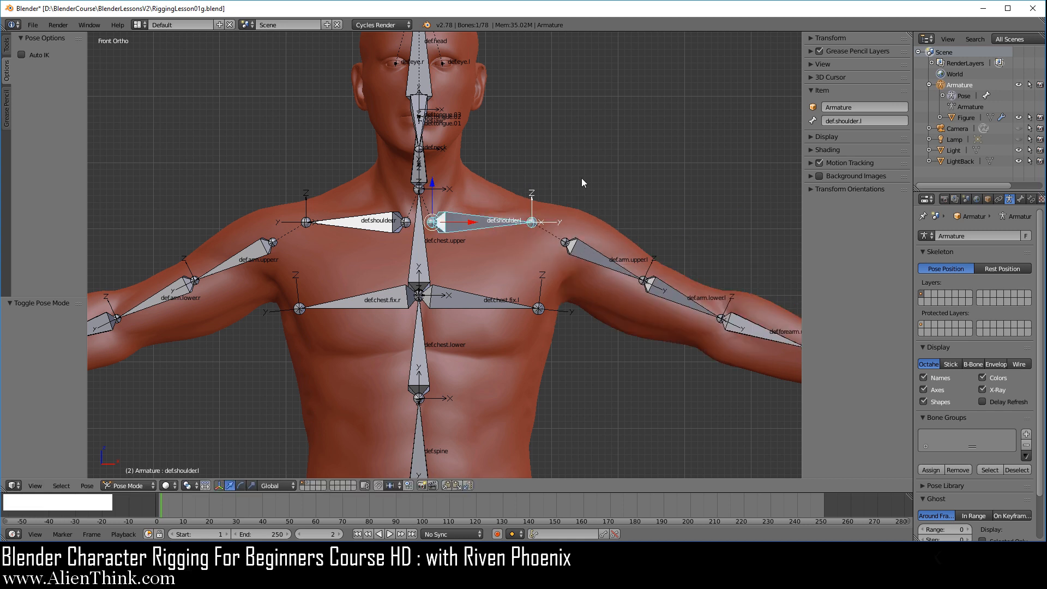
- Select the Figure mesh, clear its Armature parent in the outliner, and check its modifiers and vertex groups
right_click(589, 233)
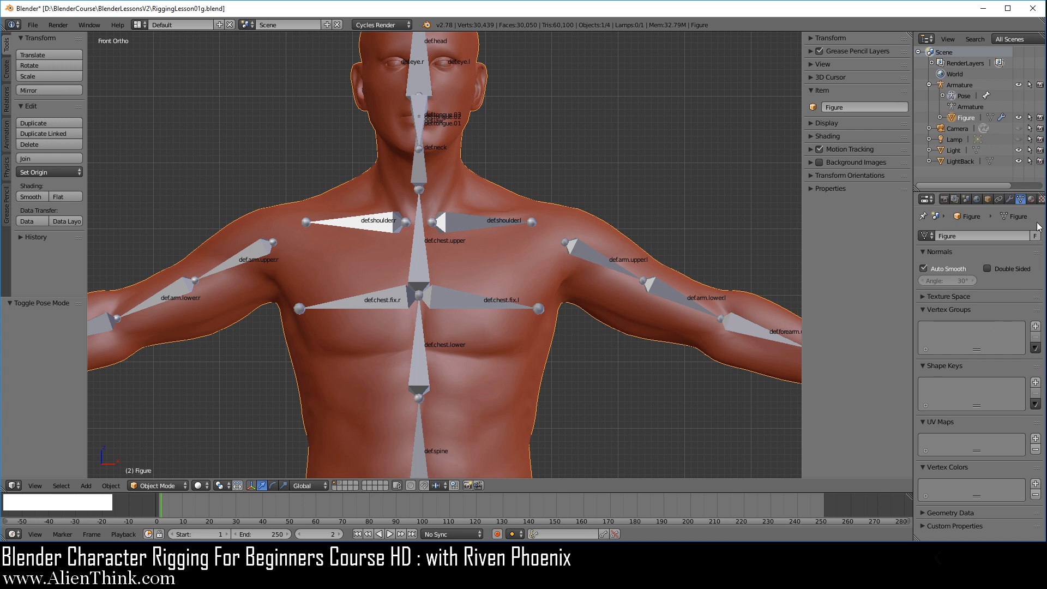
left_click(1010, 199)
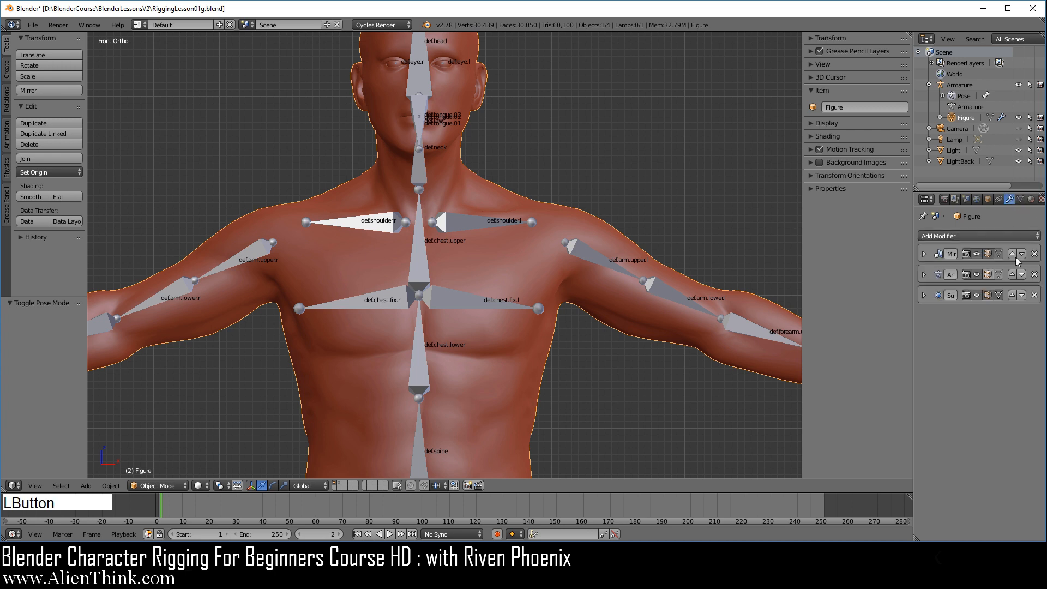
left_click(925, 274)
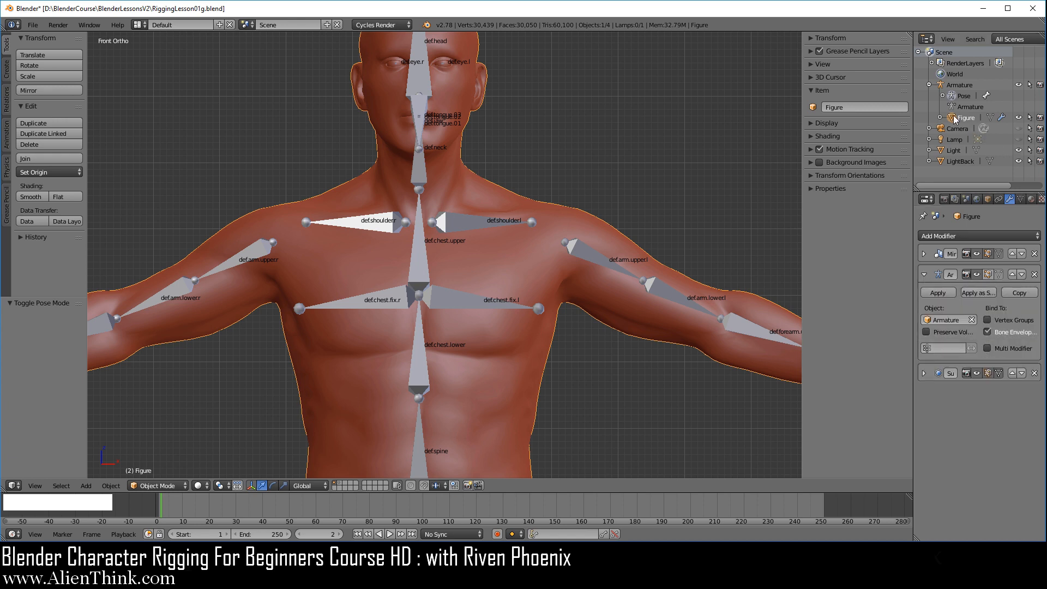
left_click_drag(953, 118, 934, 176)
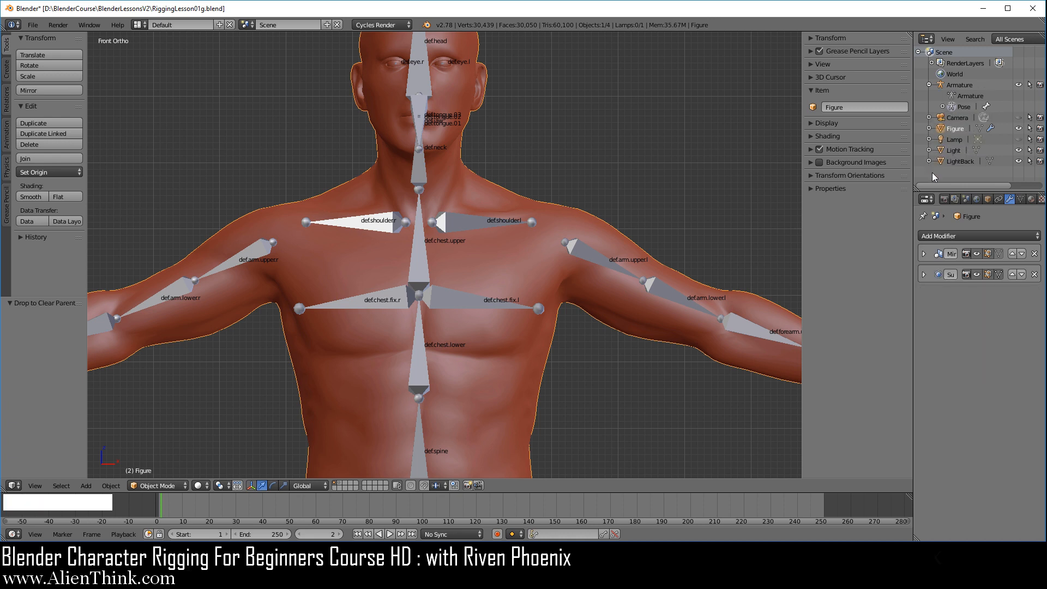
left_click(1021, 199)
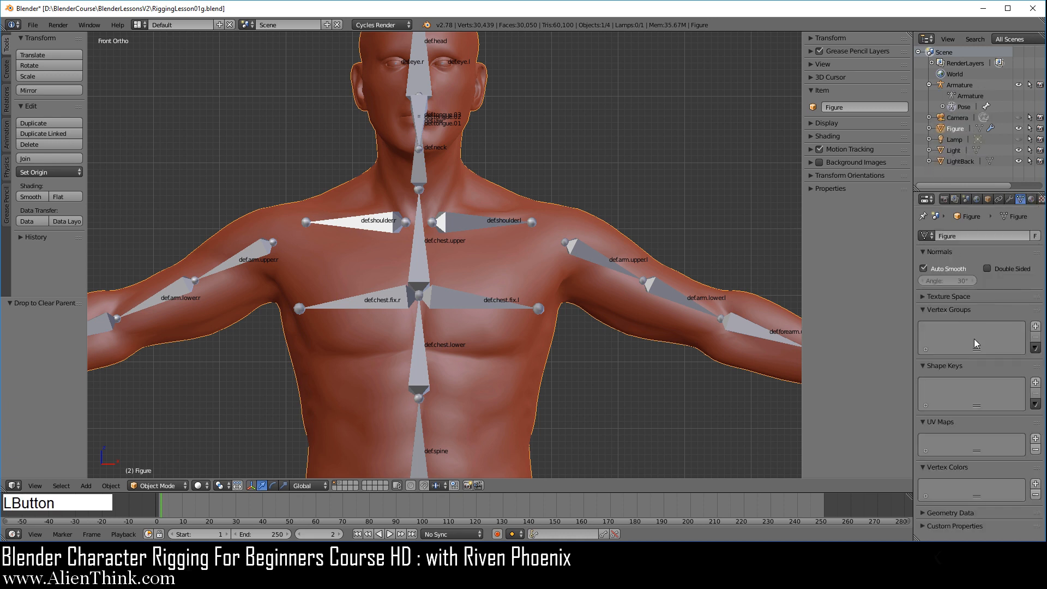
left_click(1010, 201)
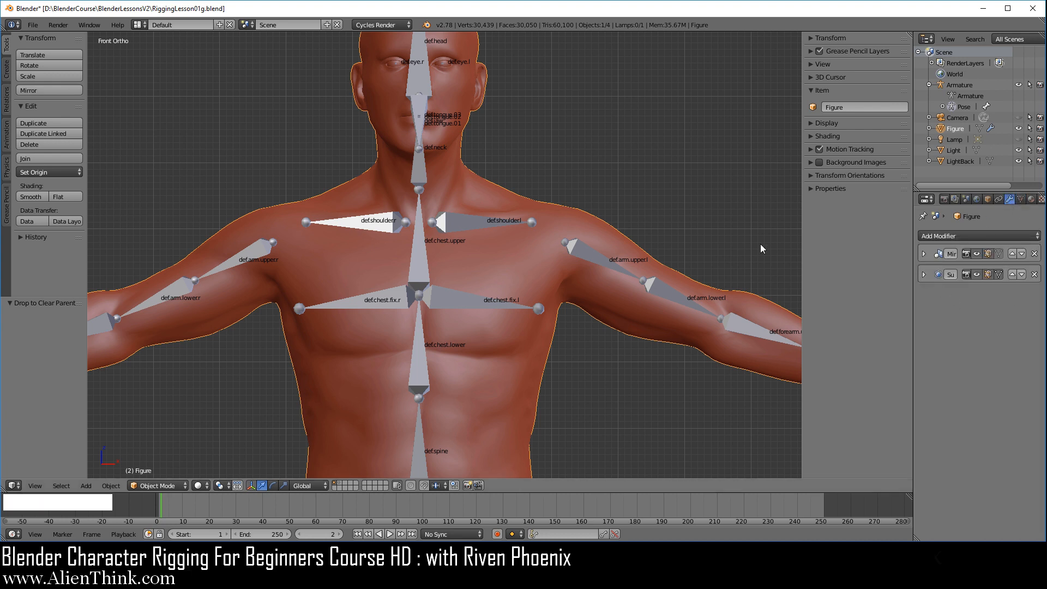
- Select the armature, display its bones as envelopes, and select def.arm.upper.l to review its envelope
left_click(967, 86)
left_click(1011, 199)
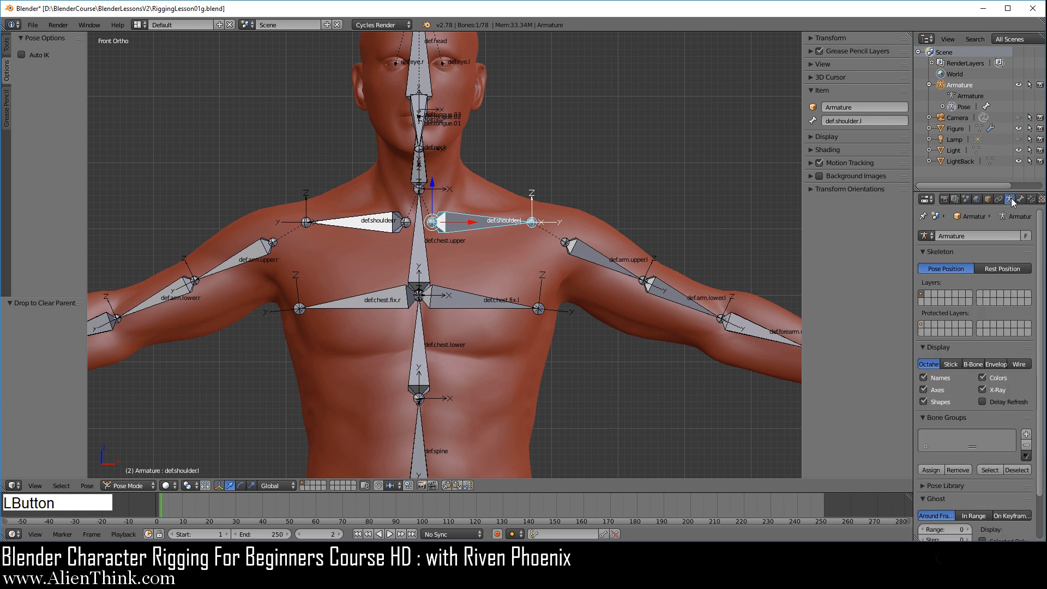
left_click(979, 365)
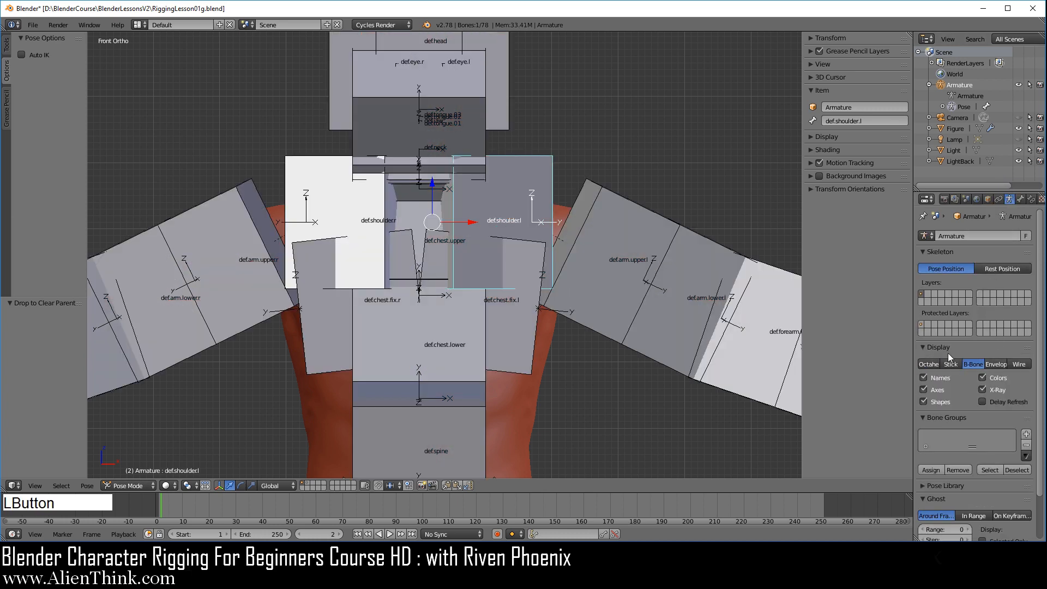
left_click(998, 365)
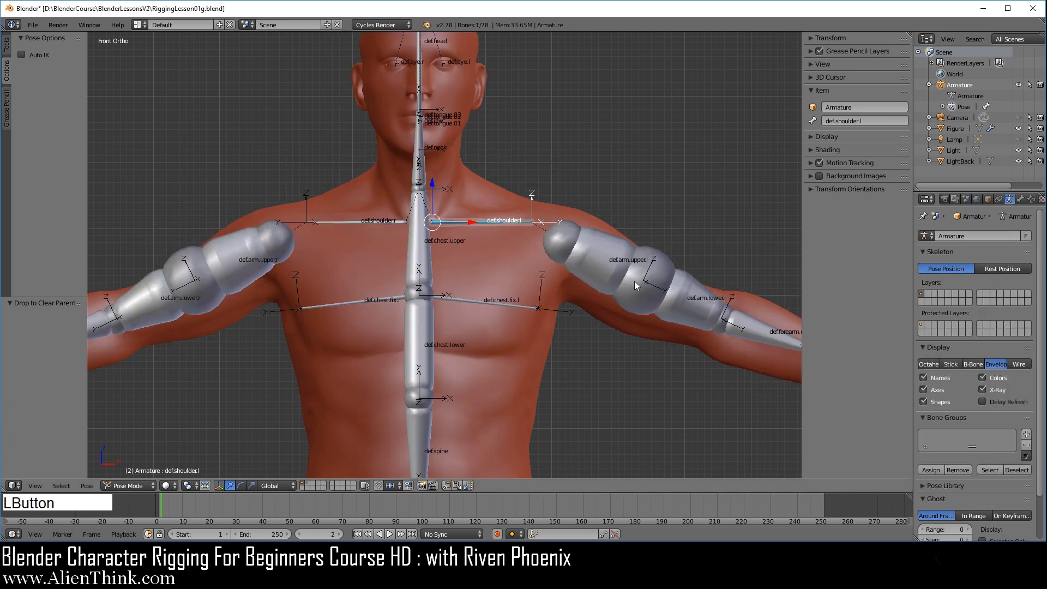
right_click(600, 253)
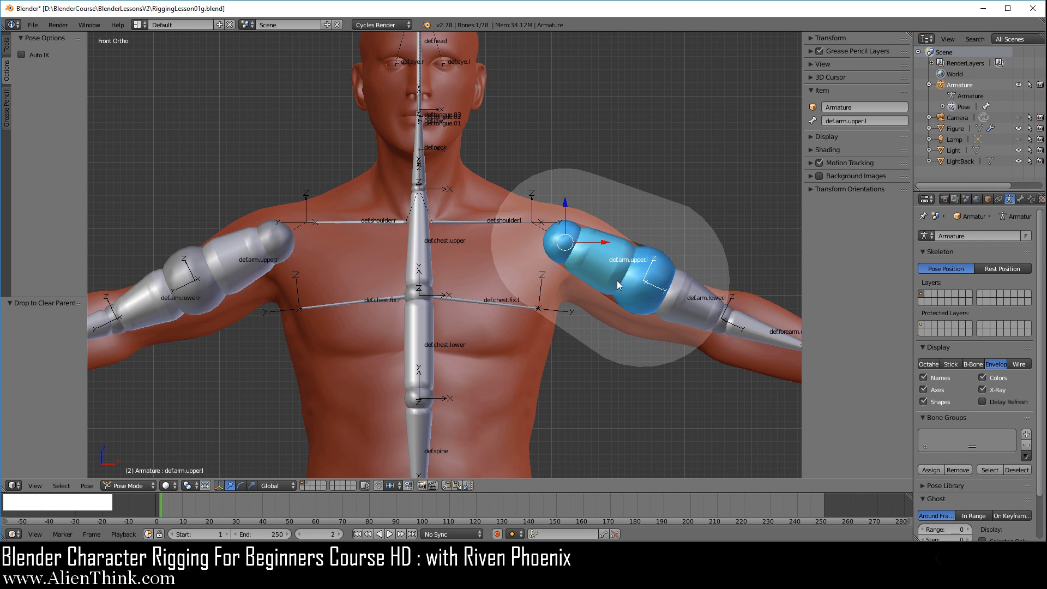
- Parent the Figure mesh to the Armature with envelope weights, and check its vertex groups and Armature modifier
left_click(941, 129)
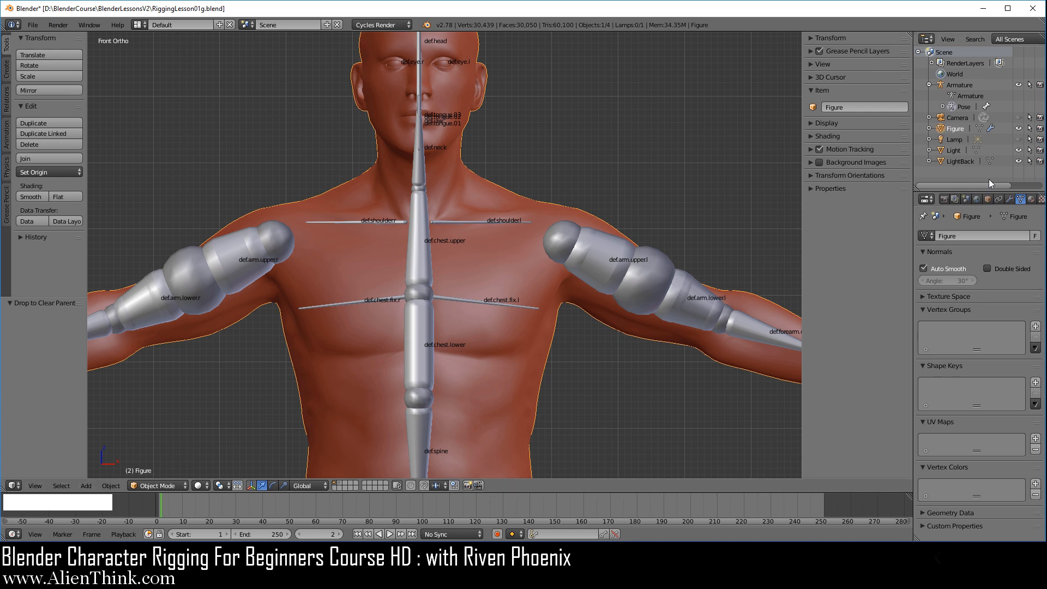
left_click(952, 86, "ctrl")
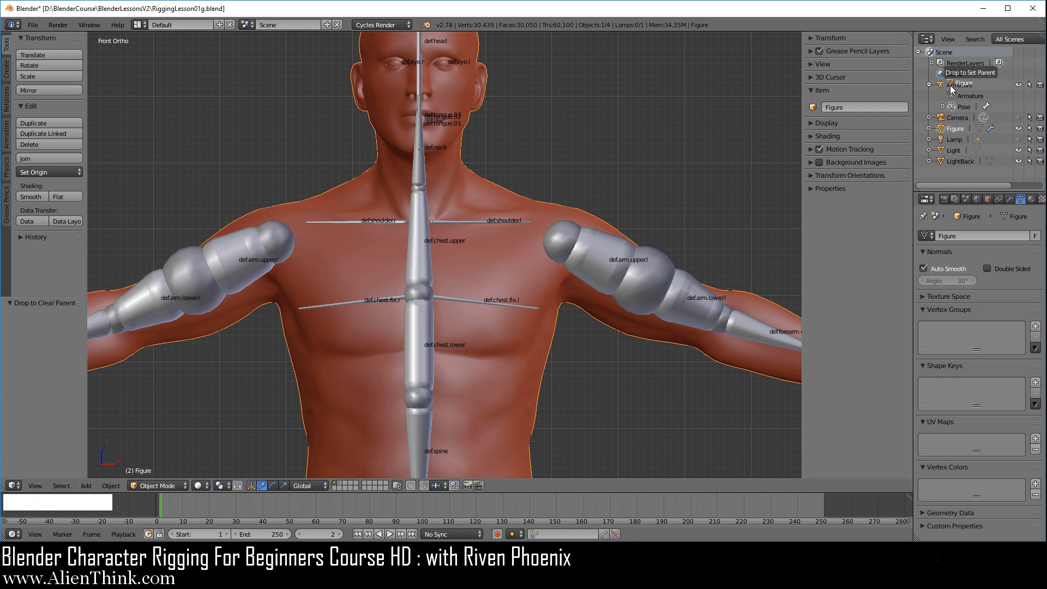
key("ctrl+p")
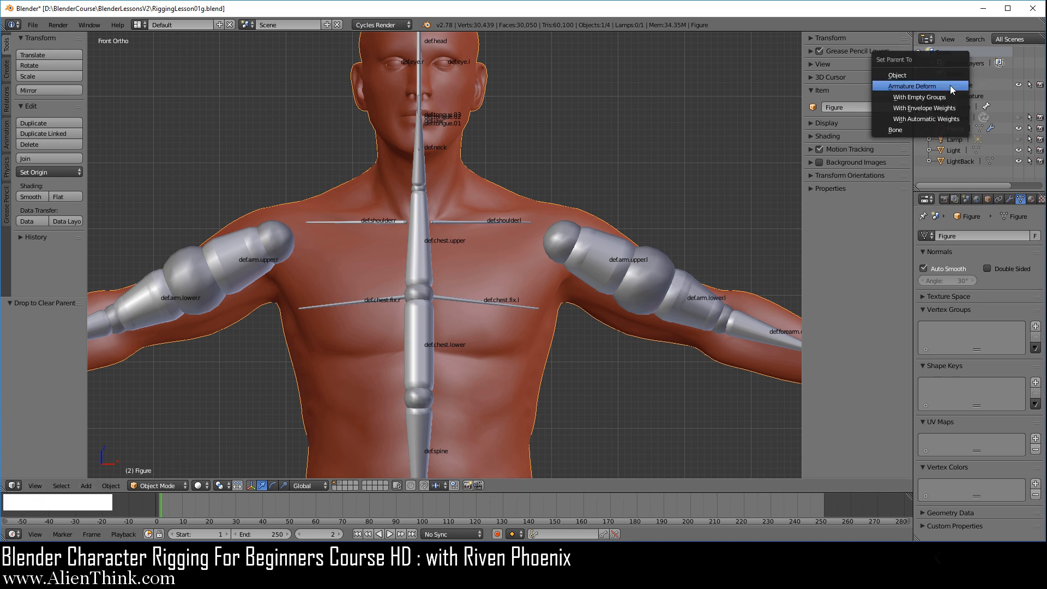
left_click(931, 108)
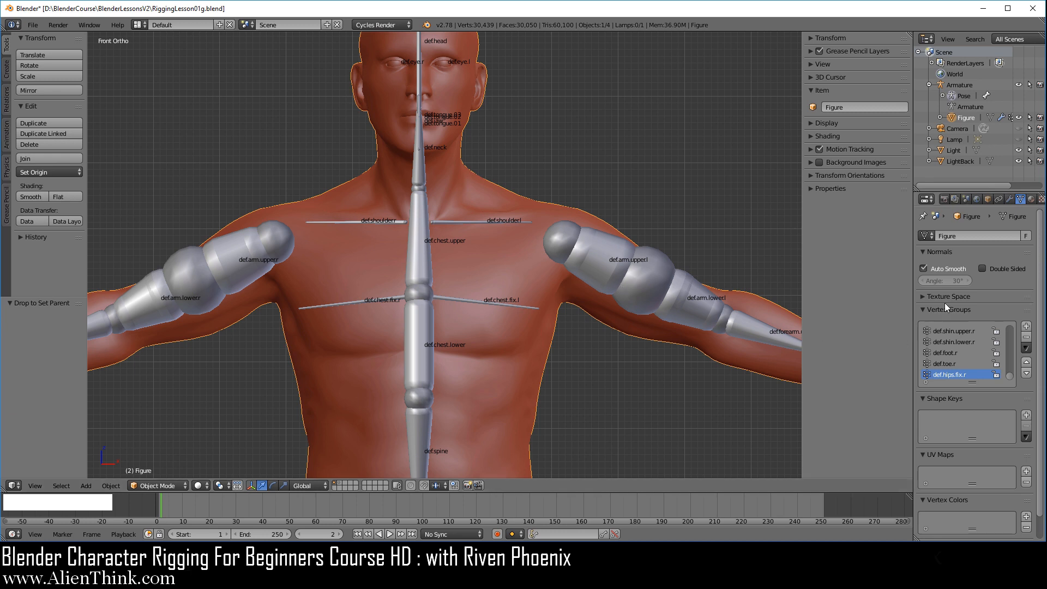
left_click(1010, 198)
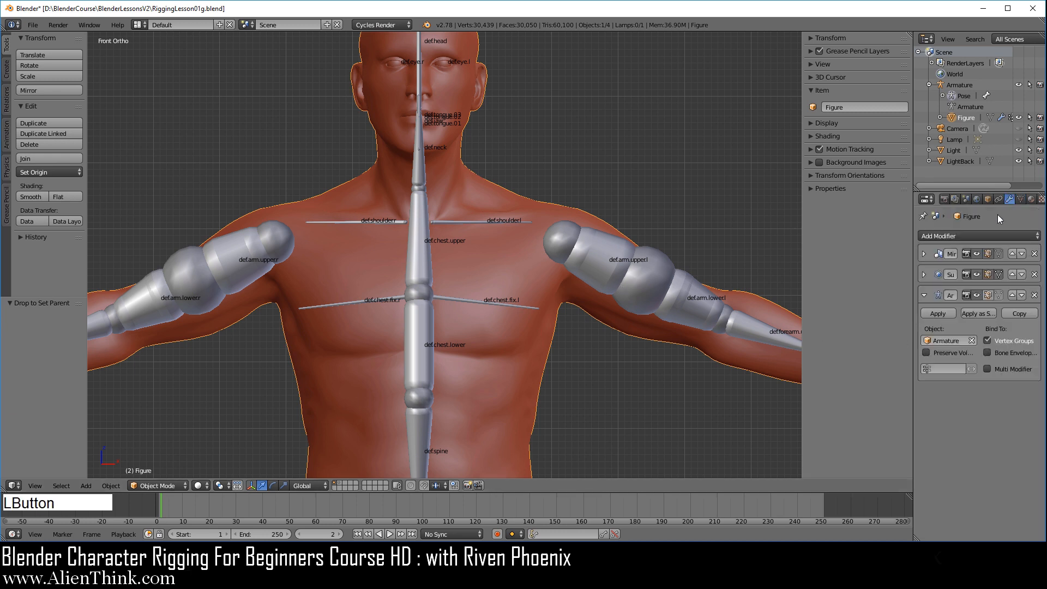
- Move the Figure's Armature modifier above its Subsurf modifier, and display the armature's bones as octahedral in Pose Mode
left_click(1013, 295)
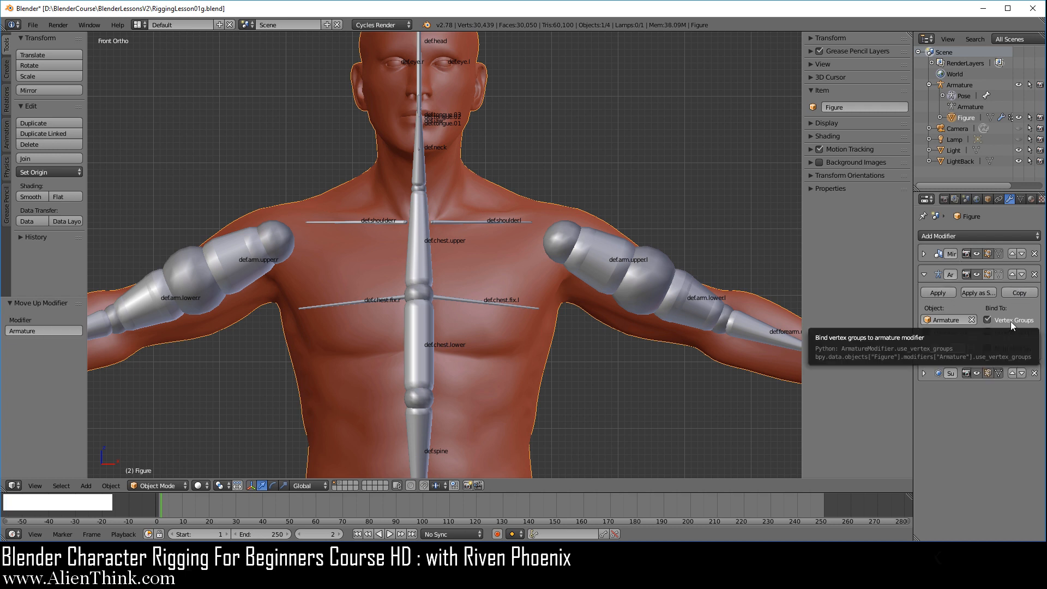
left_click(961, 94)
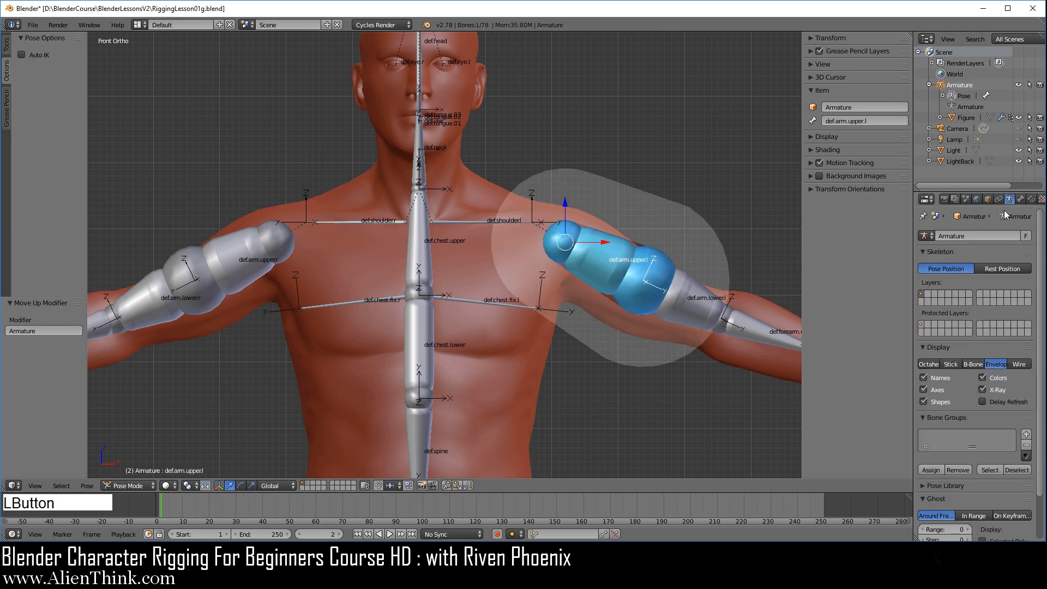
left_click(932, 363)
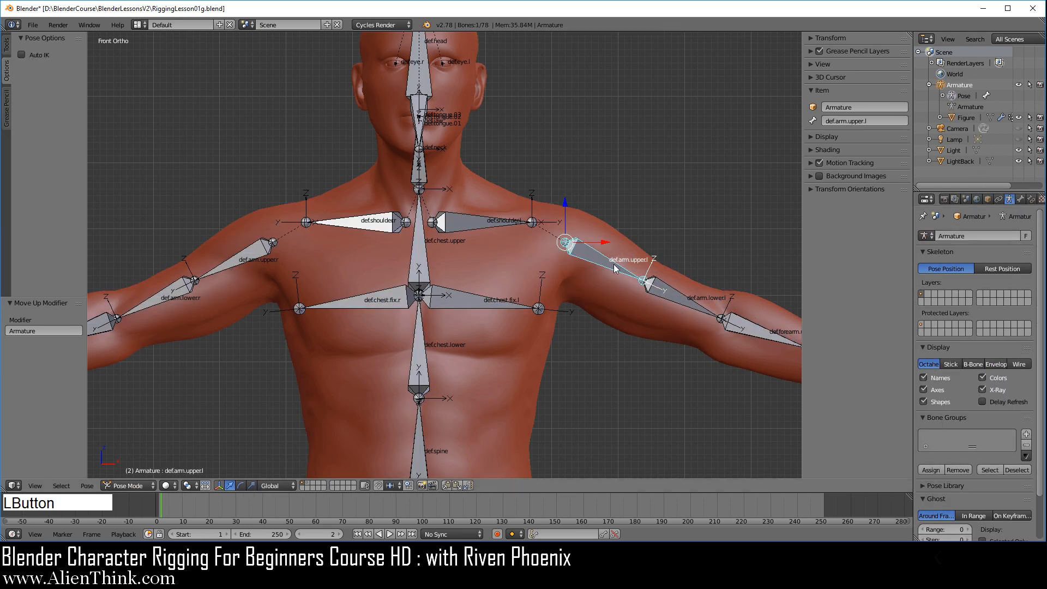
- Rotate def.arm.upper.l by about -36.75°, then select the Figure mesh and examine how its arm deforms
key("r")
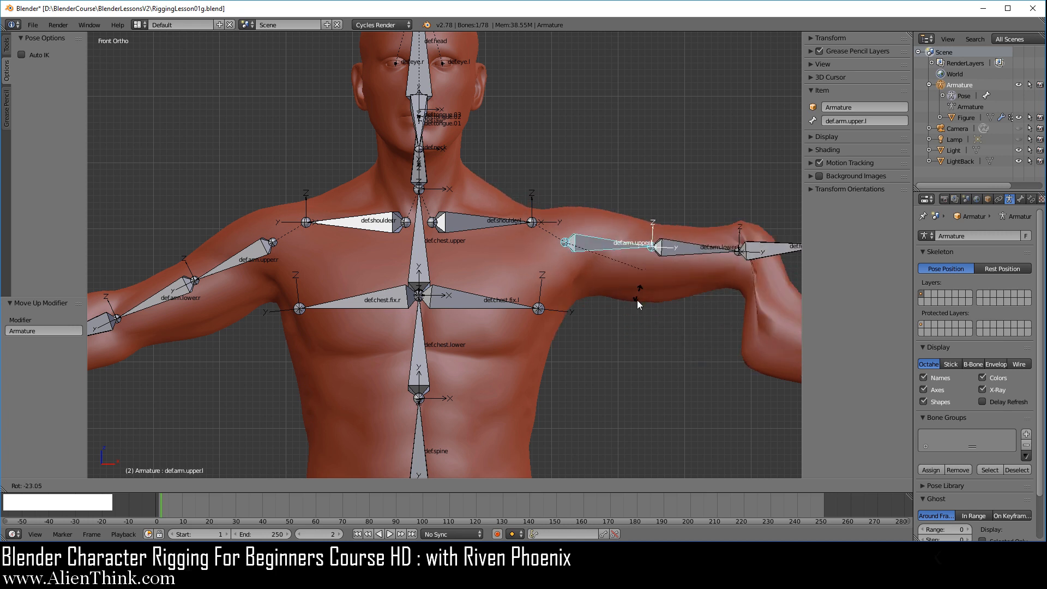
left_click(660, 262)
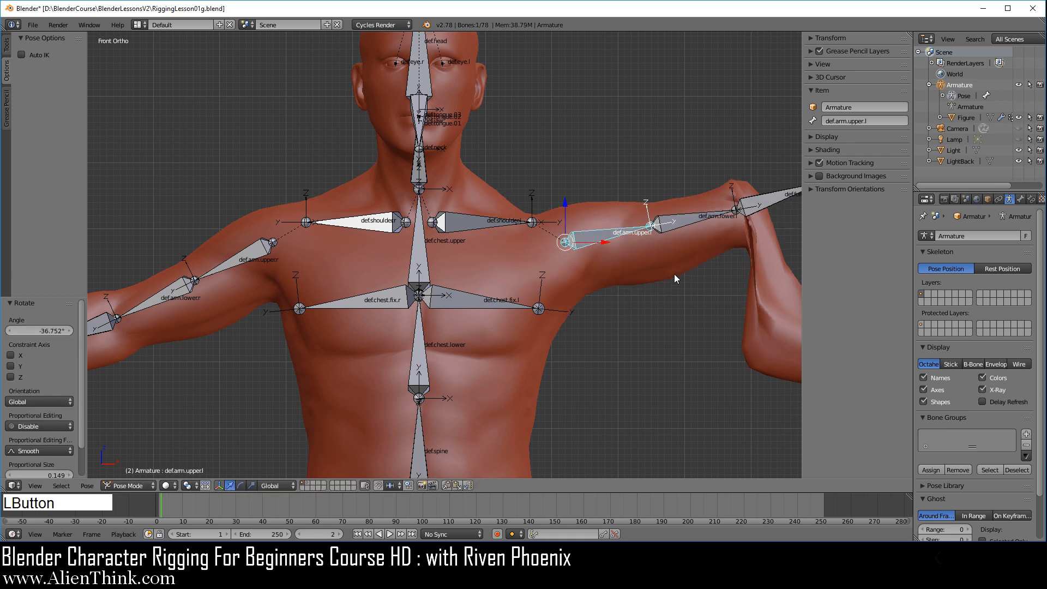
right_click(686, 245)
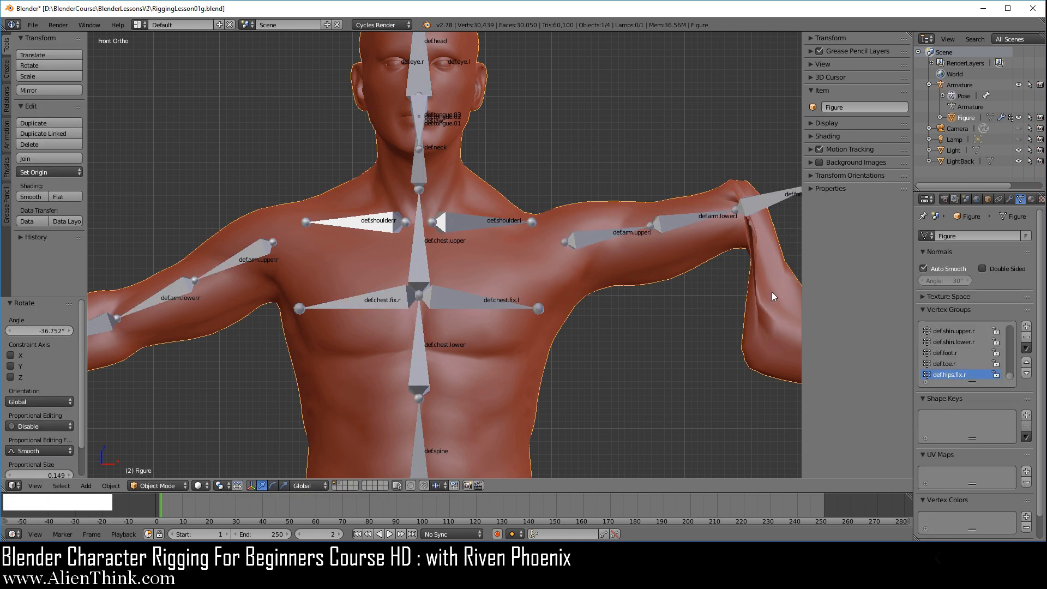
scroll(742, 317, "down", 2)
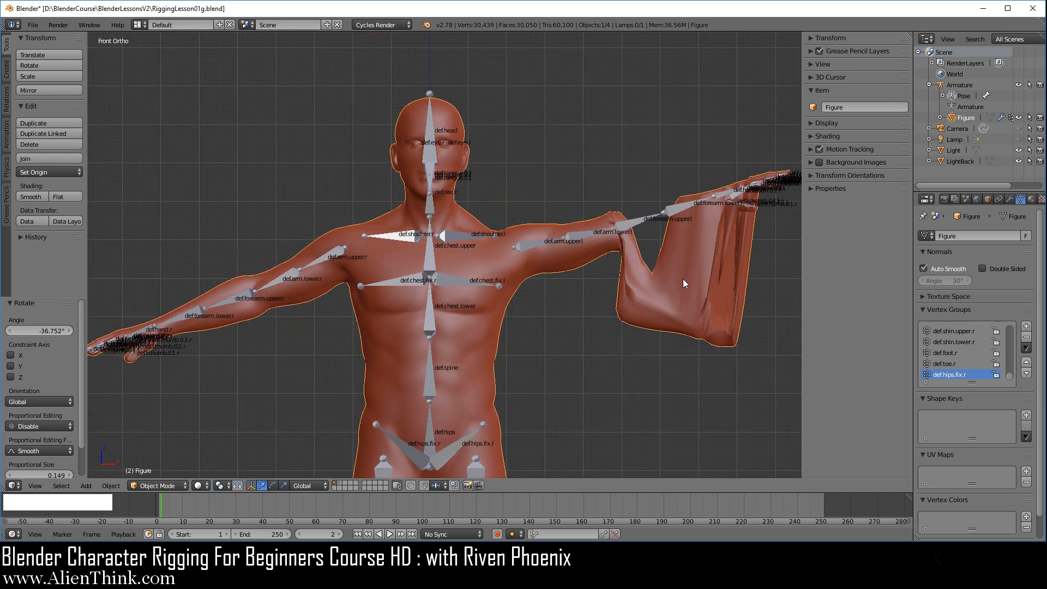
scroll(687, 287, "up", 5)
scroll(623, 238, "down", 1)
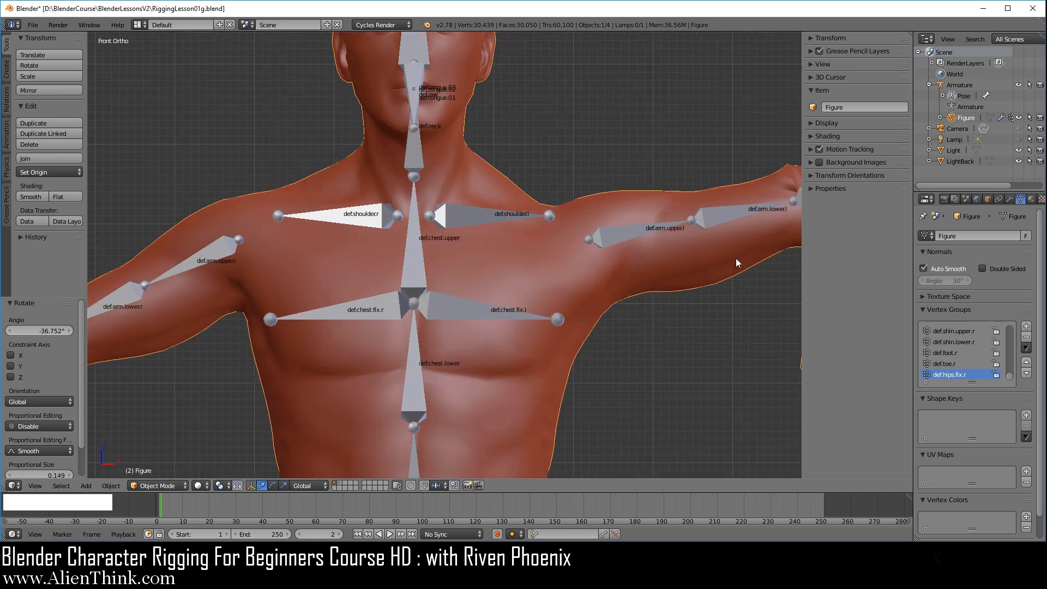
- Bind the Figure's Armature modifier to bone envelopes instead of vertex groups
left_click(1010, 199)
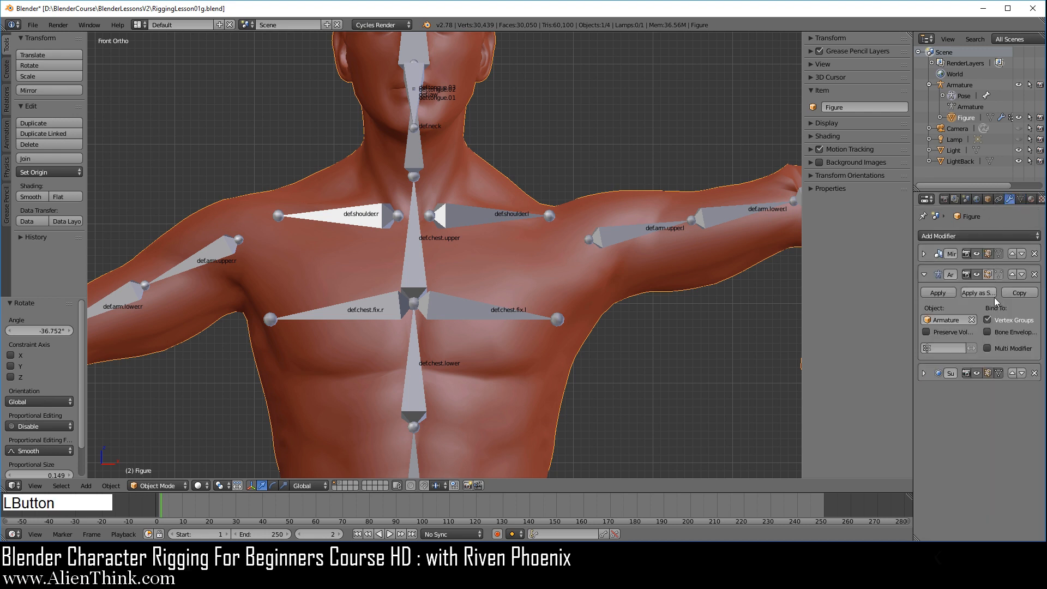
left_click(987, 332)
left_click(988, 321)
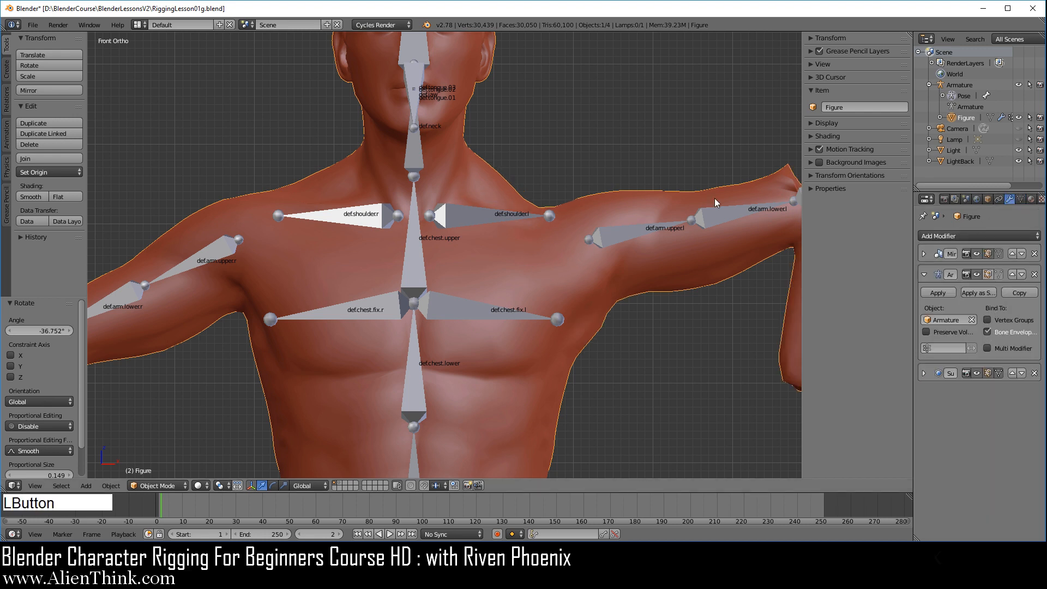
scroll(668, 277, "down", 2)
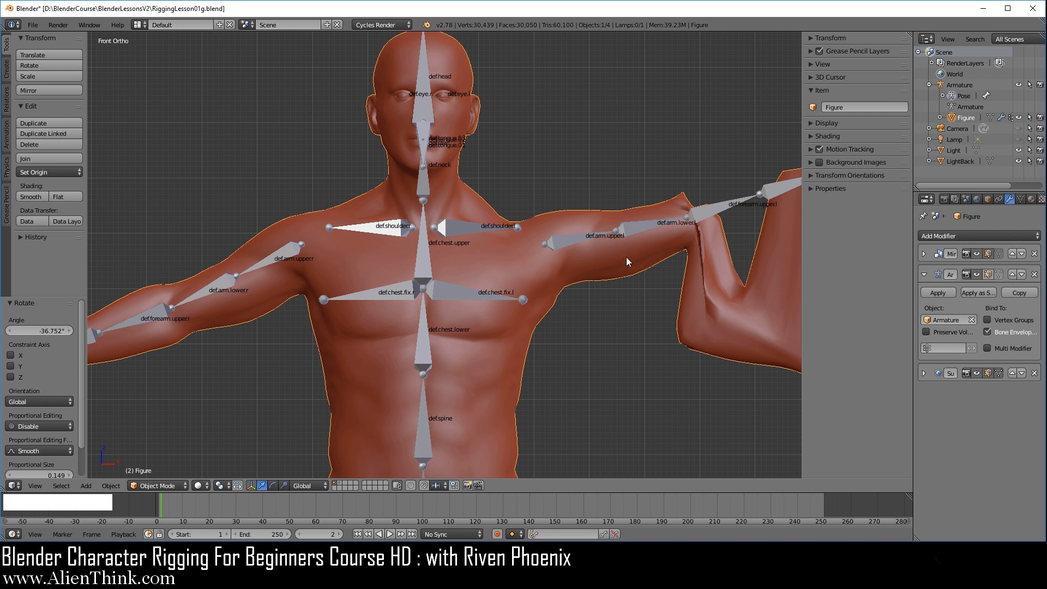
- Delete all vertex groups from the Figure mesh and review its Armature modifier settings
left_click(1020, 200)
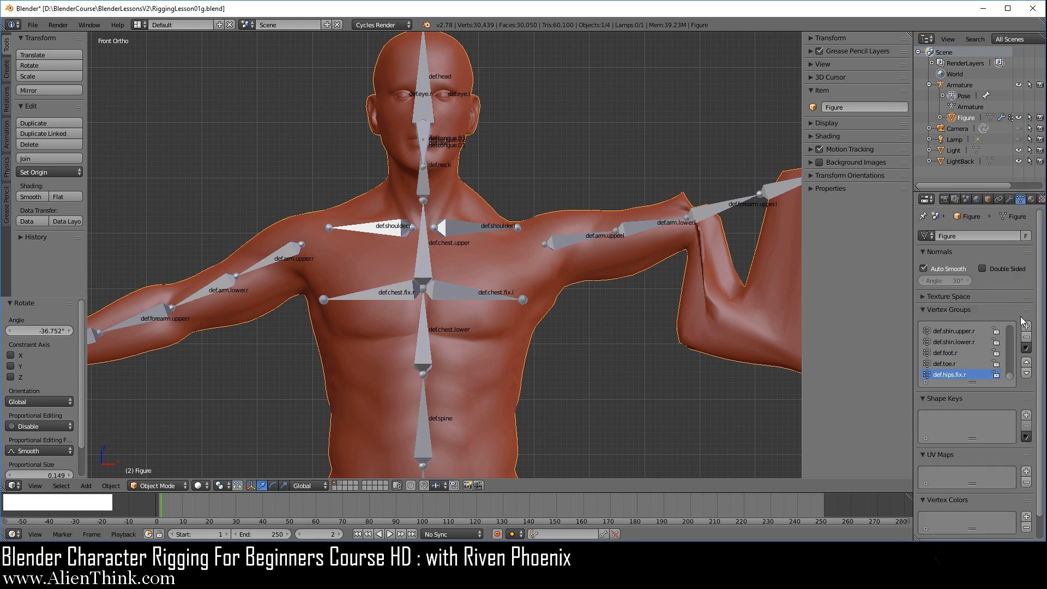
left_click(1026, 347)
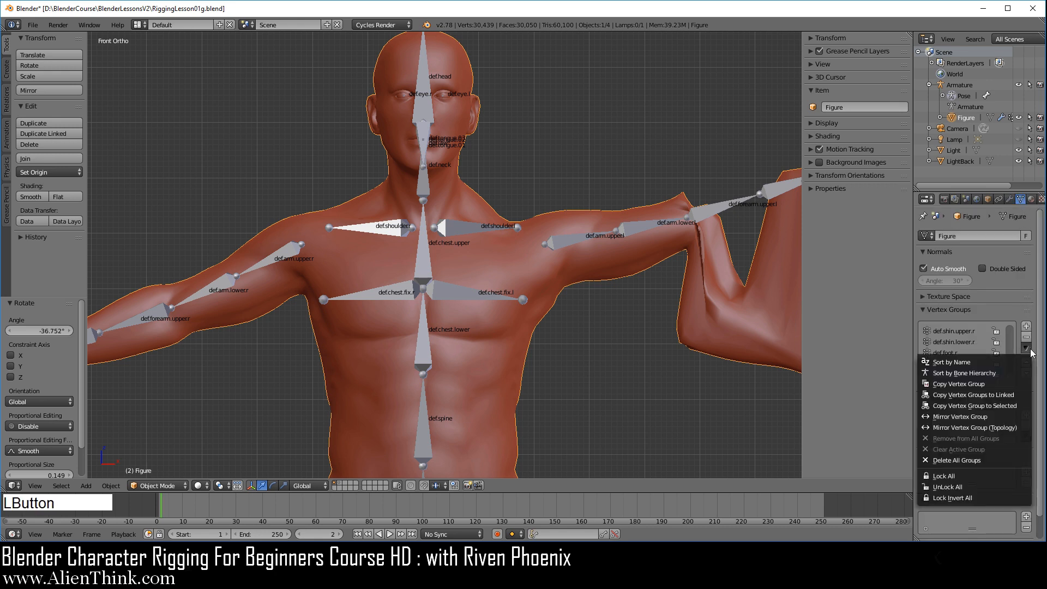
left_click(970, 460)
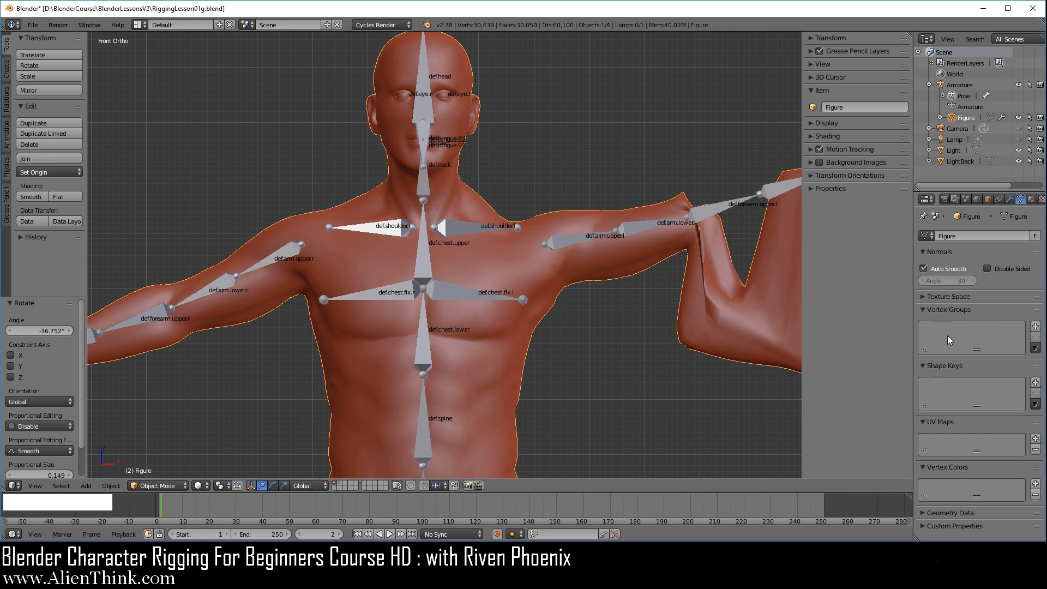
left_click(1010, 199)
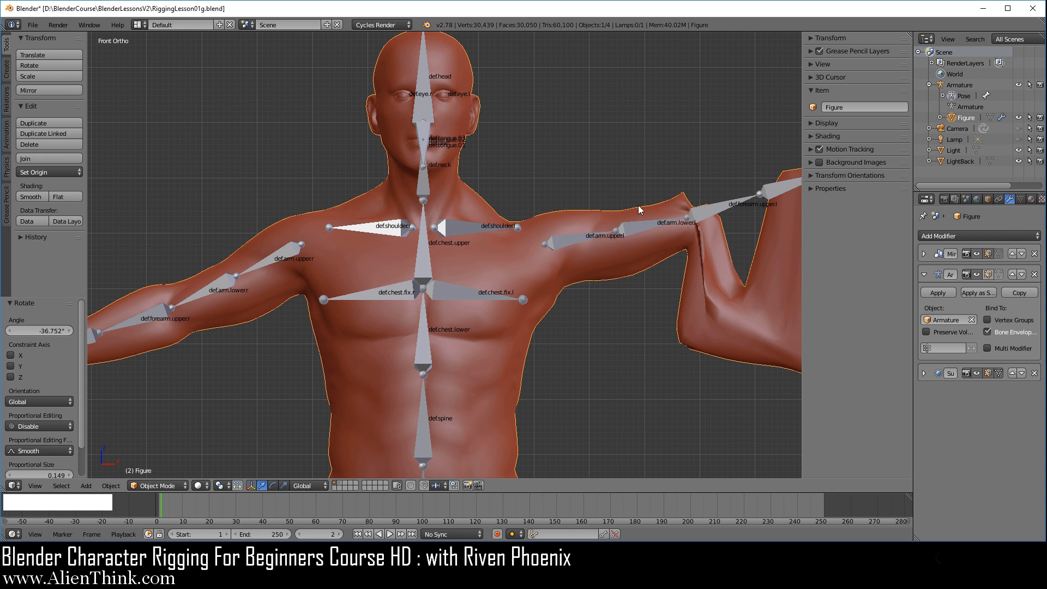
- Reopen the recent file RiggingLesson01g.blend, discarding the unsaved envelope binding changes
left_click(37, 25)
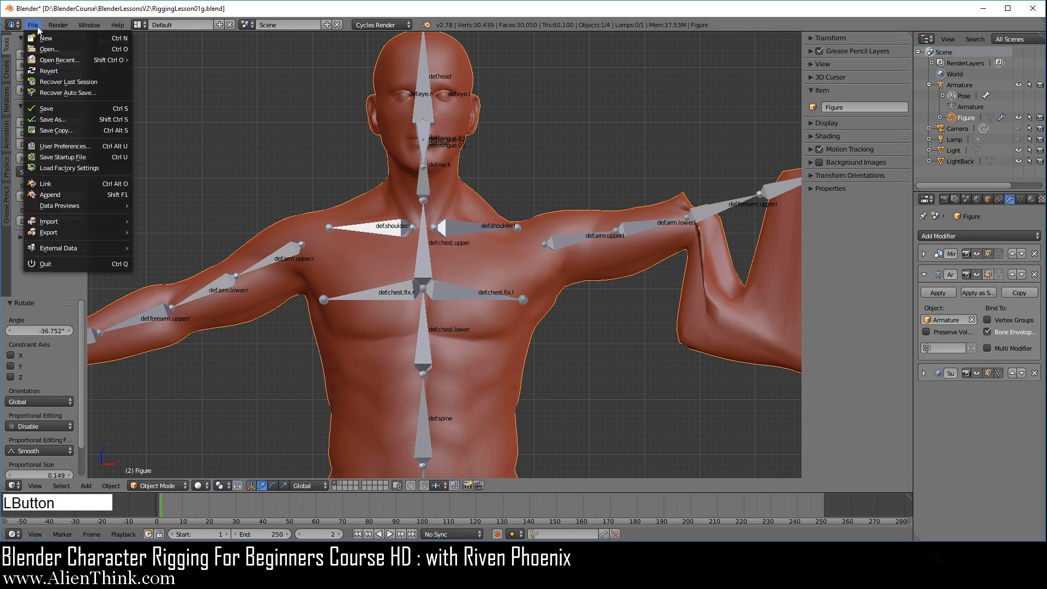
mouse_move(70, 59)
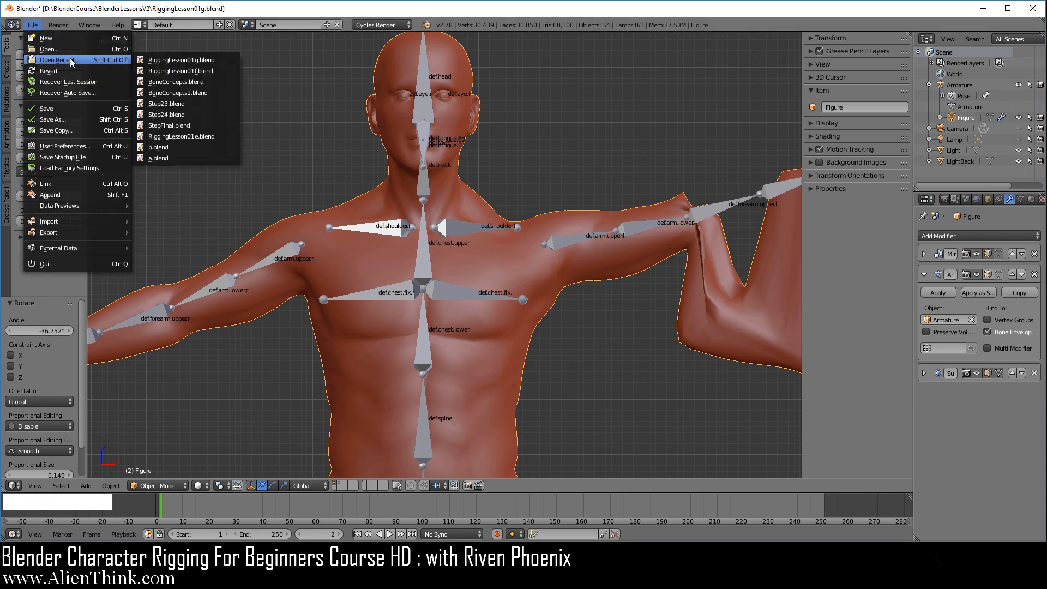
left_click(208, 61)
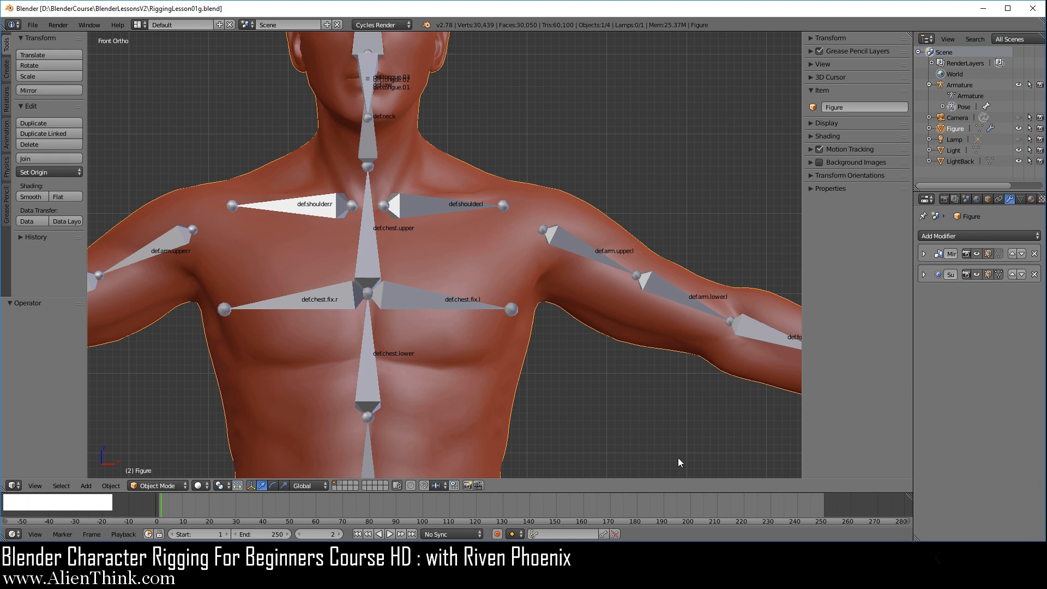
key("F3")
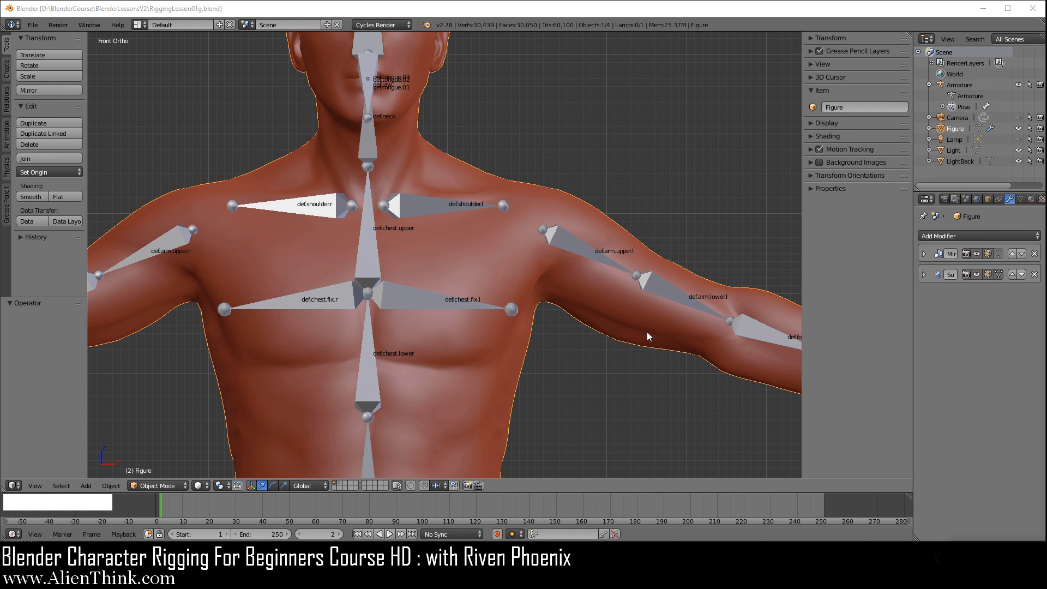
- Parent the Figure mesh to the Armature with automatic weights, and move its Armature modifier above the Subsurf modifier
left_click(941, 130)
left_click_drag(941, 130, 960, 90)
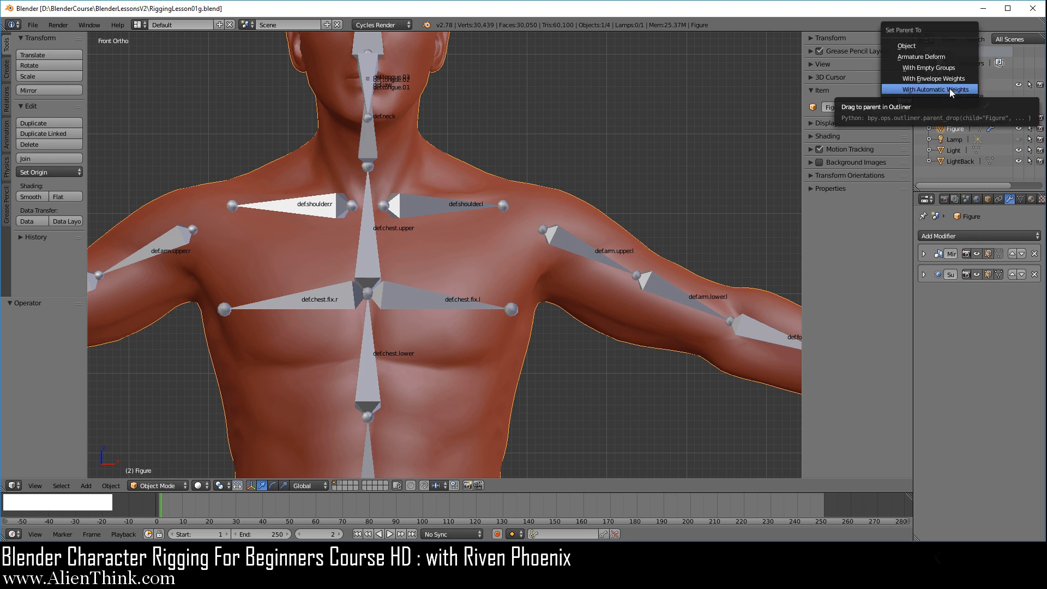
left_click(952, 90)
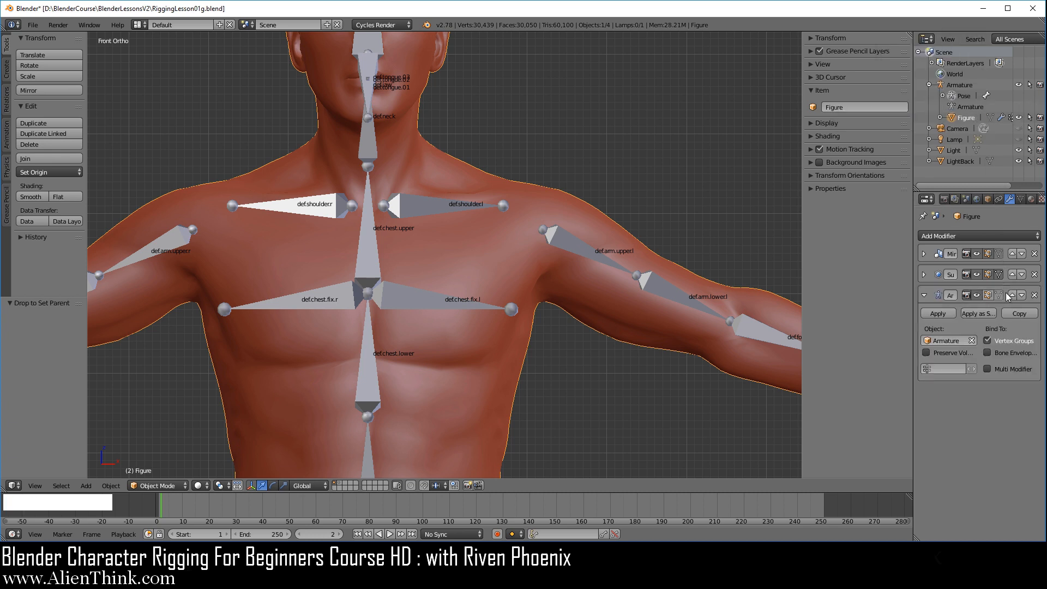
left_click(1014, 295)
- Test the automatic weights by trial-rotating def.arm.upper.l, cancelling the rotation
right_click(577, 249)
key("r")
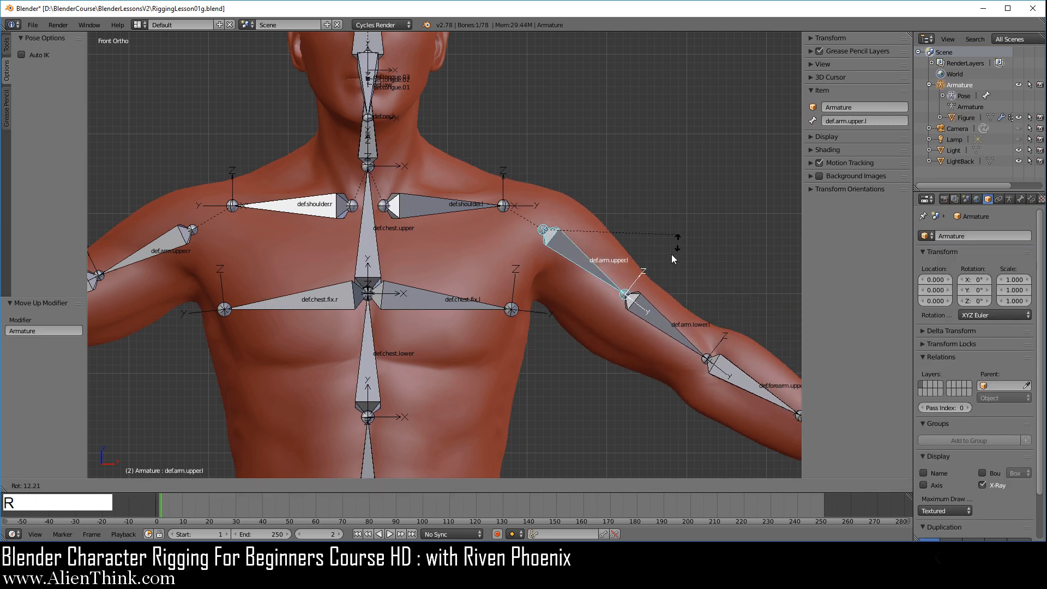
right_click(708, 170)
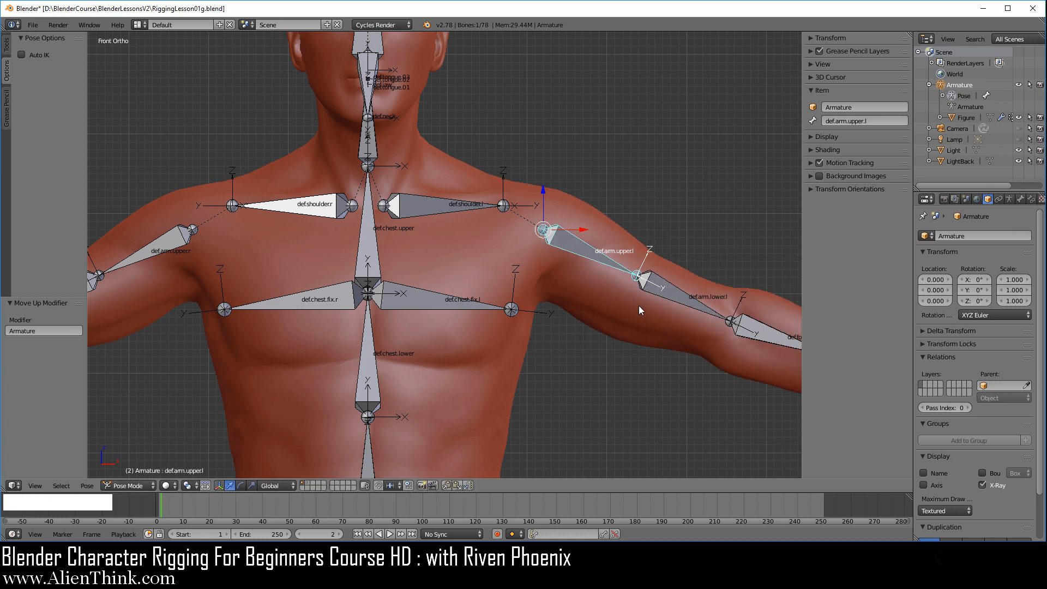
- Rotate the hand bone def.hand.l by about -57° around its local Y axis
middle_click_drag(720, 344, 365, 234, "shift")
scroll(507, 296, "up", 1)
middle_click_drag(581, 300, 534, 300, "shift")
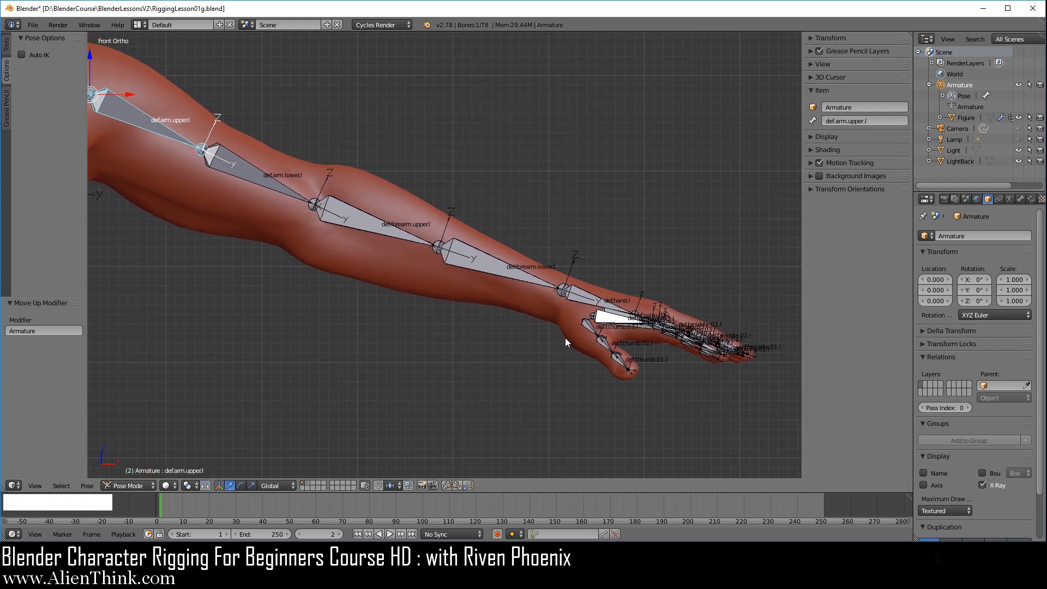
right_click(587, 296)
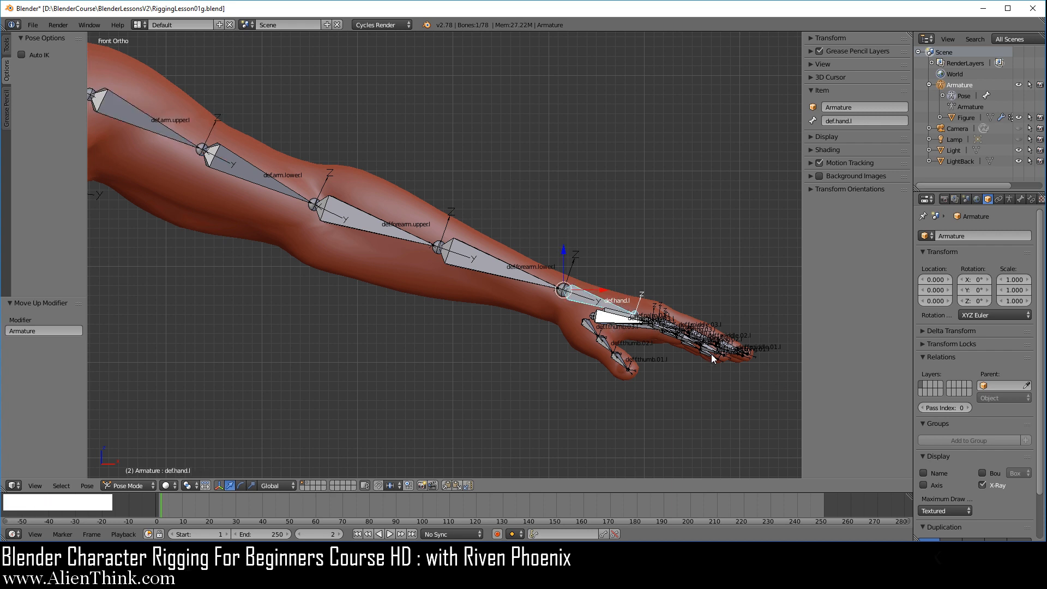
key("r")
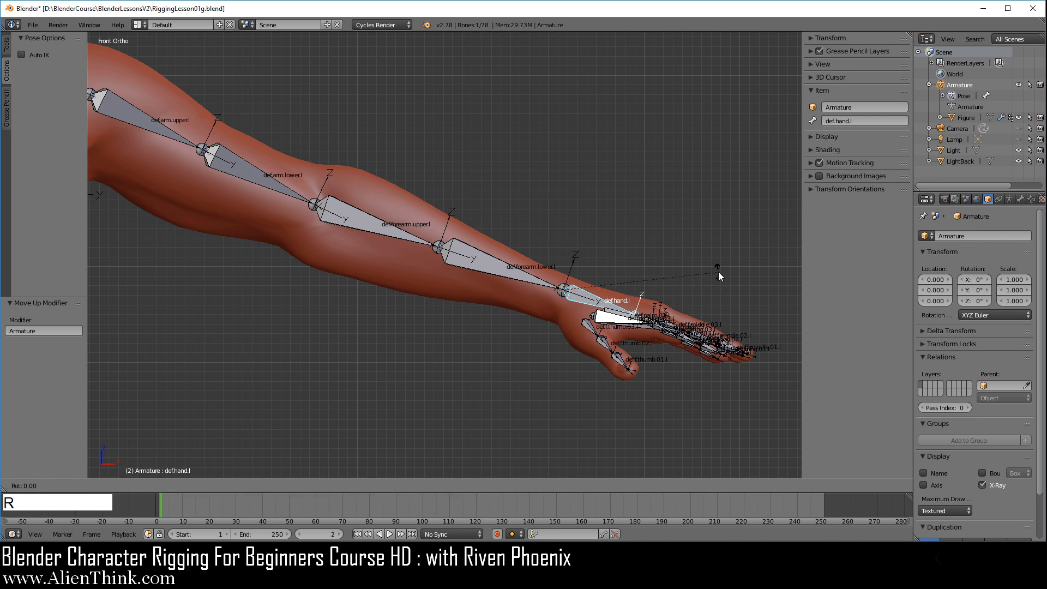
key("y")
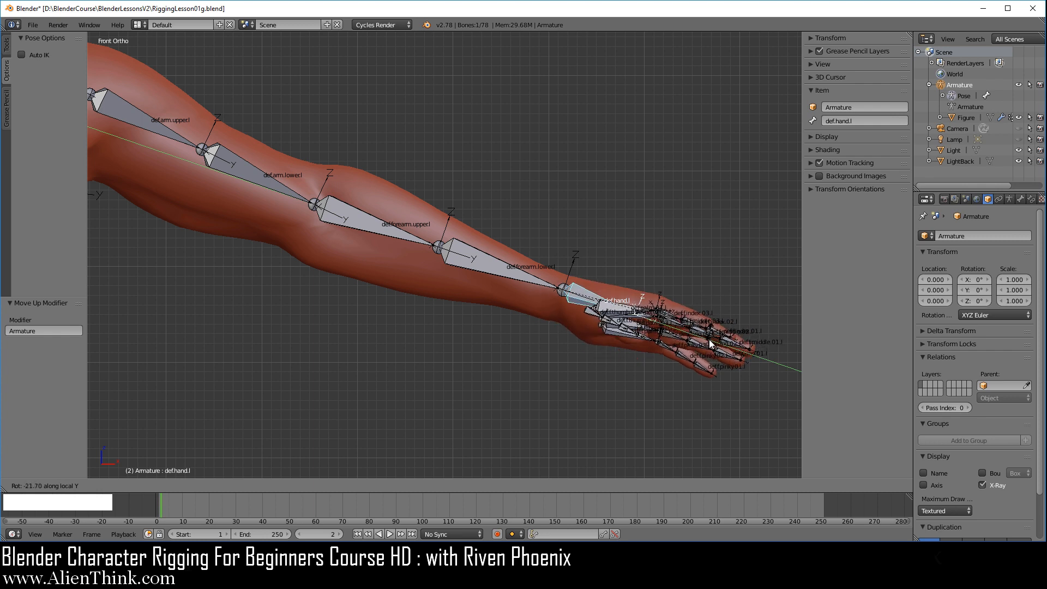
left_click(670, 420)
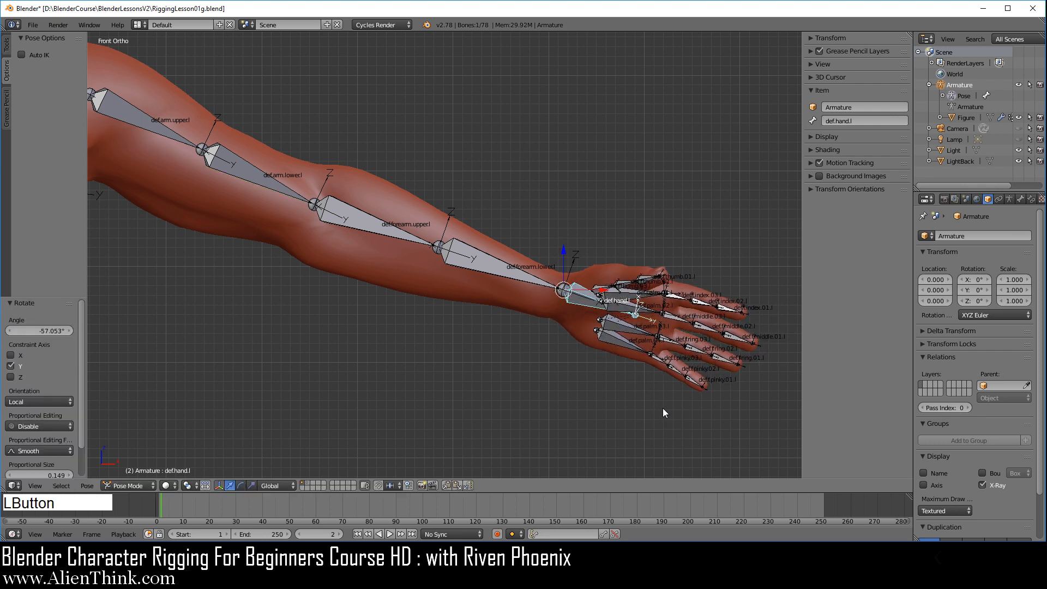
- Rotate def.forearm.lower.l by about -29° around its local Y axis, and select def.hand.l
scroll(663, 413, "up", 4)
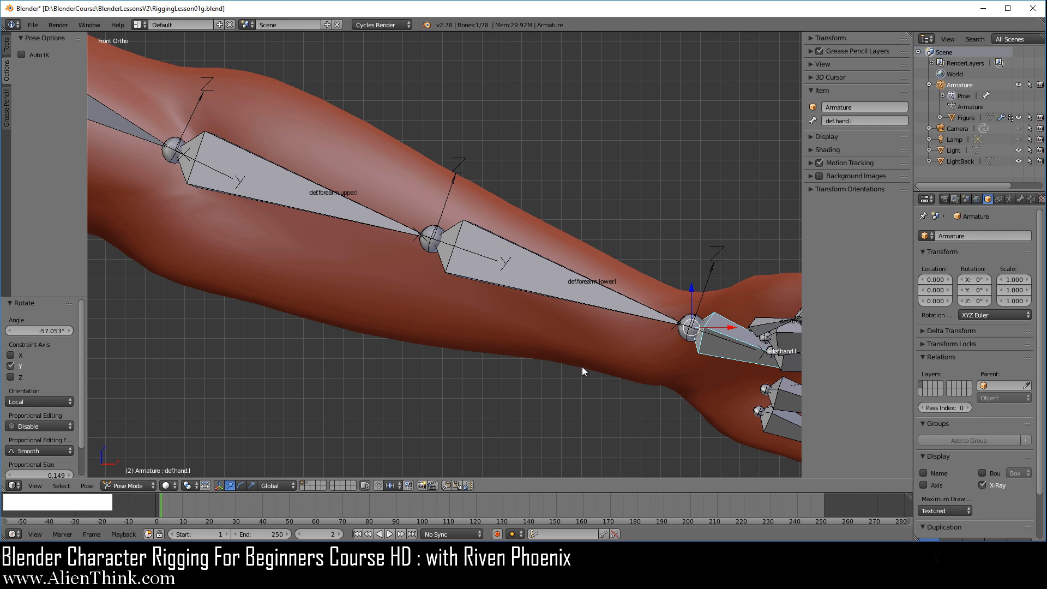
right_click(618, 296)
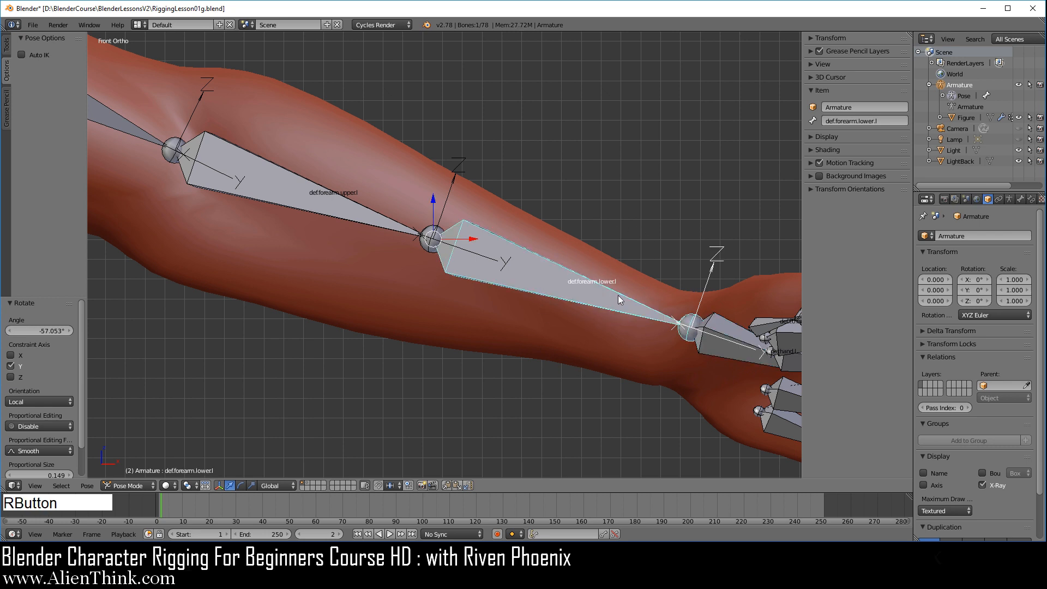
scroll(618, 295, "down", 1)
scroll(618, 295, "down", 2)
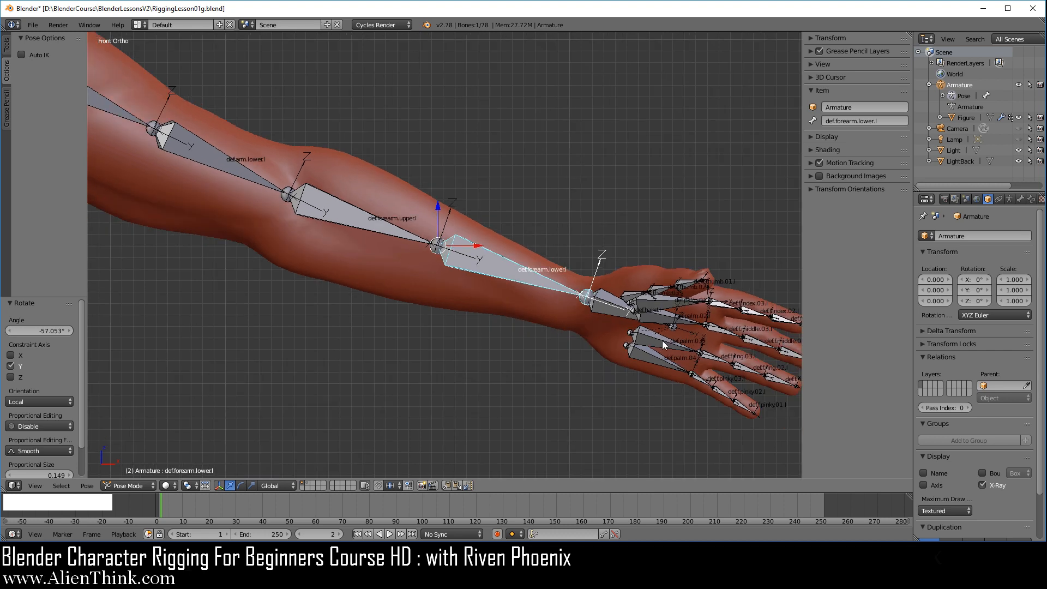
key("r")
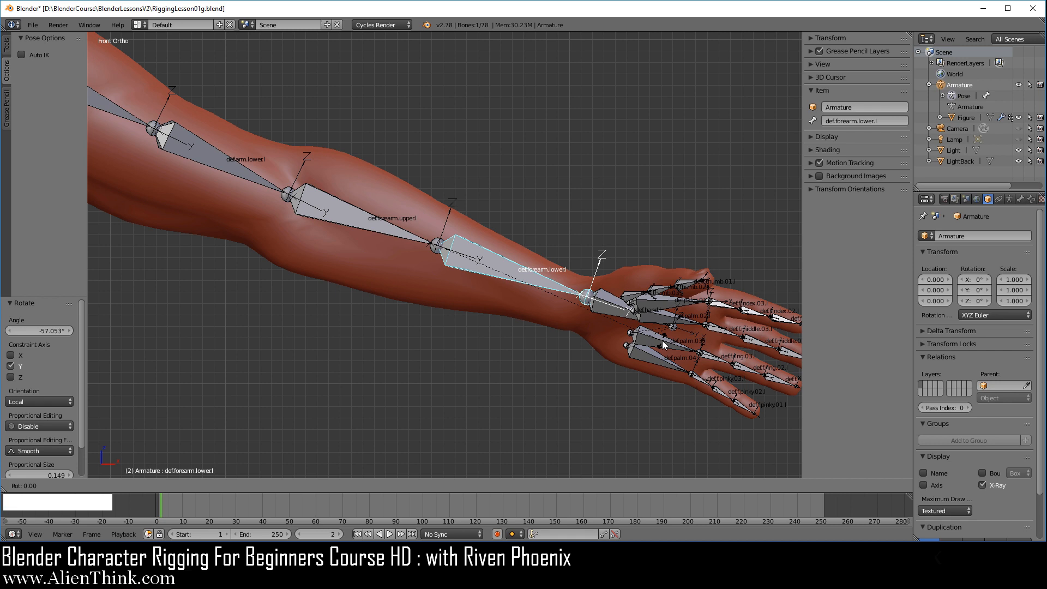
key("y")
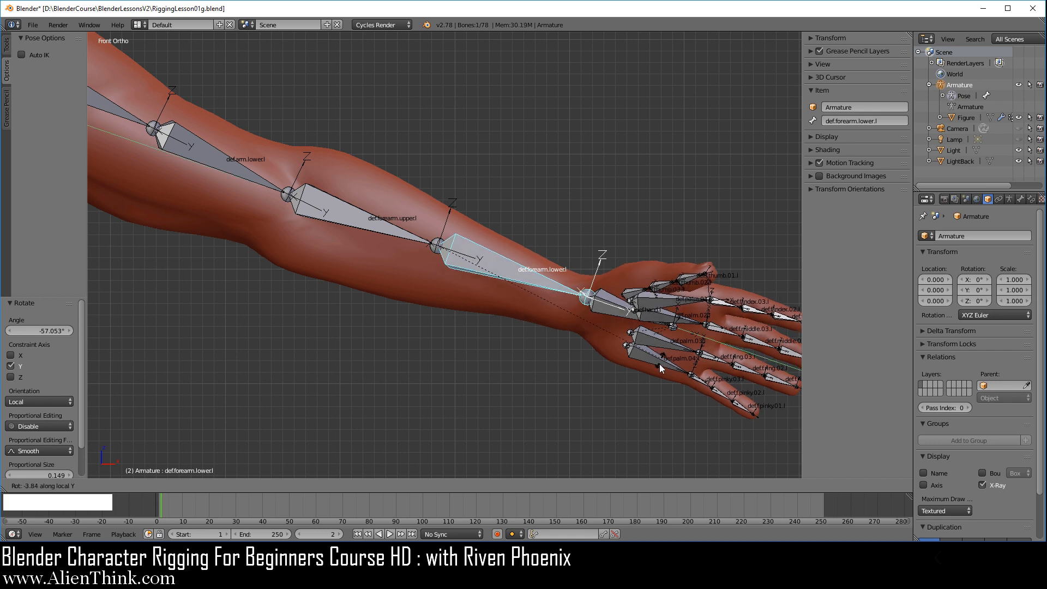
left_click(578, 427)
scroll(617, 405, "up", 1)
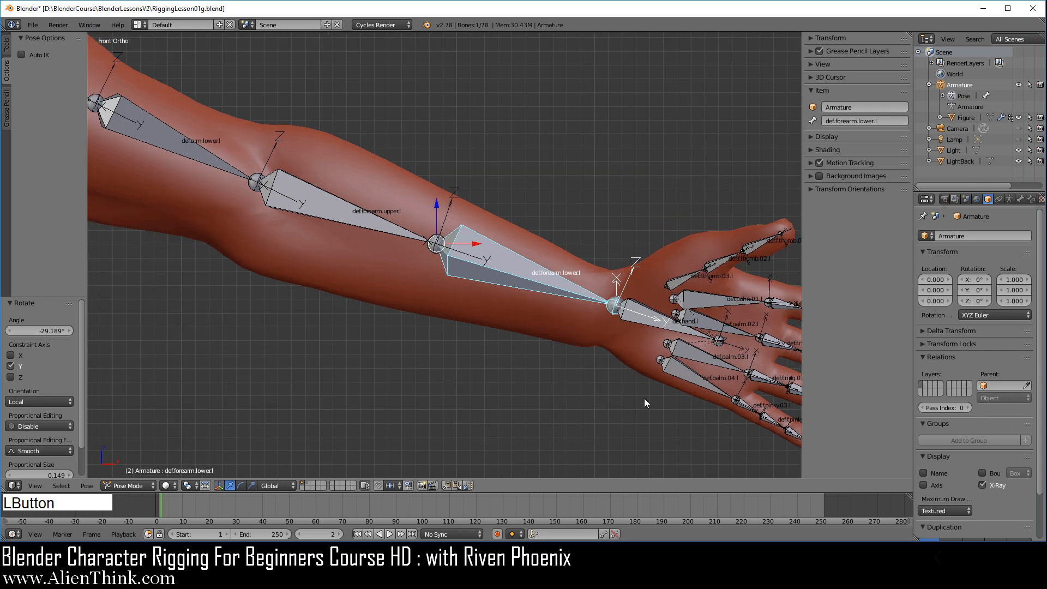
right_click(643, 310)
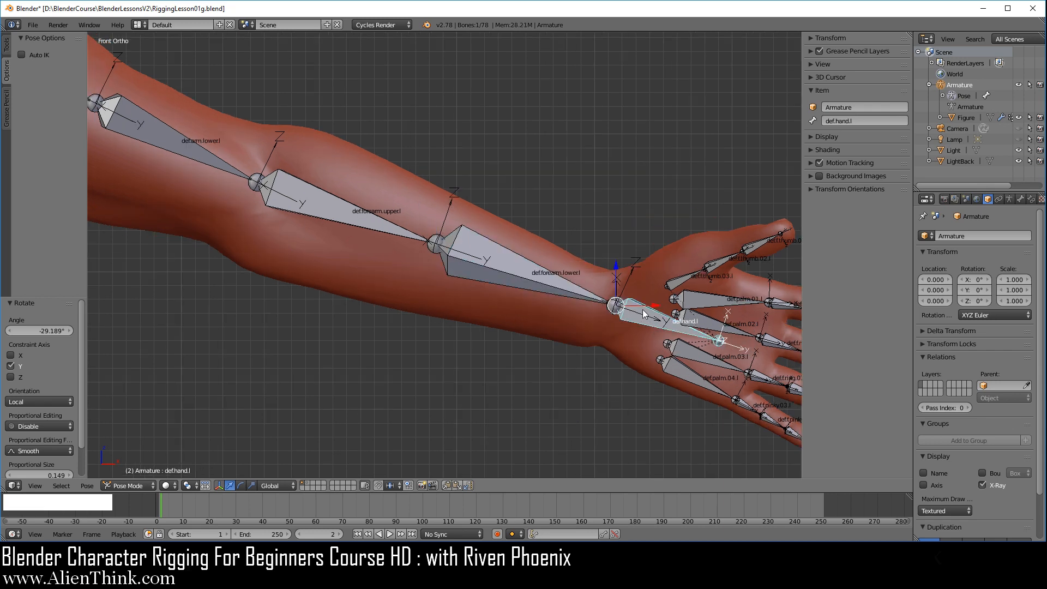
- Rotate the hand bone def.hand.l by about 26° around its local Y axis
key("r")
key("y")
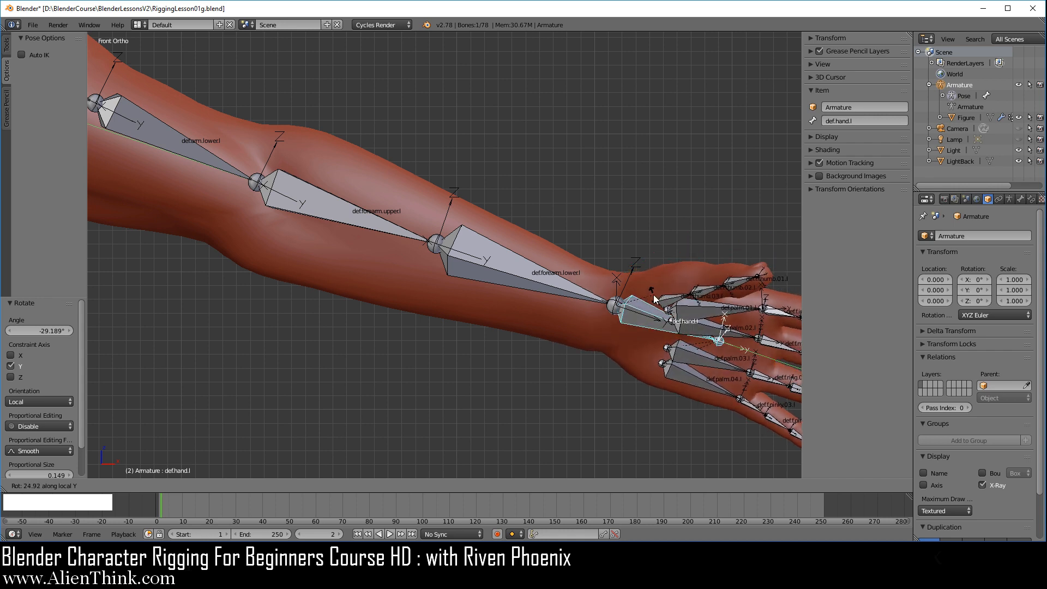
left_click(654, 294)
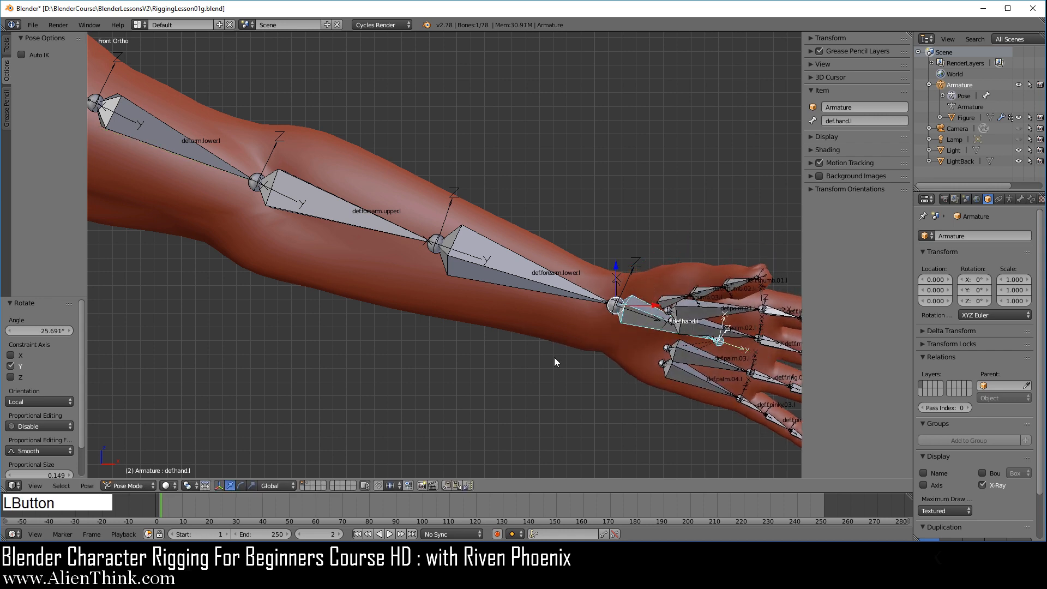
scroll(588, 326, "down", 1)
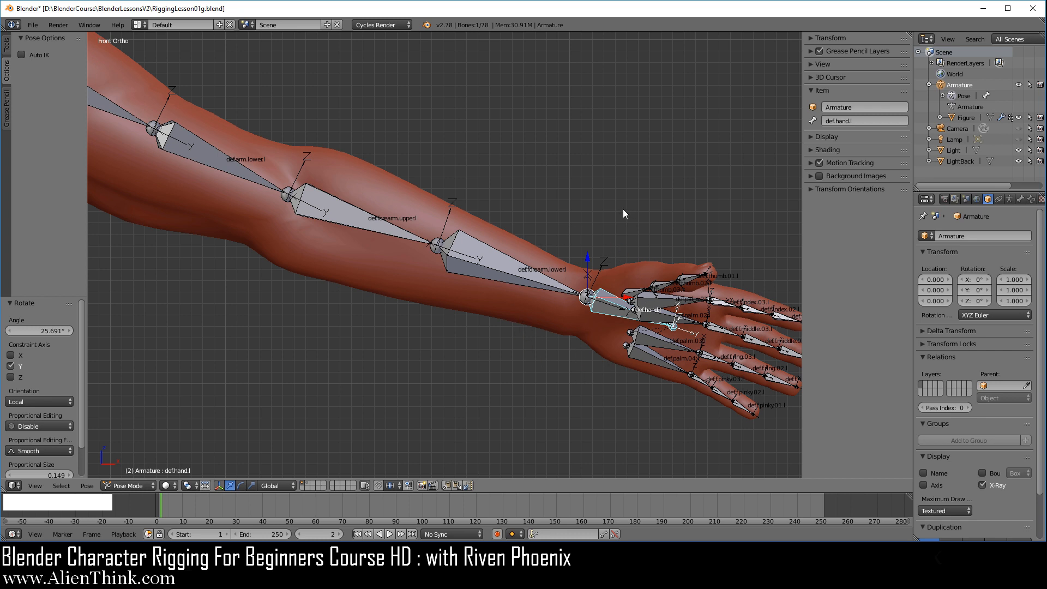
- Clear the pose rotation of def.hand.l and def.forearm.lower.l, and deselect all bones
right_click(612, 309)
key("alt+r")
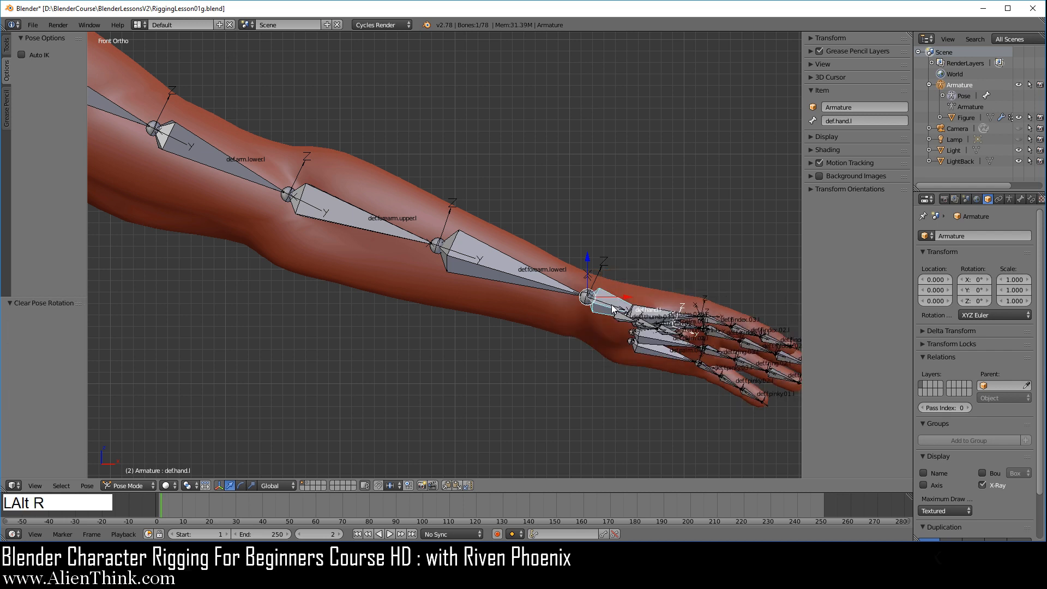
right_click(521, 273)
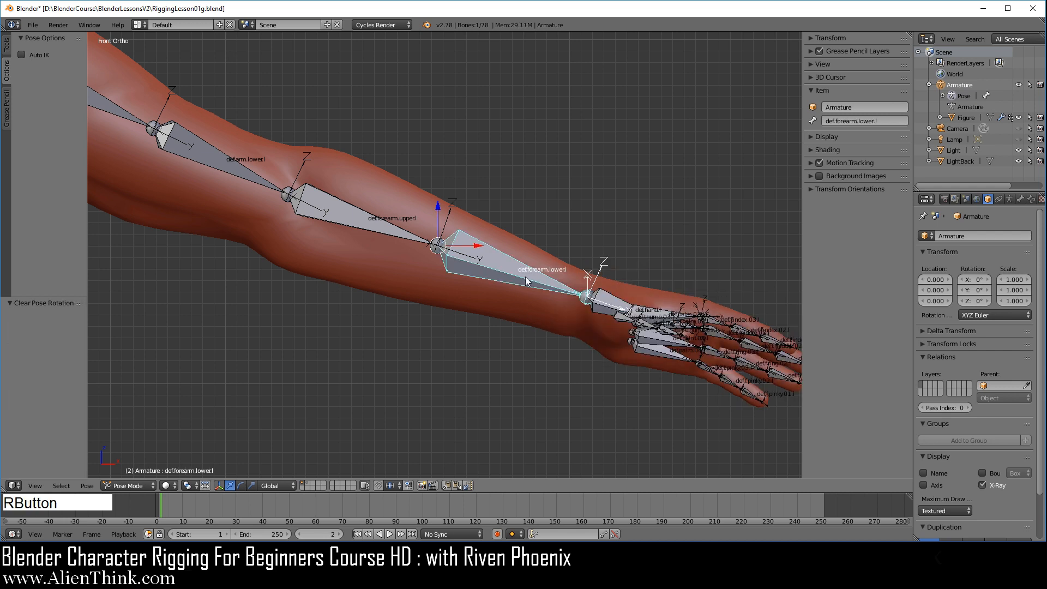
key("alt+r")
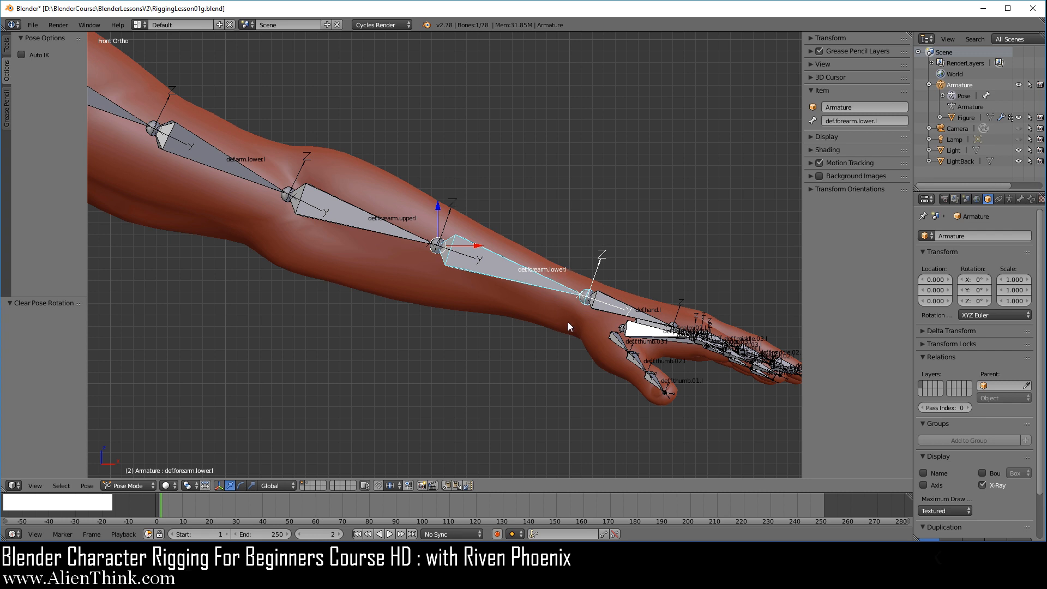
key("a")
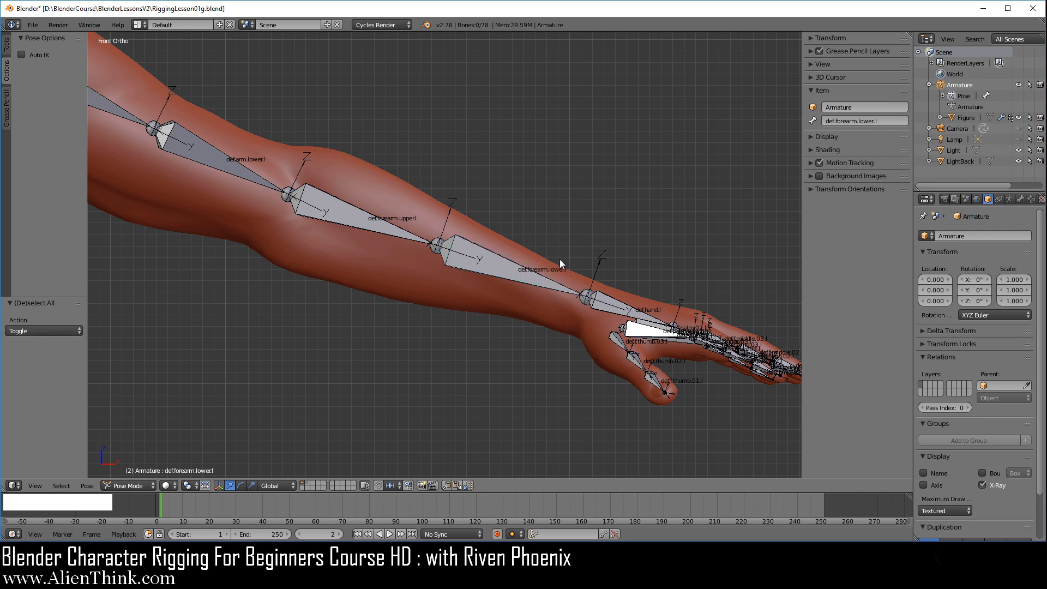
- Set the armature display to B-Bone, trying the Envelope display for comparison before returning to B-Bone
left_click(1010, 197)
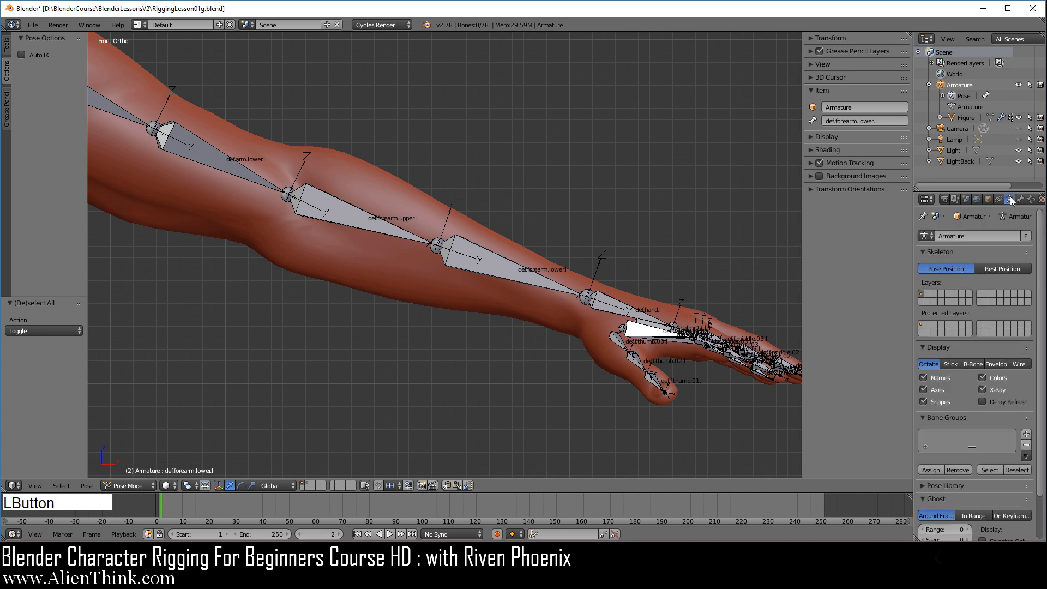
left_click(974, 364)
scroll(608, 245, "down", 5)
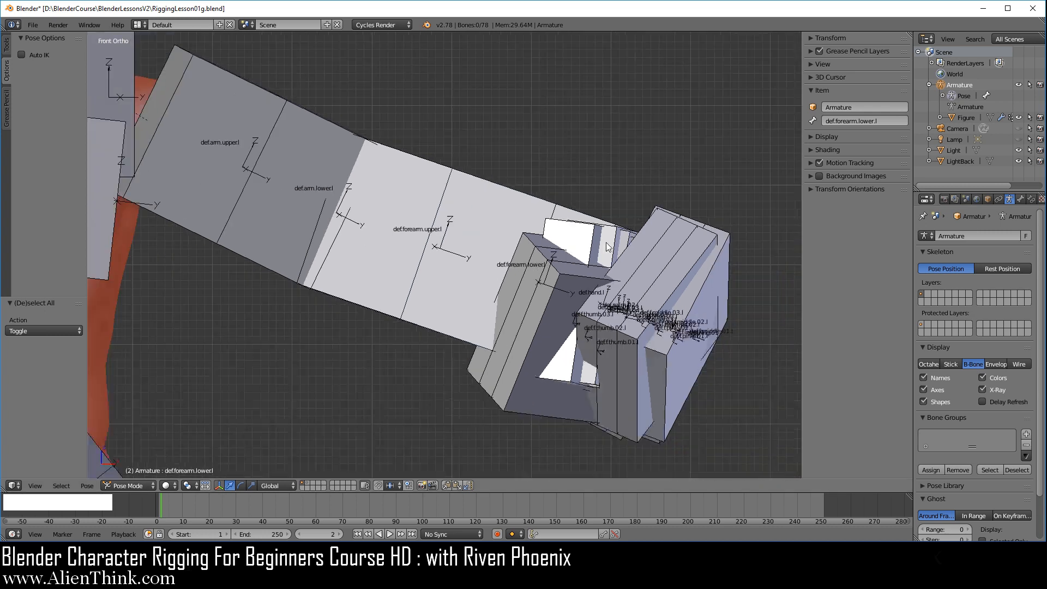
middle_click_drag(325, 347, 594, 328, "shift")
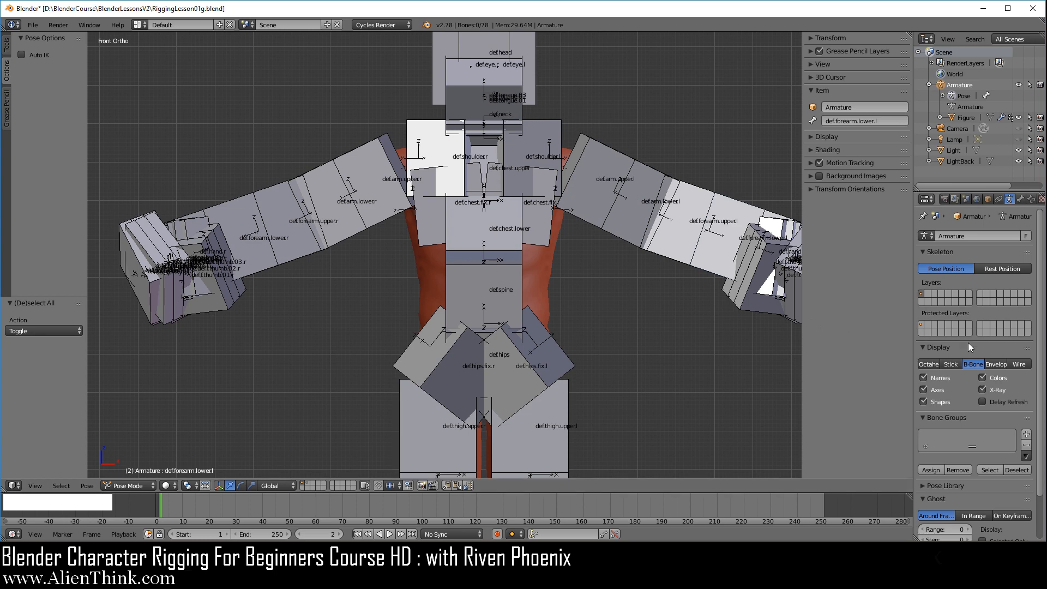
left_click(1002, 365)
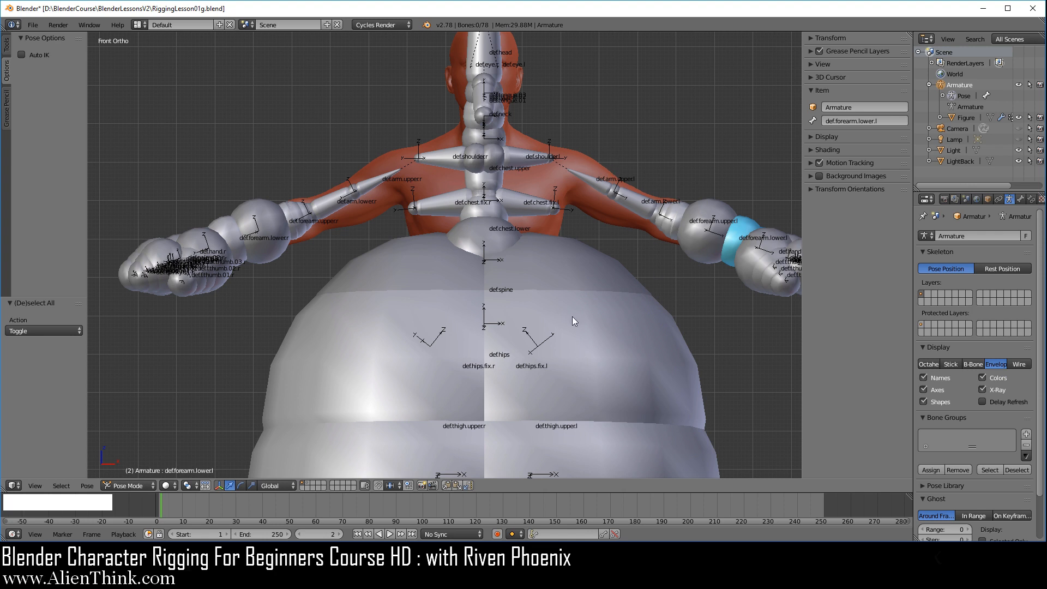
left_click(978, 366)
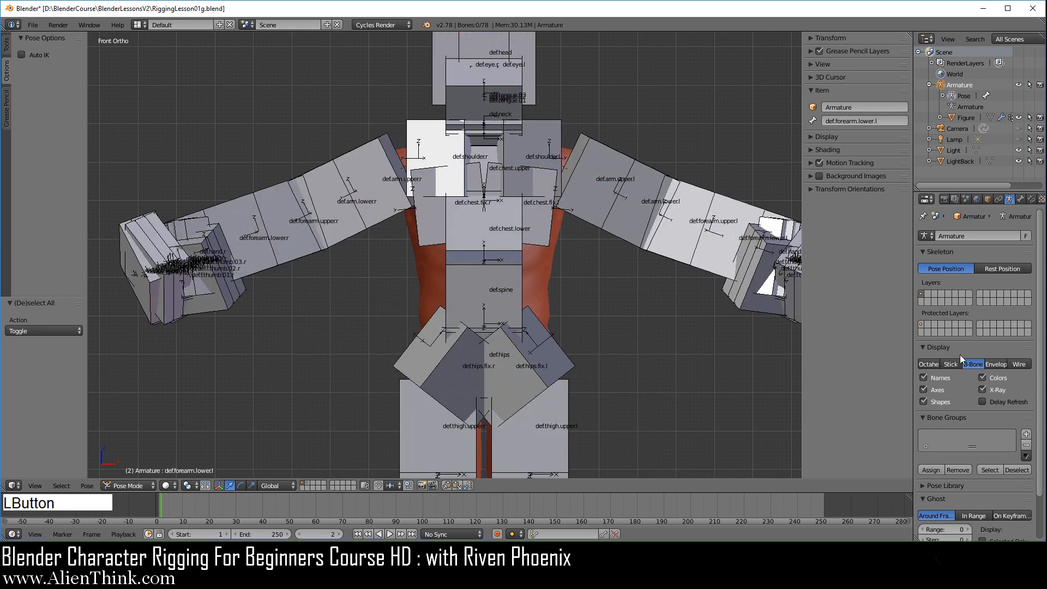
- In Edit Mode, select all bones and scale their B-Bone display thickness to about 0.096
left_click(144, 484)
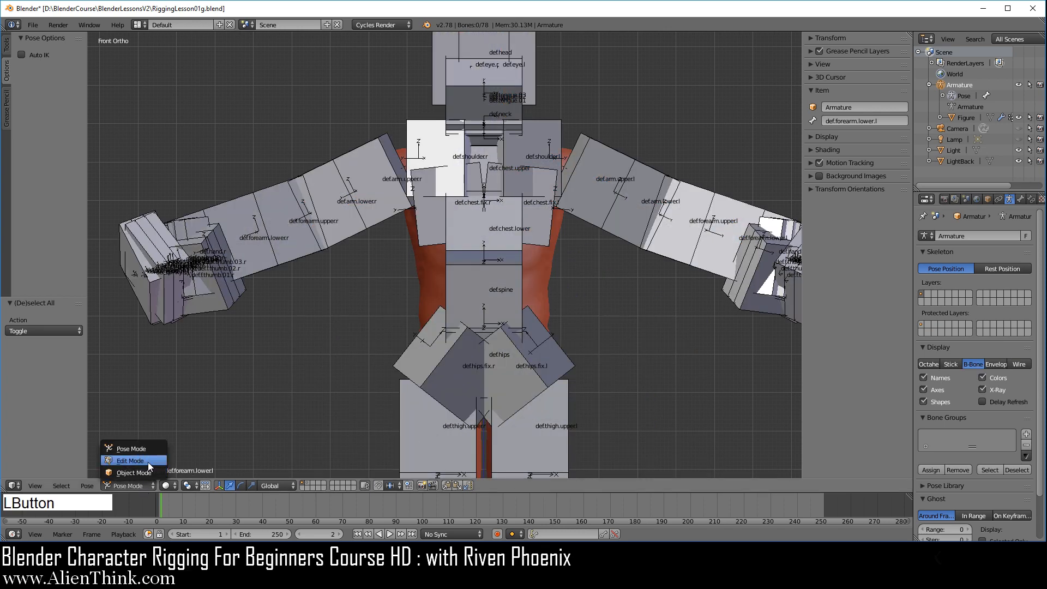
left_click(147, 461)
key("a")
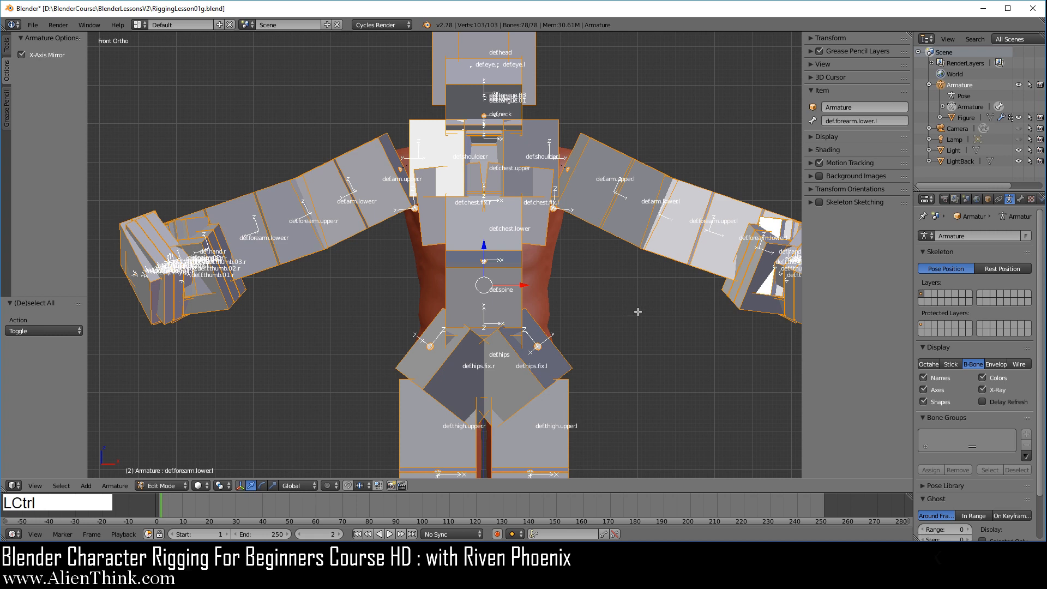
key("ctrl+alt+s")
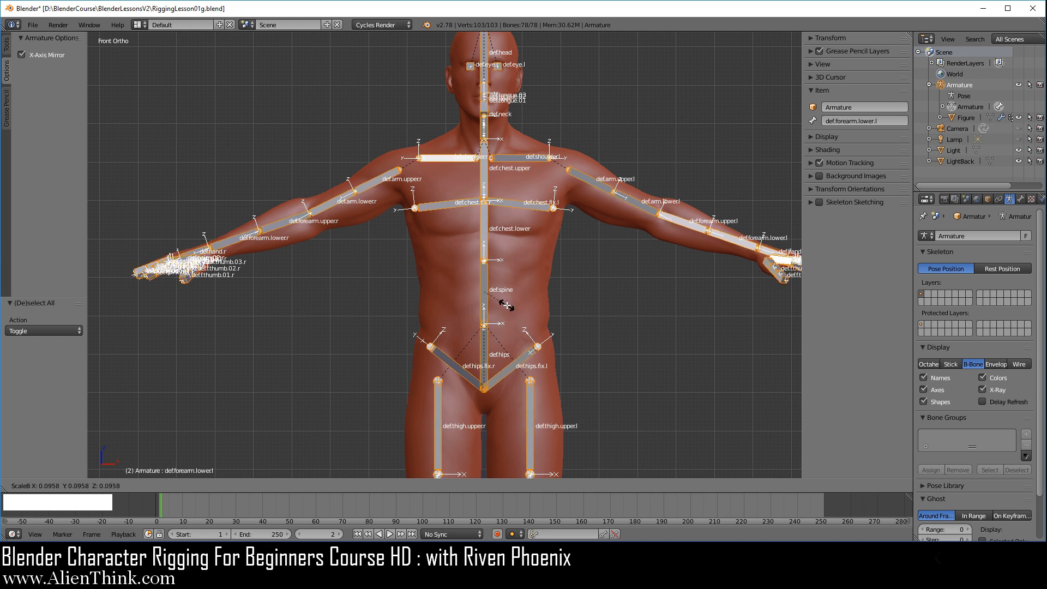
left_click(507, 305)
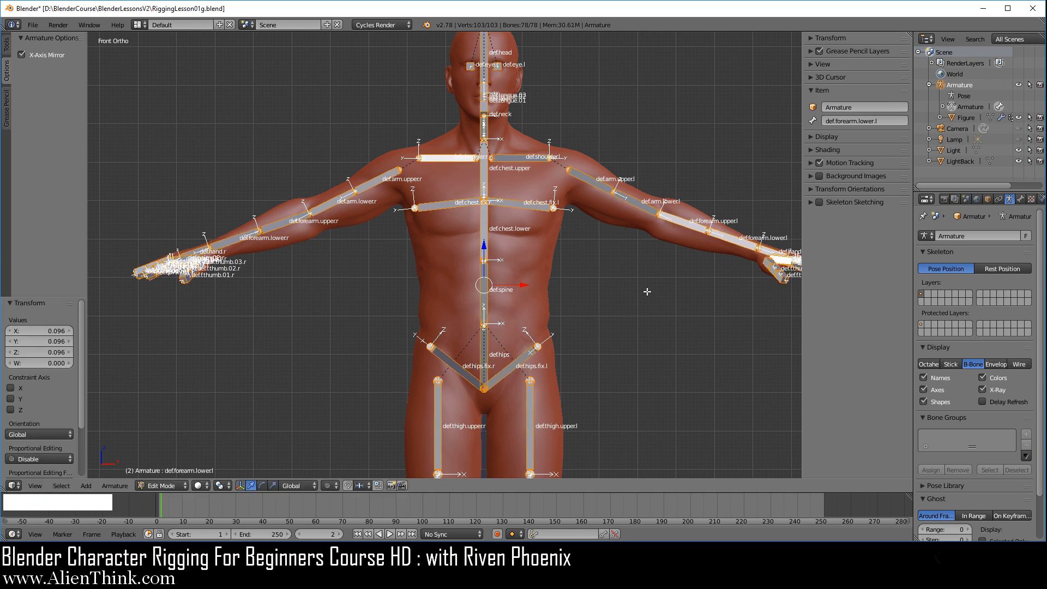
- Compare the left arm's bones in Octahedral display, and return the armature display to B-Bone
scroll(647, 291, "up", 4)
middle_click_drag(760, 194, 425, 276, "shift")
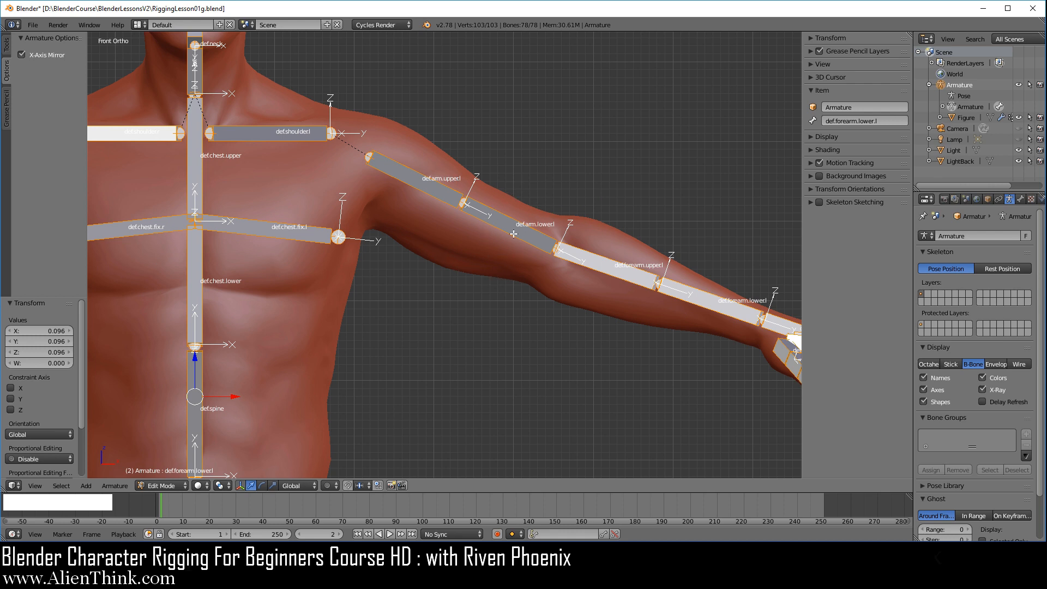
right_click(928, 329)
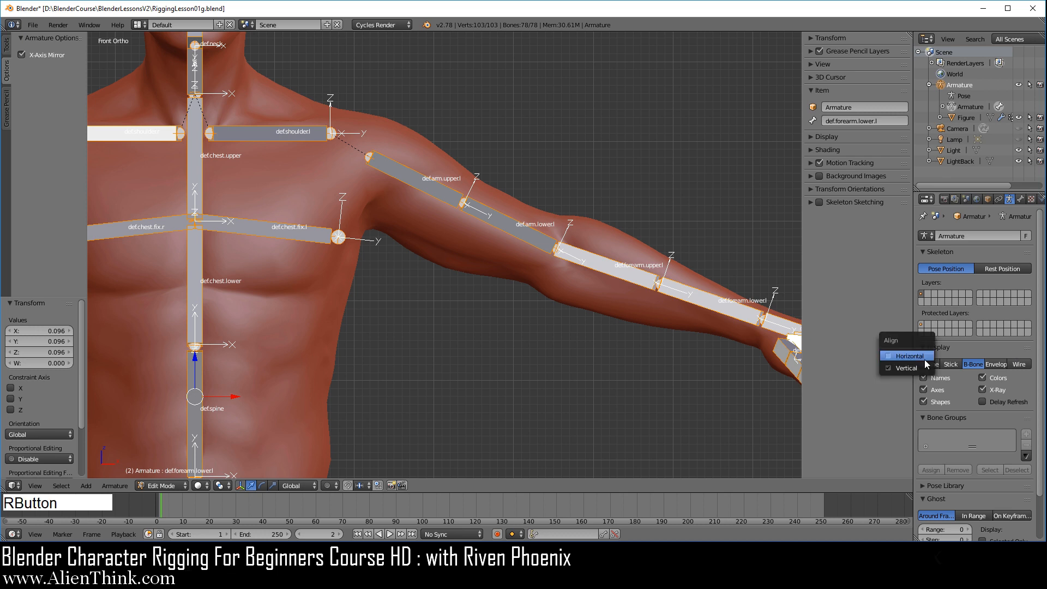
left_click(929, 366)
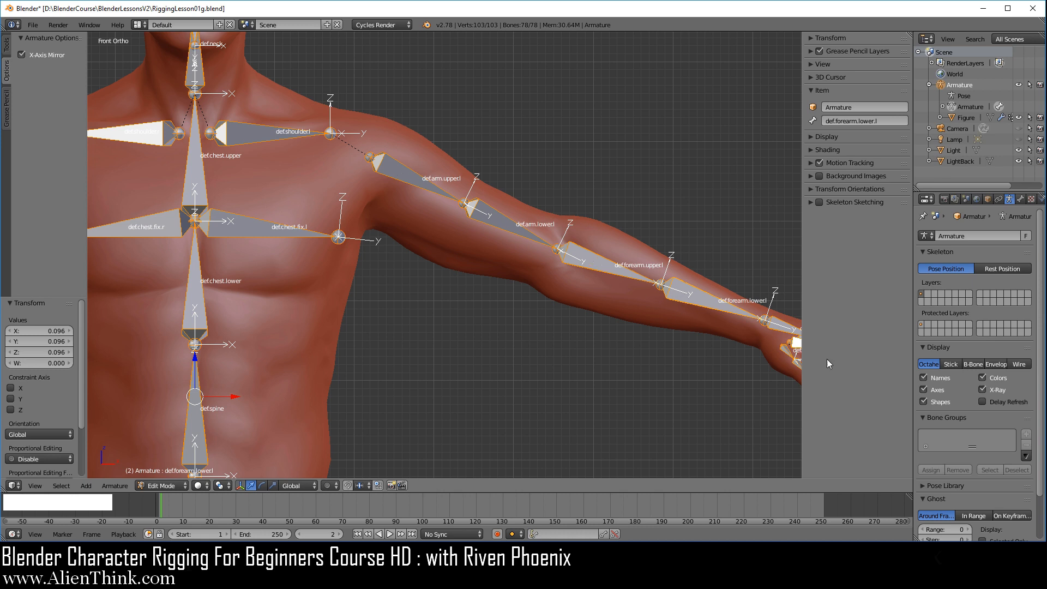
left_click(974, 364)
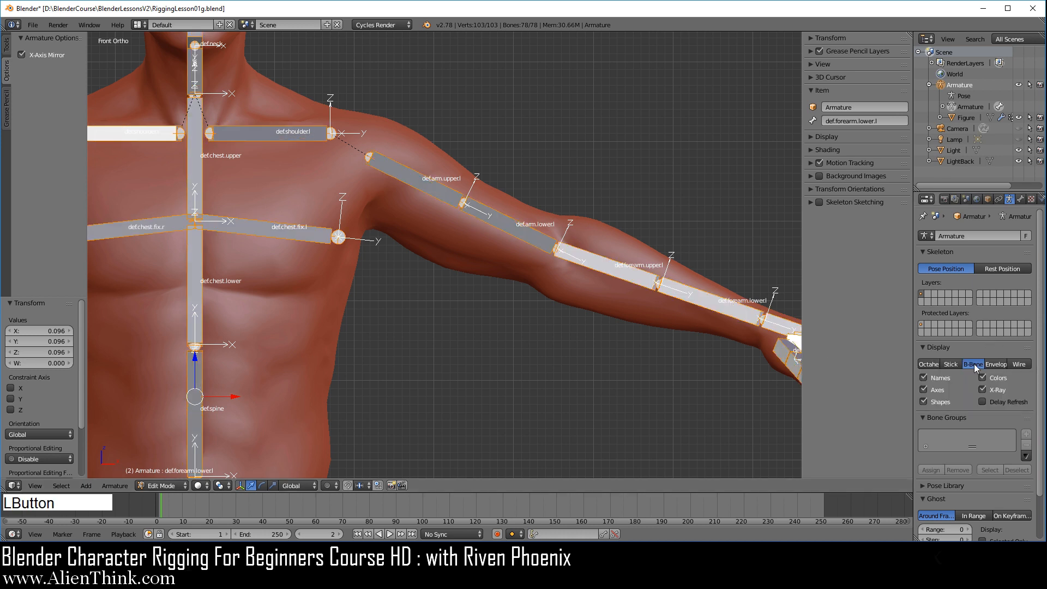
- Select def.forearm.lower.l and set its Bendy Bones segments to 8
middle_click_drag(671, 288, 551, 243, "shift")
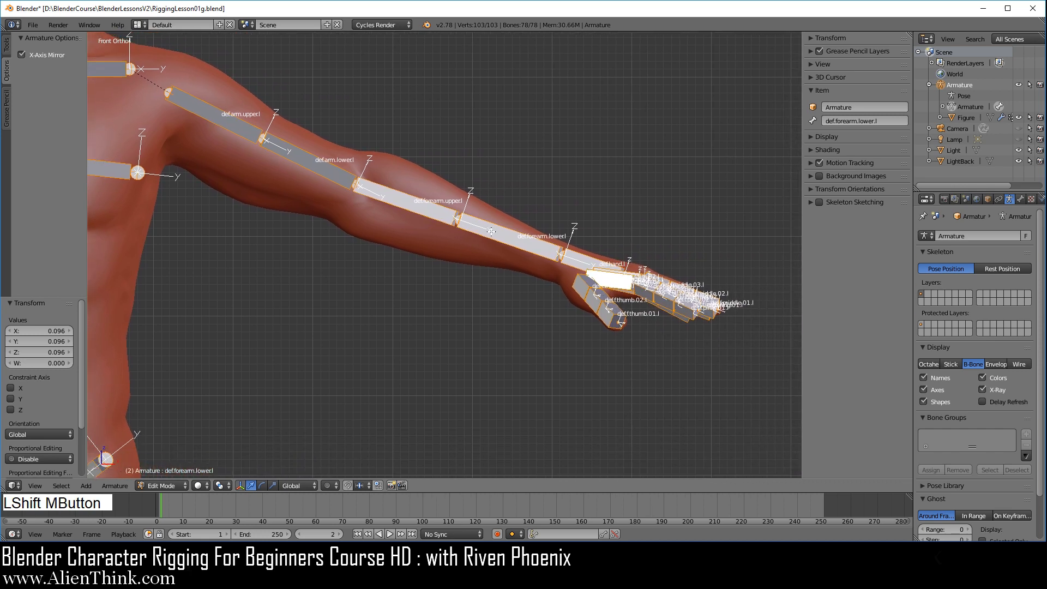
scroll(573, 243, "up", 3)
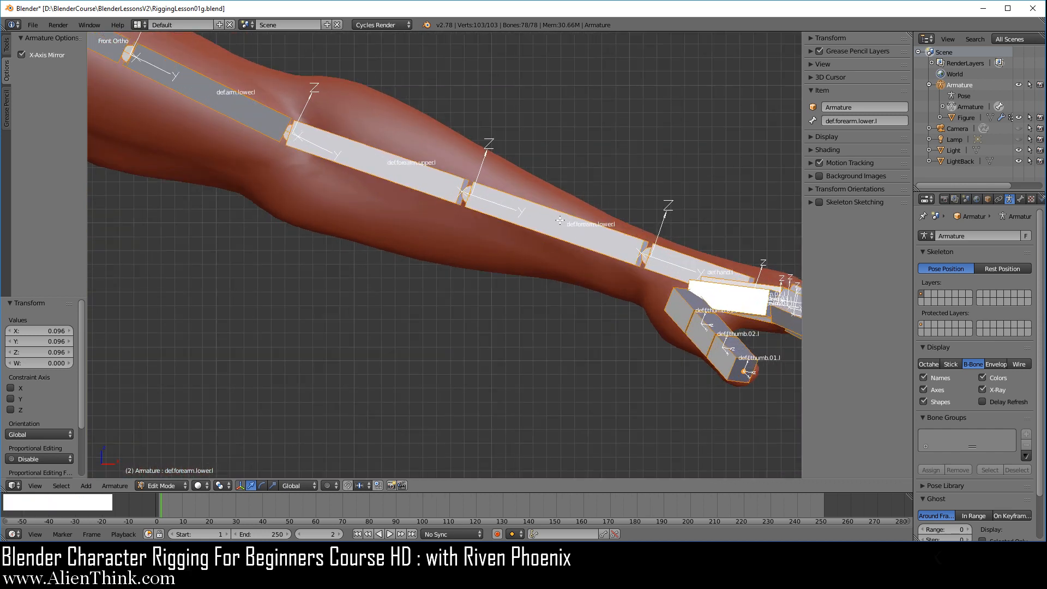
right_click(561, 220)
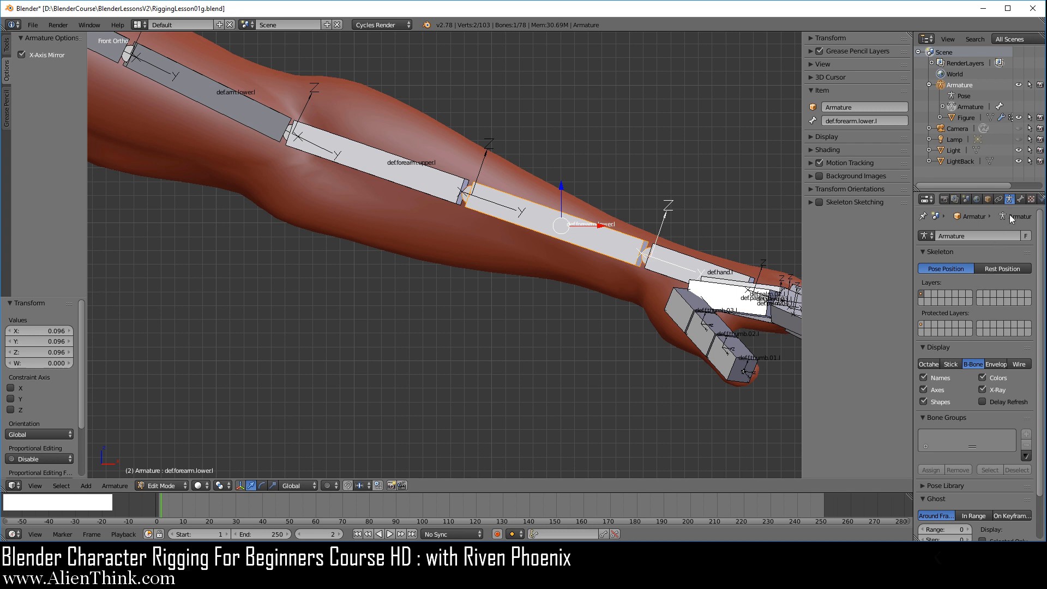
left_click(1021, 200)
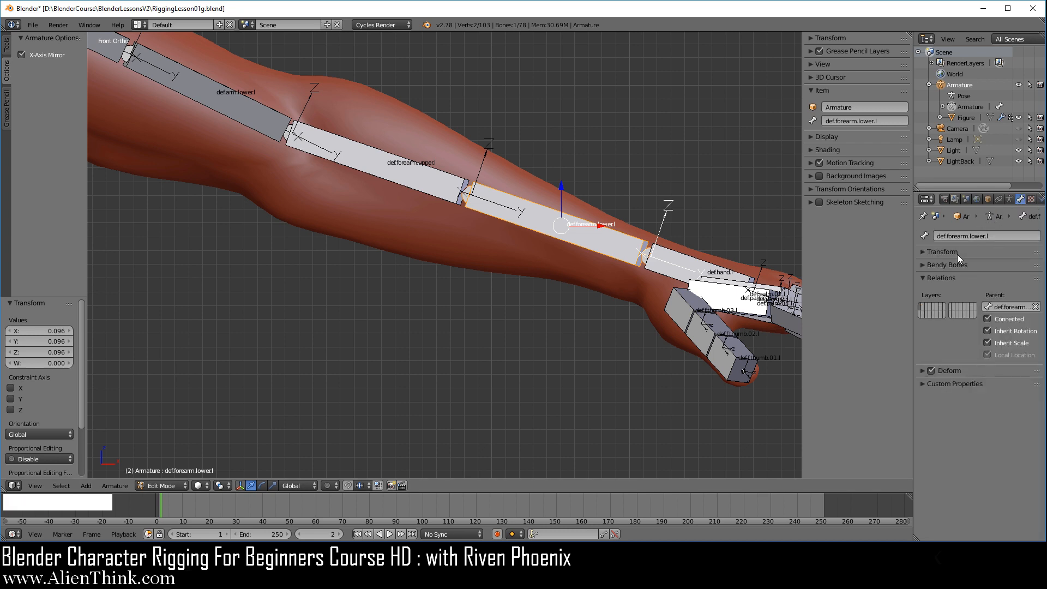
left_click(925, 265)
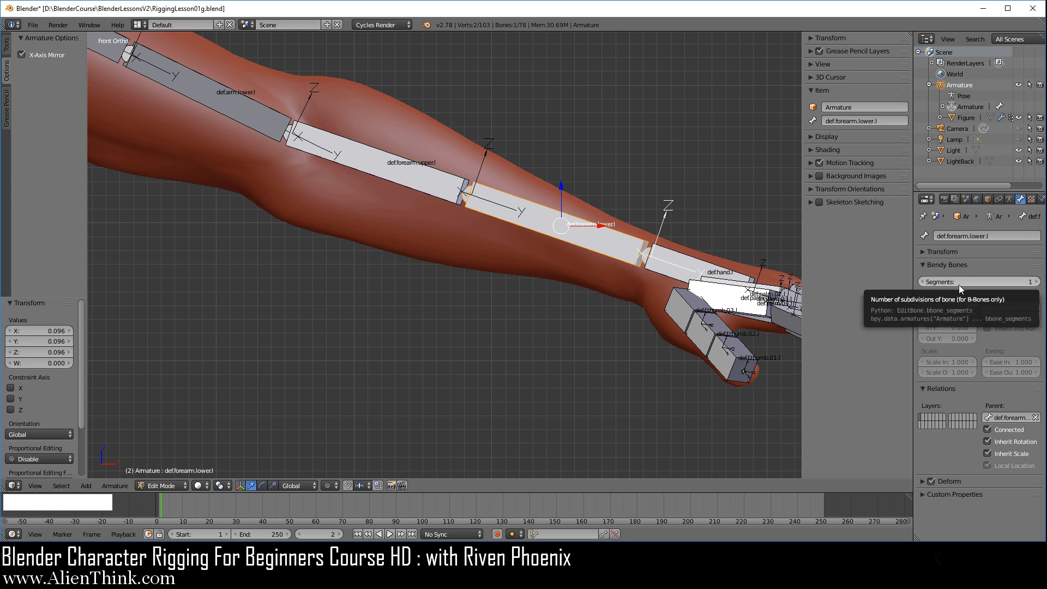
left_click_drag(959, 285, 994, 285)
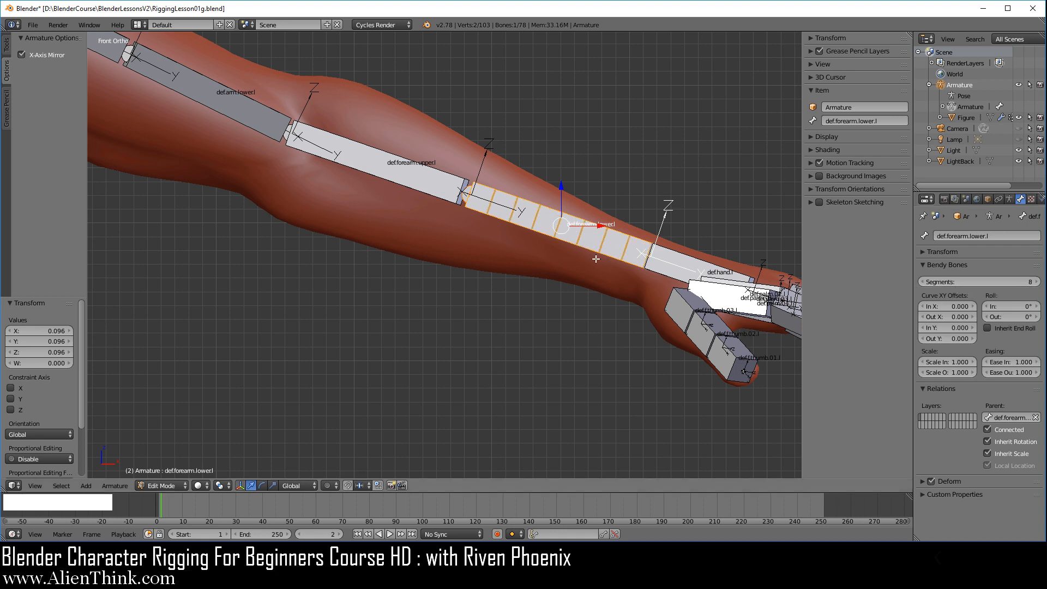
- Return to Pose Mode and rotate def.hand.l by about -68° around its local Y axis
left_click(172, 486)
left_click(177, 449)
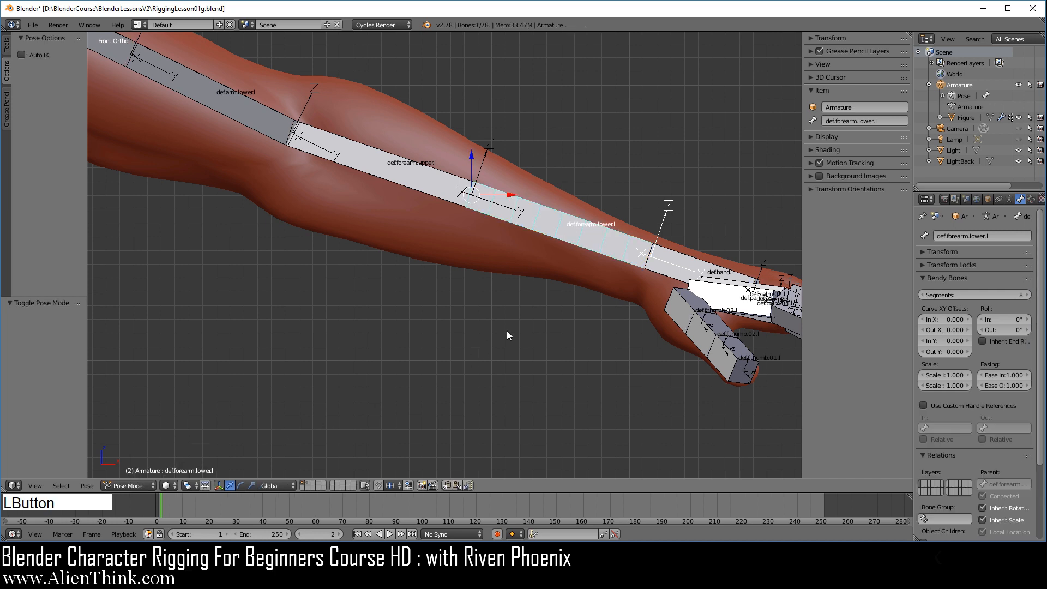
scroll(578, 321, "up", 2)
middle_click_drag(650, 286, 472, 266, "shift")
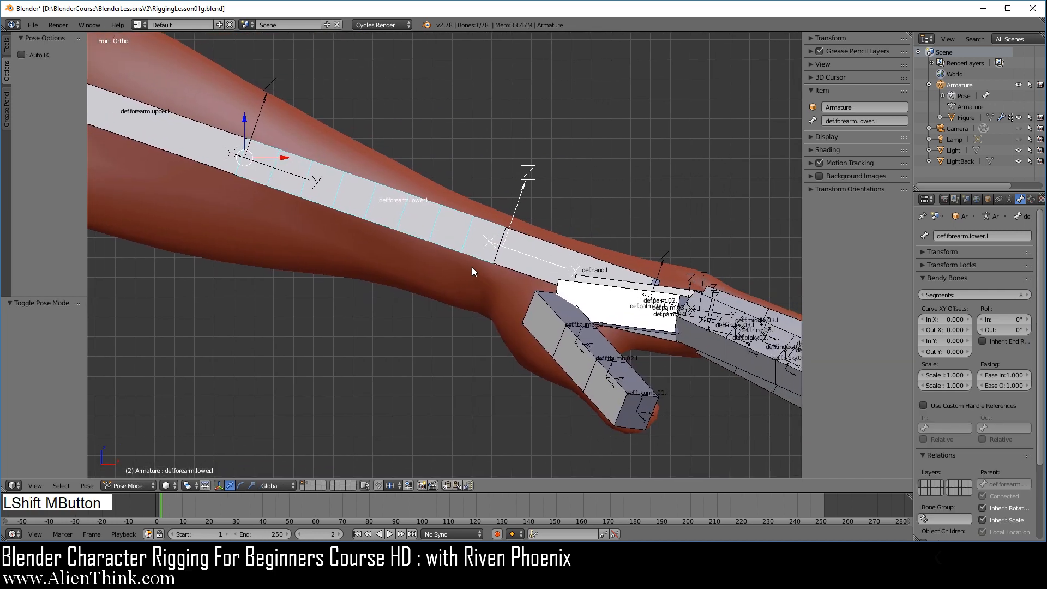
scroll(500, 272, "down", 1)
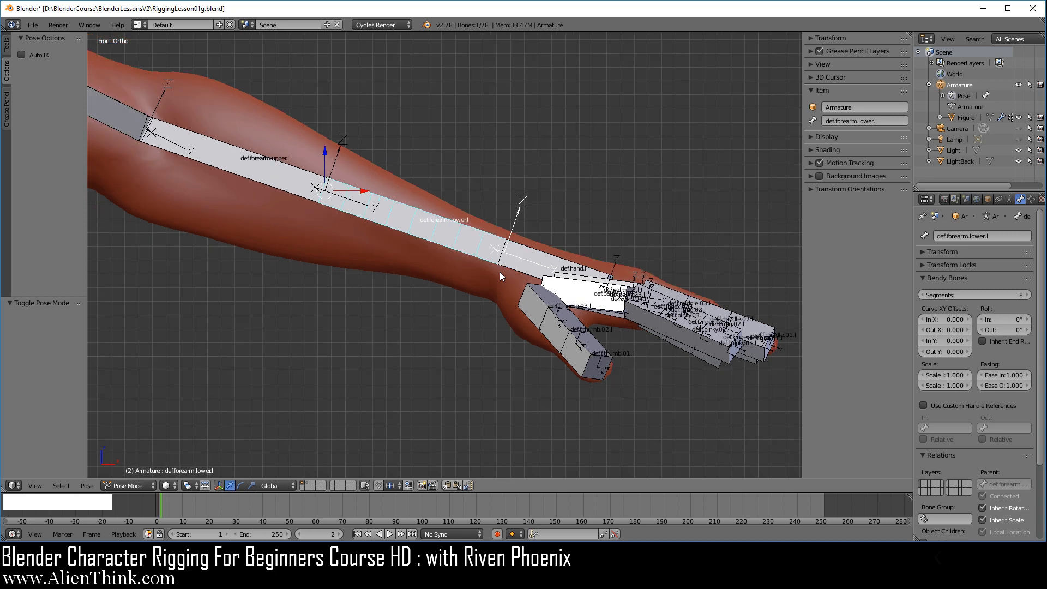
right_click(525, 250)
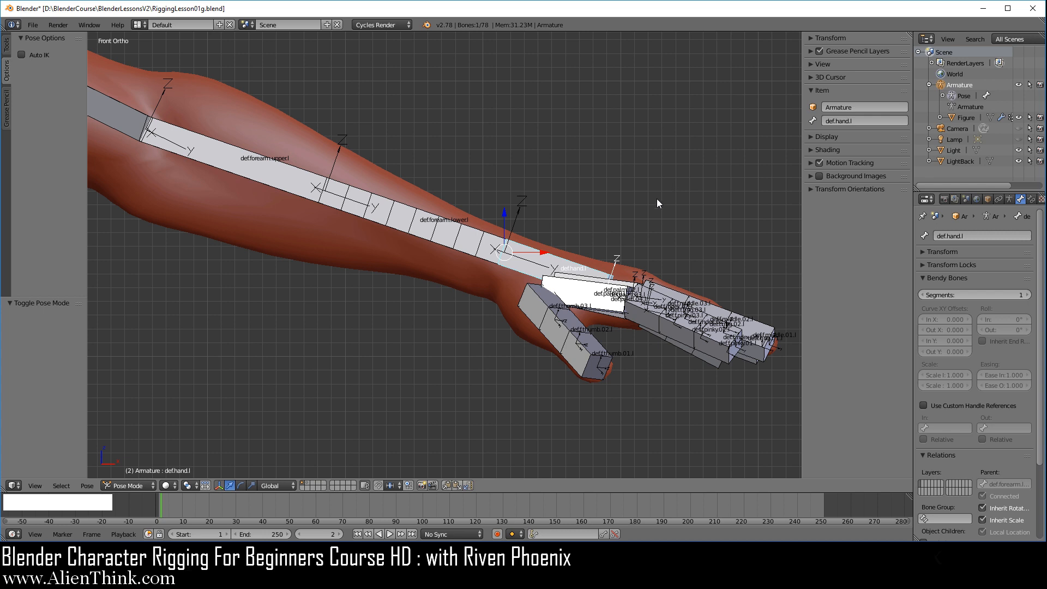
key("r")
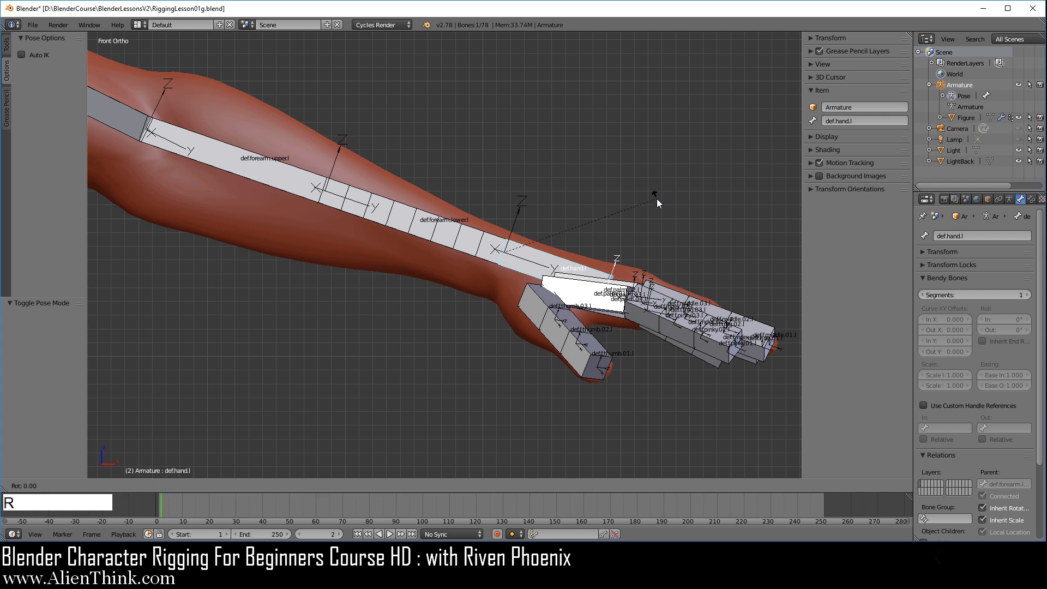
key("y")
key("y")
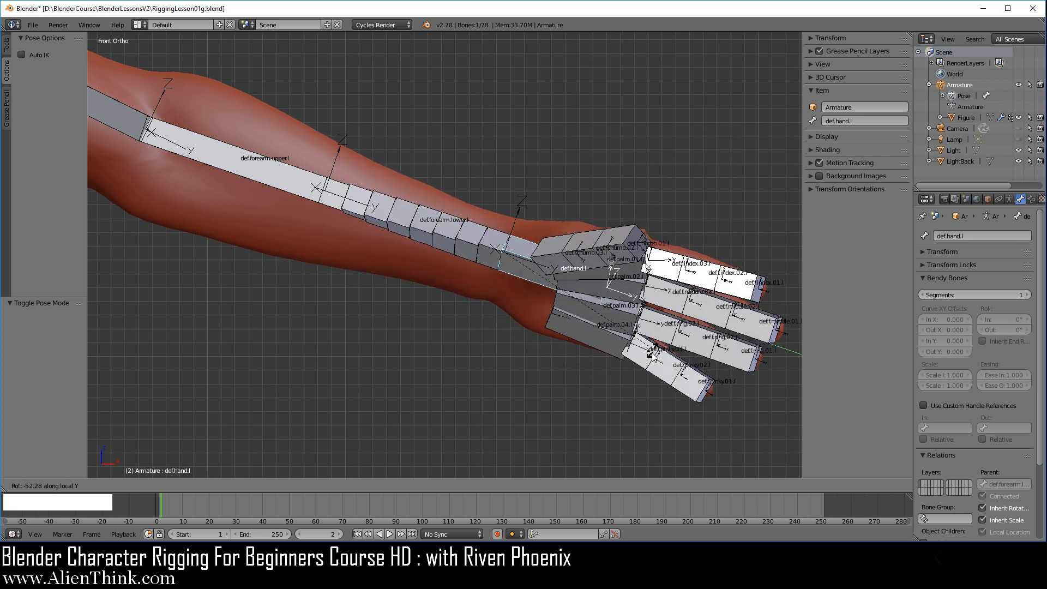
left_click(624, 386)
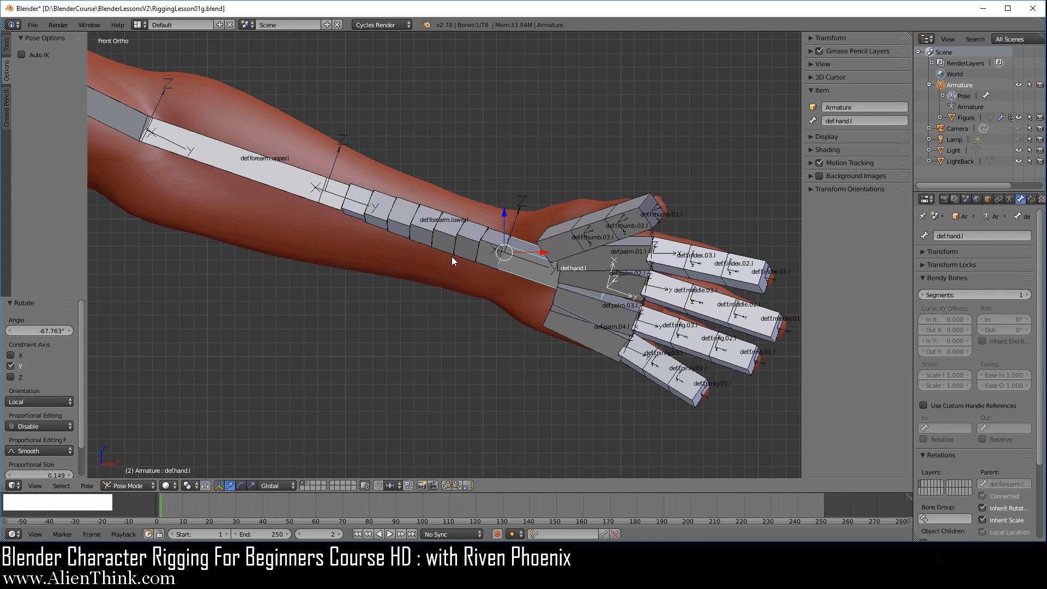
- Change the armature's bone display to Stick, trying Octahedral on the way
left_click(1009, 200)
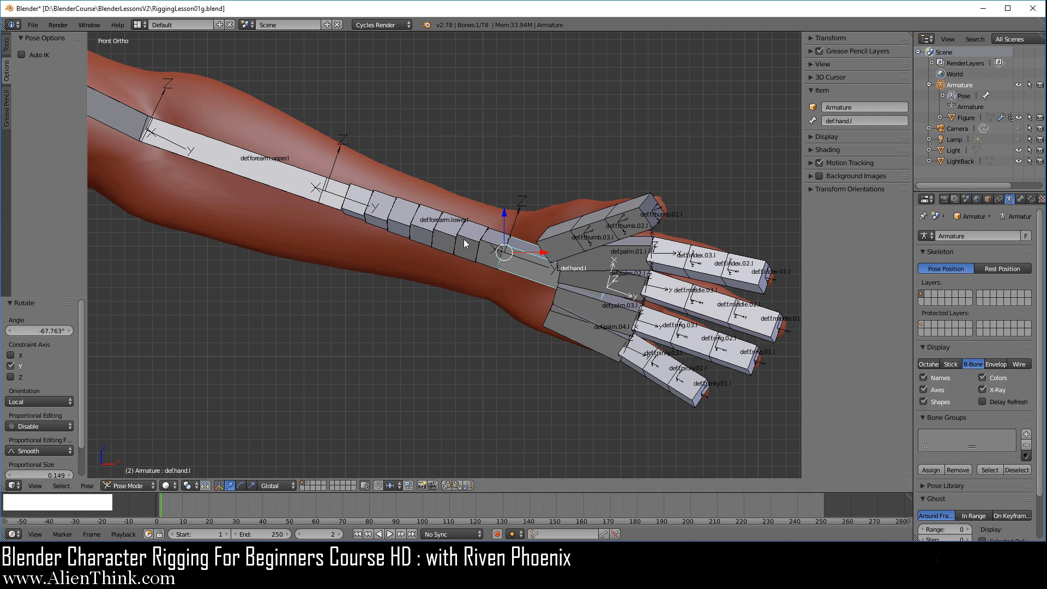
left_click(934, 363)
left_click(955, 363)
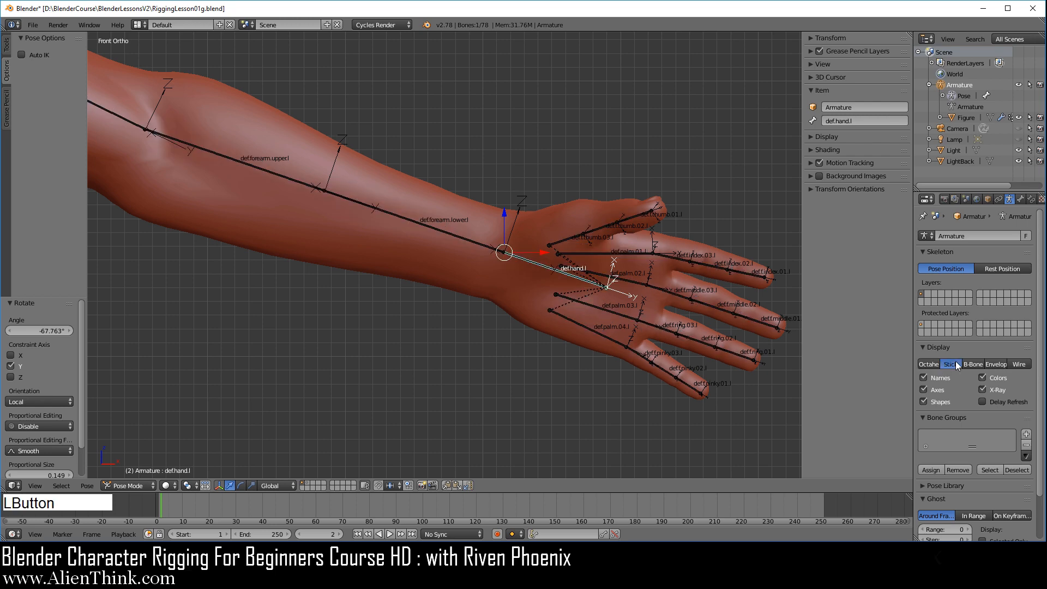
- Compare the armature's bones in Wire and Octahedral display, and change the bone display to B-Bone
left_click(1019, 364)
left_click(929, 364)
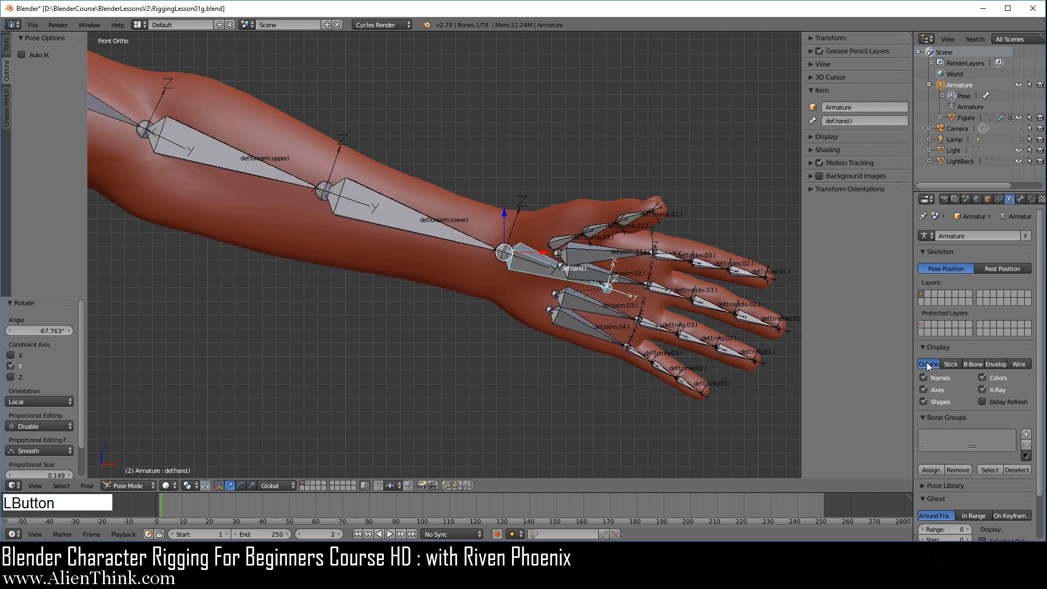
scroll(538, 260, "up", 3)
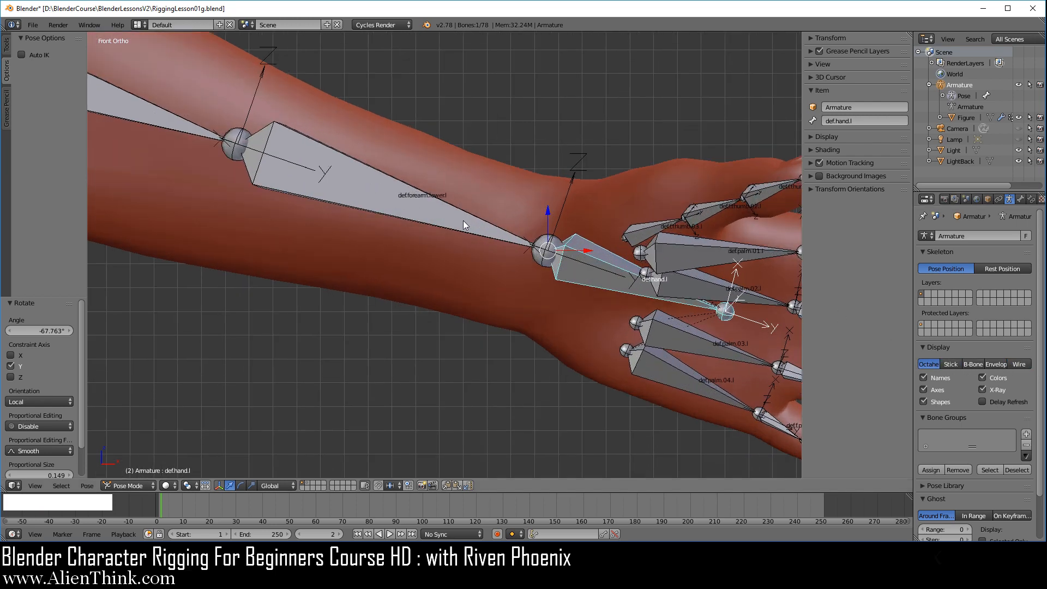
left_click(974, 364)
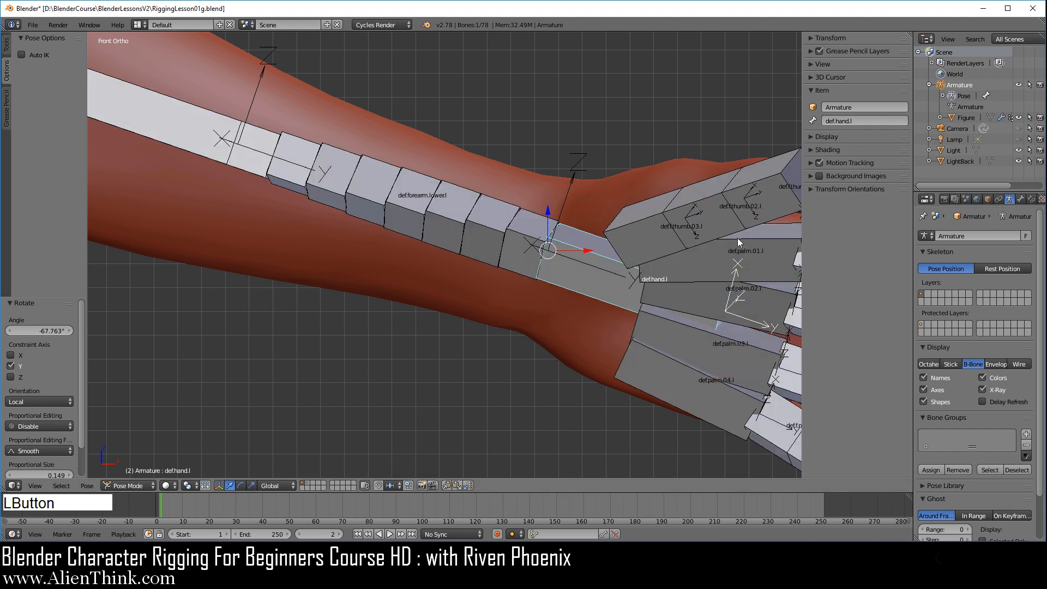
- Select def.forearm.lower.l and set its Bendy Bones segments to 9, trying 5 on the way
right_click(456, 225)
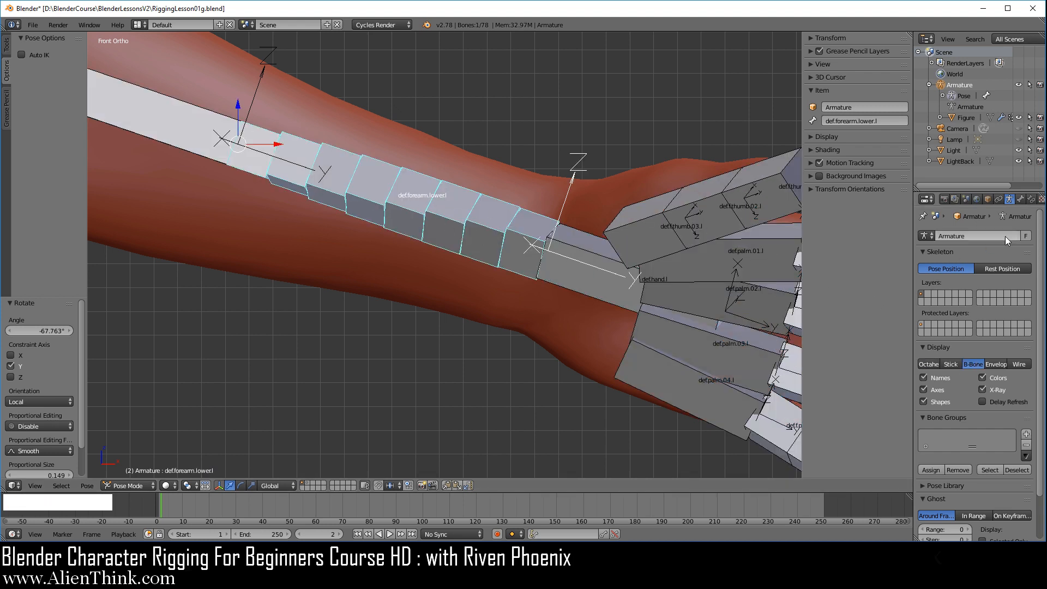
left_click(1020, 200)
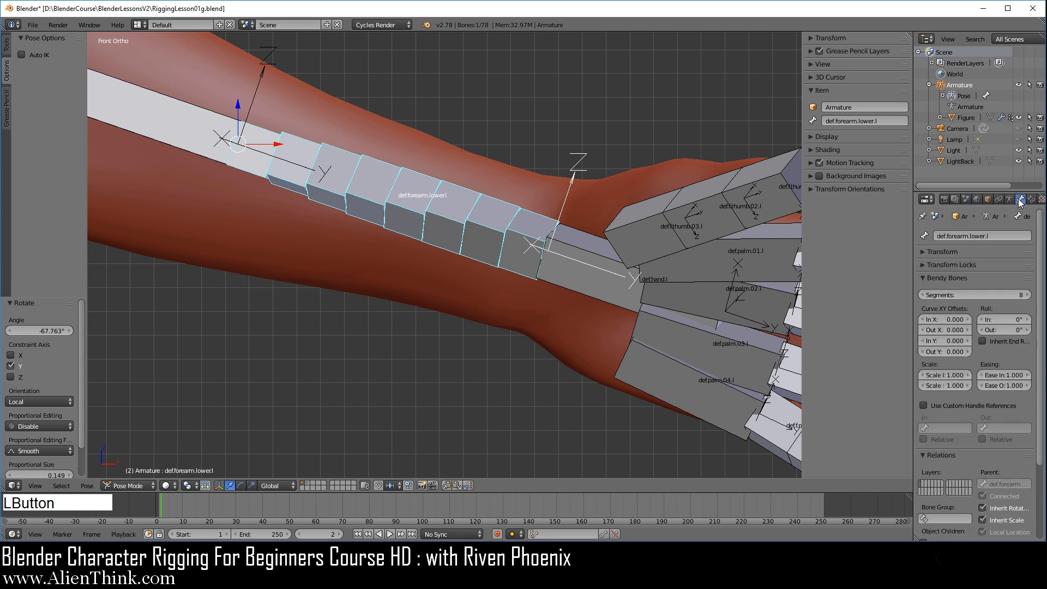
left_click(922, 294)
left_click(922, 295)
left_click(922, 295)
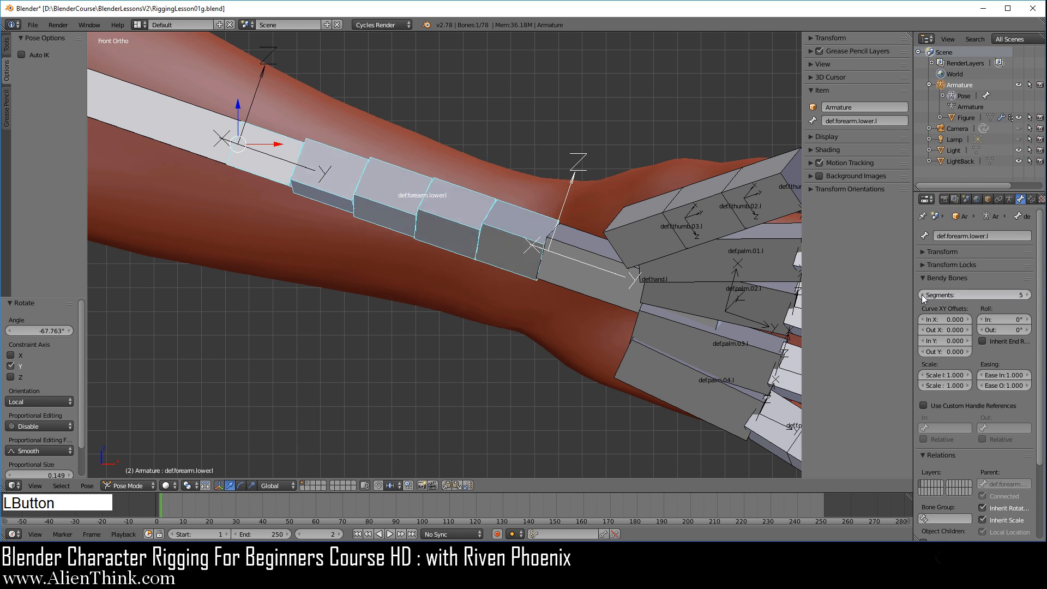
left_click(1027, 294)
left_click(1028, 295)
left_click(1028, 295)
left_click(1028, 295)
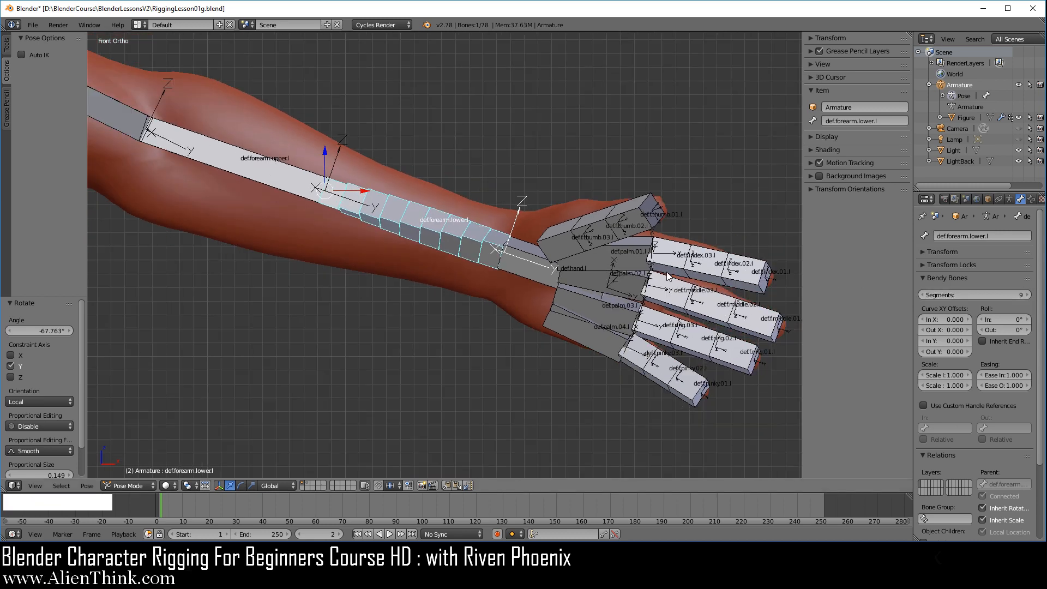
- Reopen the recent file RiggingLesson01g.blend, discarding the unsaved pose and bendy bone changes
scroll(461, 245, "down", 2)
scroll(457, 243, "up", 2)
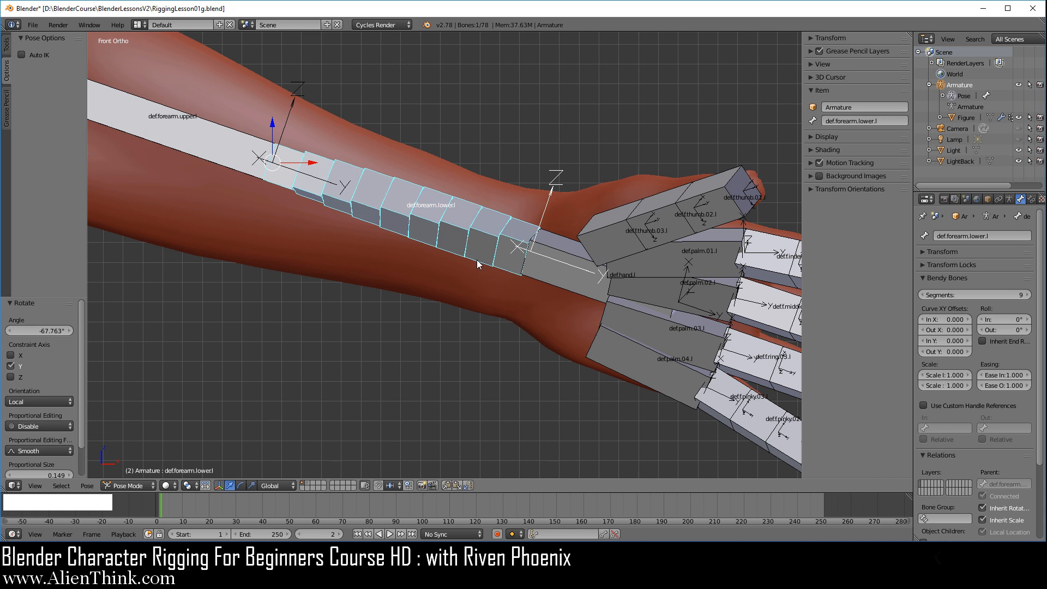
scroll(477, 260, "down", 4)
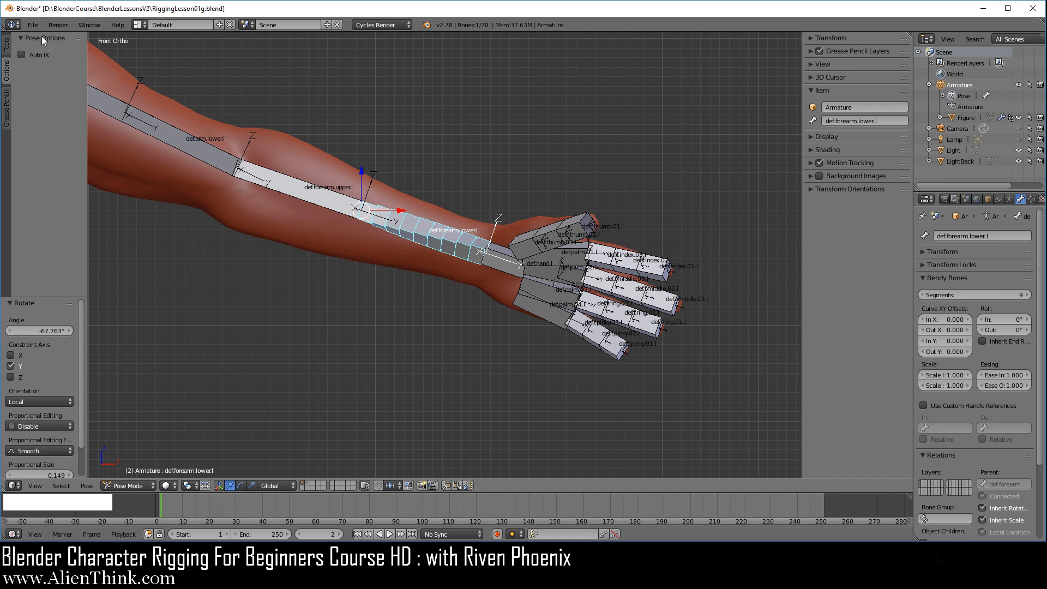
left_click(33, 24)
mouse_move(60, 59)
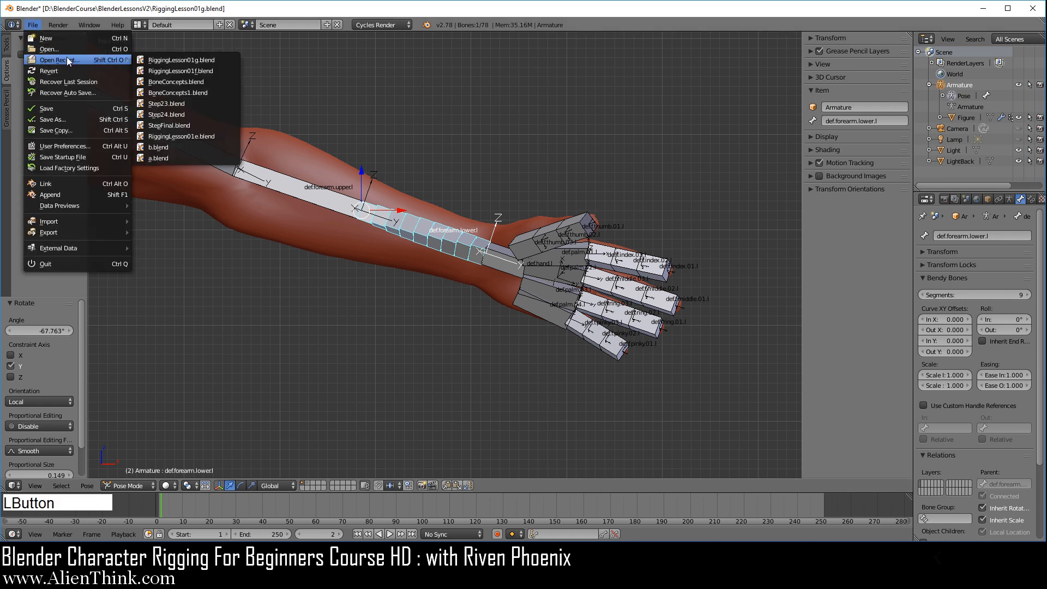
left_click(201, 59)
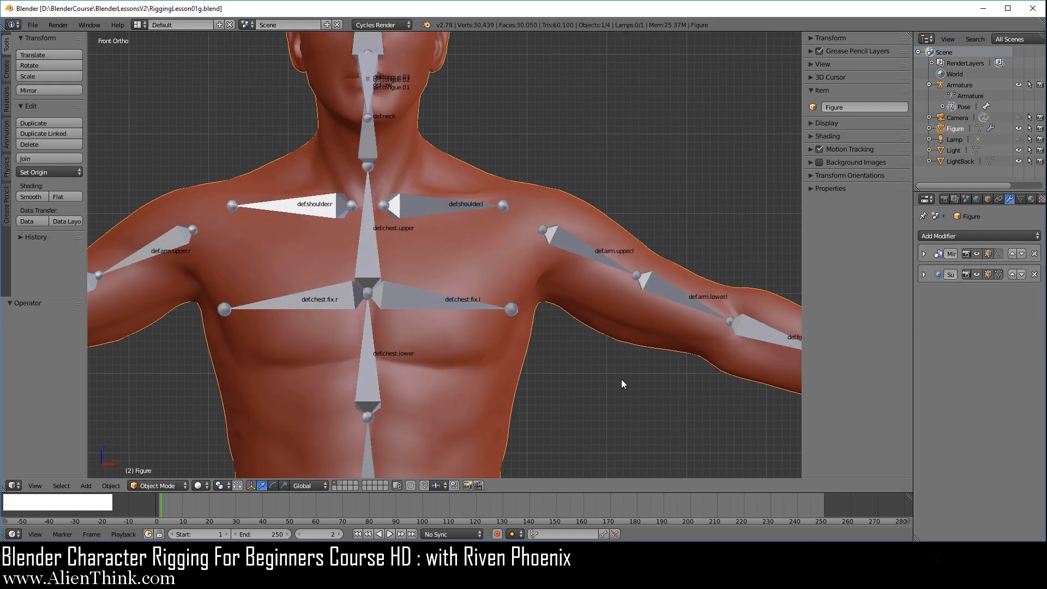